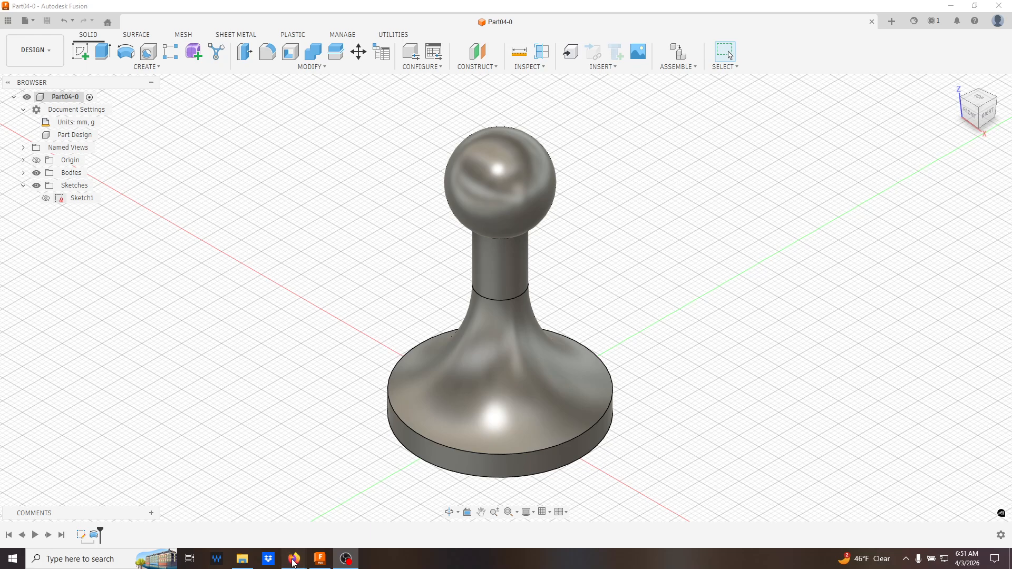
Review the Part 04 exercise drawing and create a new part design in millimetres and grams.
{"action": "left_click", "coordinate": [348, 514]}
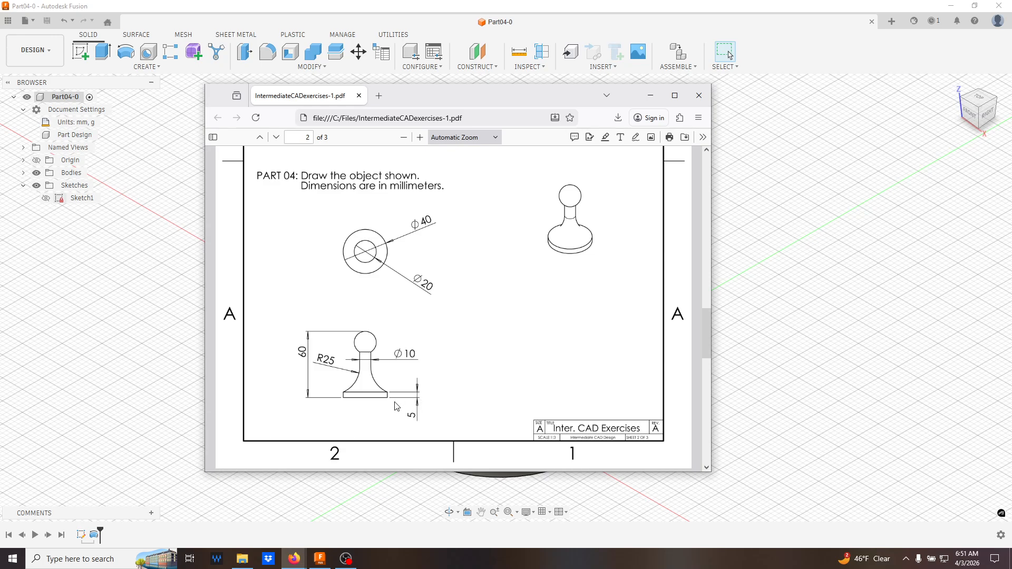
{"action": "left_click", "coordinate": [775, 232]}
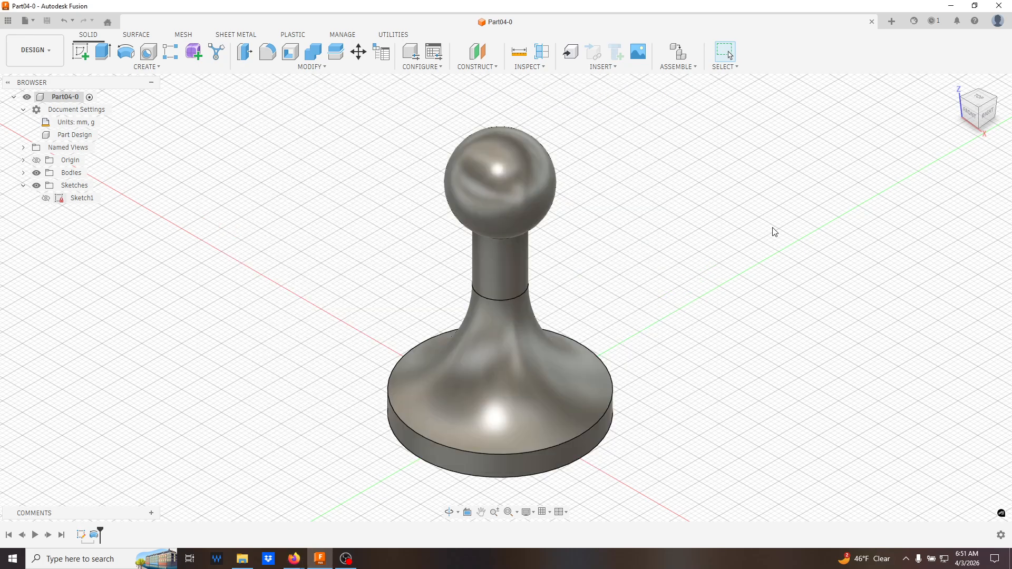
{"action": "left_click", "coordinate": [895, 24]}
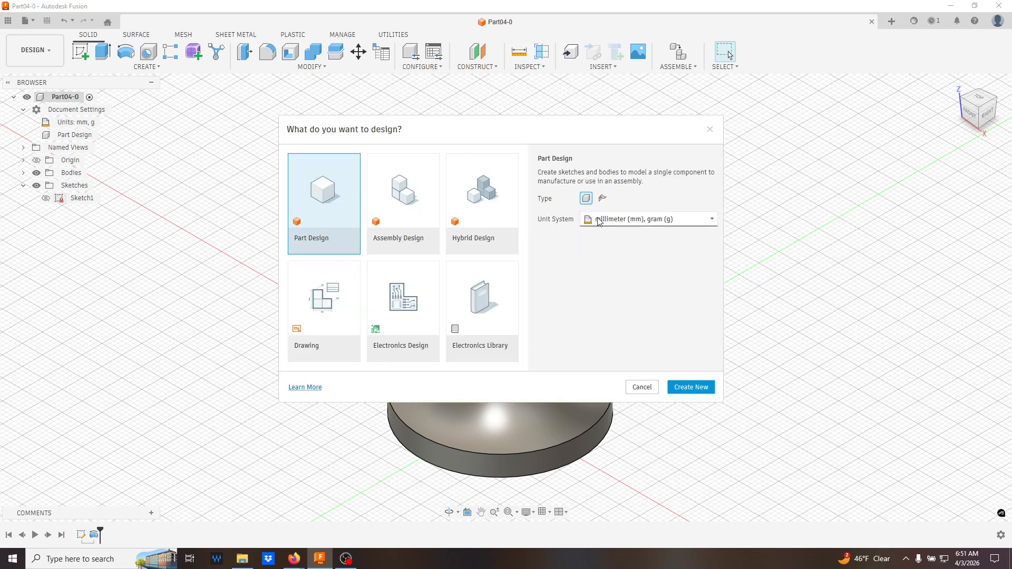
{"action": "left_click", "coordinate": [689, 389]}
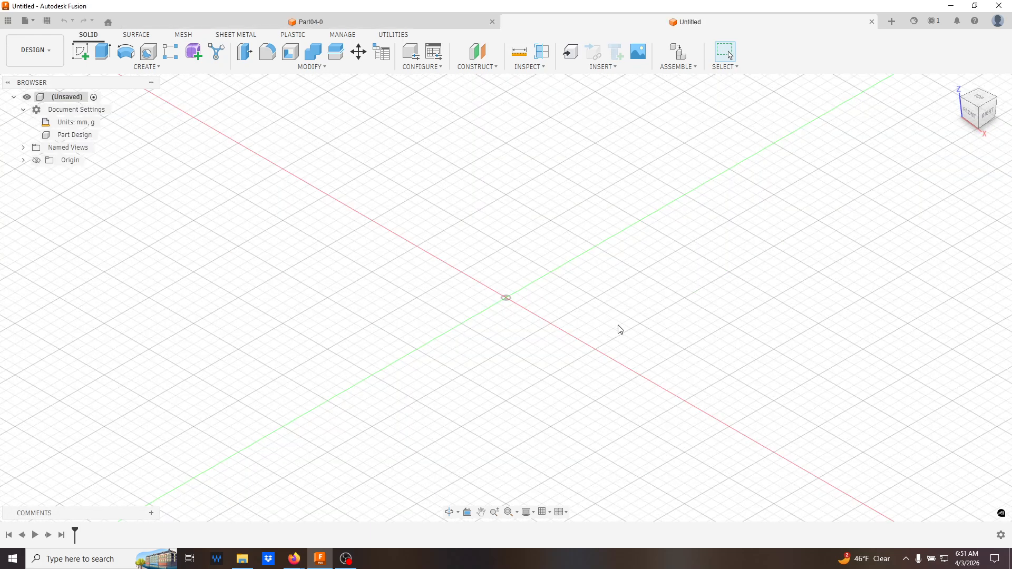
Start a sketch on the front plane and draw a concave 3-point arc of about 41 mm radius up and right of the origin.
{"action": "left_click", "coordinate": [80, 52]}
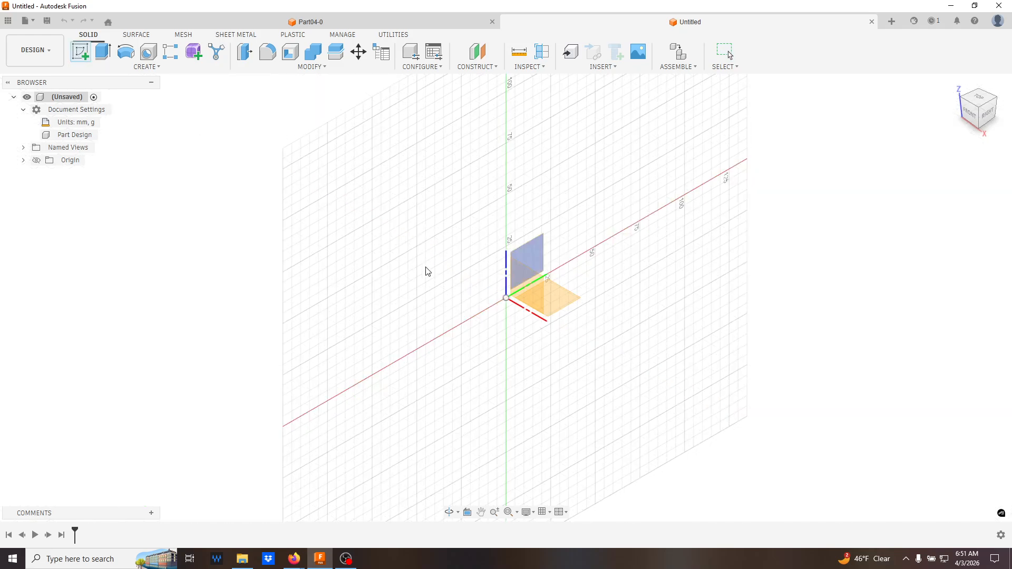
{"action": "left_click", "coordinate": [543, 299]}
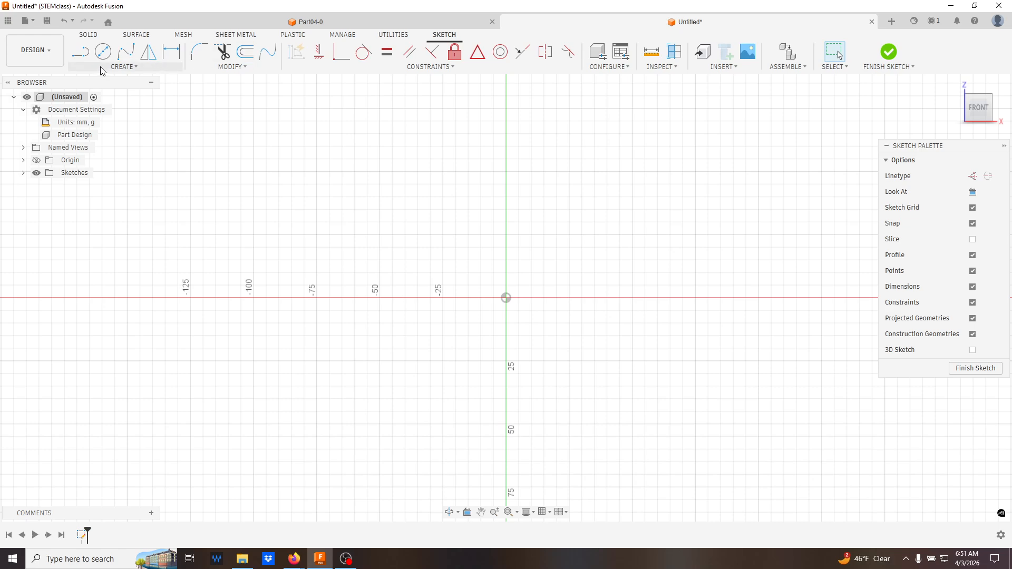
{"action": "left_click", "coordinate": [103, 69]}
{"action": "mouse_move", "coordinate": [129, 120]}
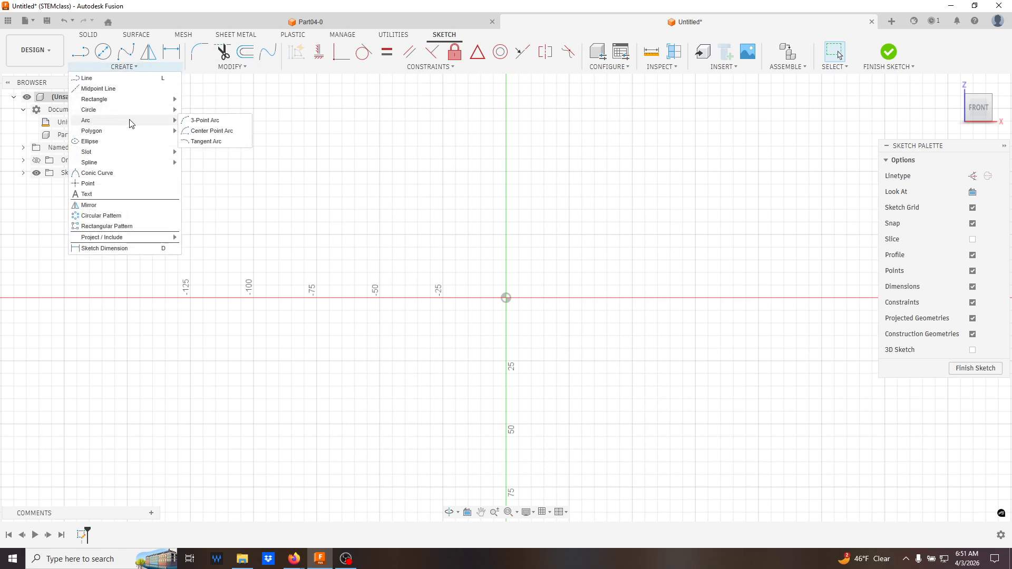
{"action": "left_click", "coordinate": [213, 131]}
{"action": "left_click", "coordinate": [581, 184]}
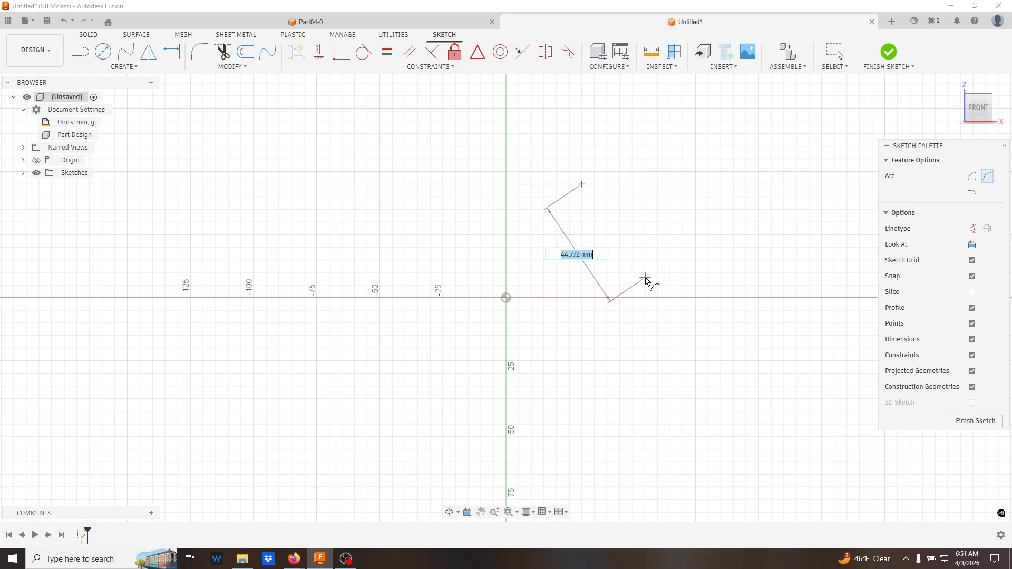
{"action": "left_click", "coordinate": [655, 265]}
{"action": "left_click", "coordinate": [620, 248]}
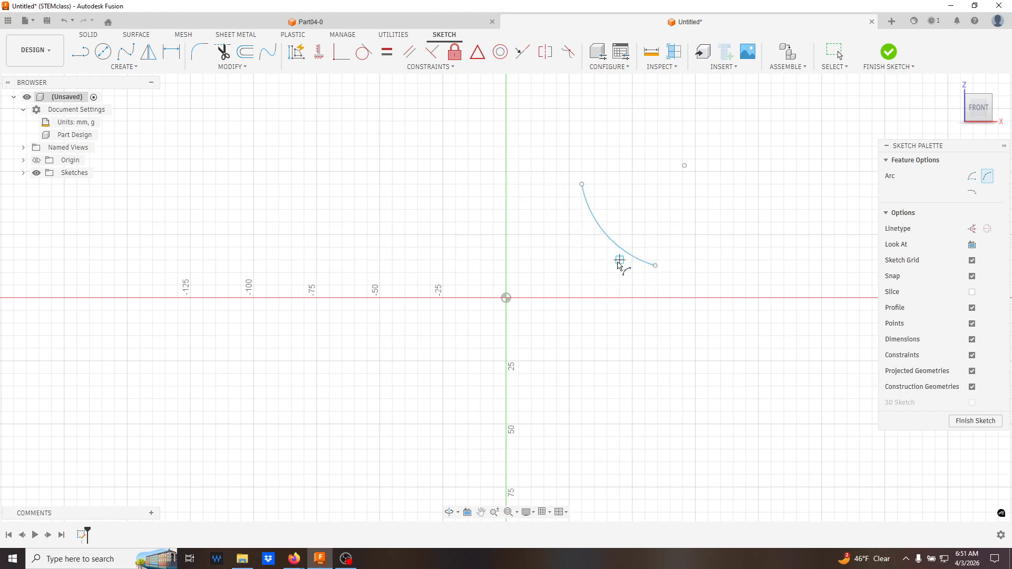
Close the profile with connected lines from the arc's lower end: base about 54 mm wide, left side about 102 mm, sloped top, right side about 50 mm.
{"action": "left_click", "coordinate": [80, 52]}
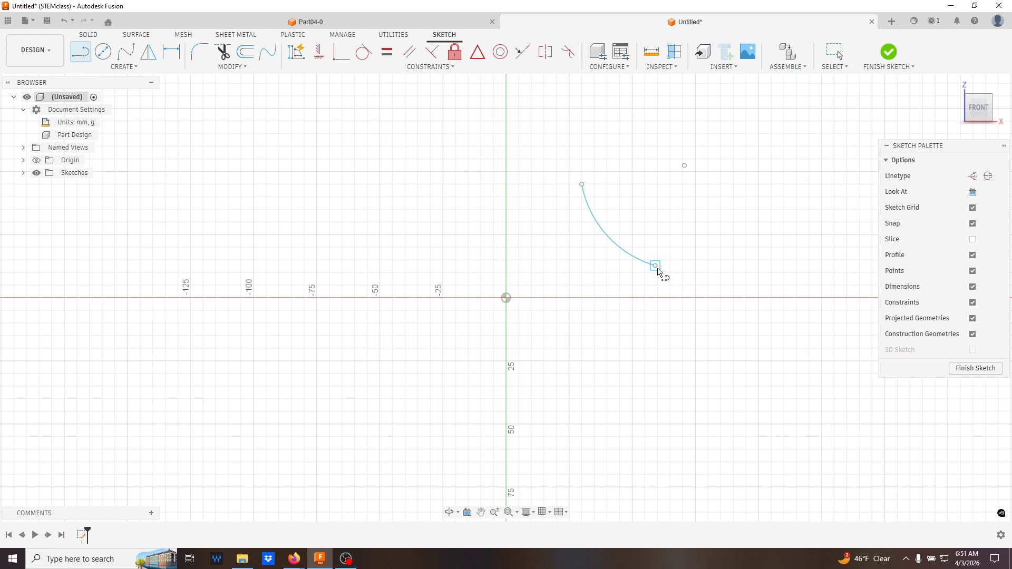
{"action": "left_click", "coordinate": [655, 266]}
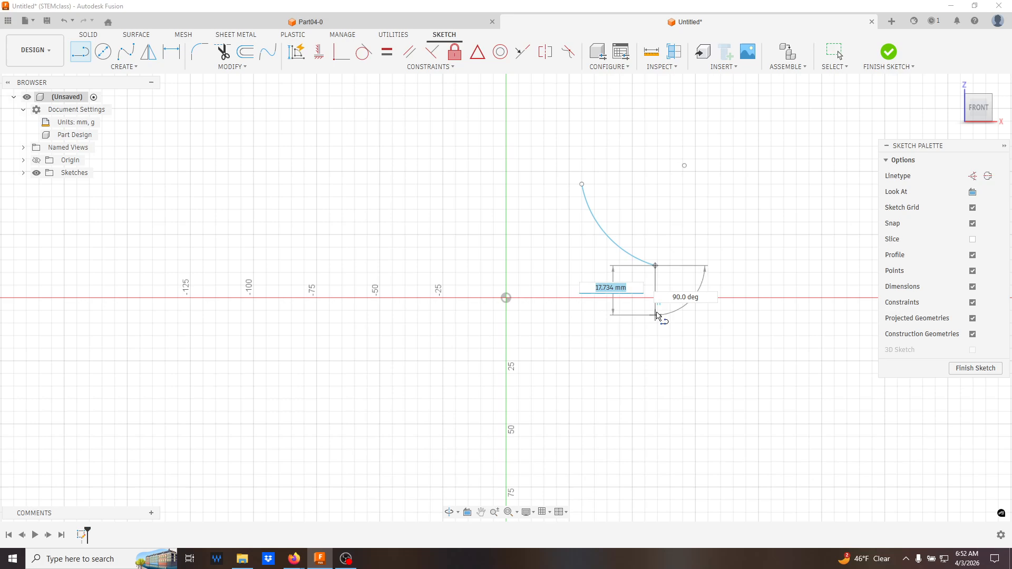
{"action": "left_click", "coordinate": [656, 327]}
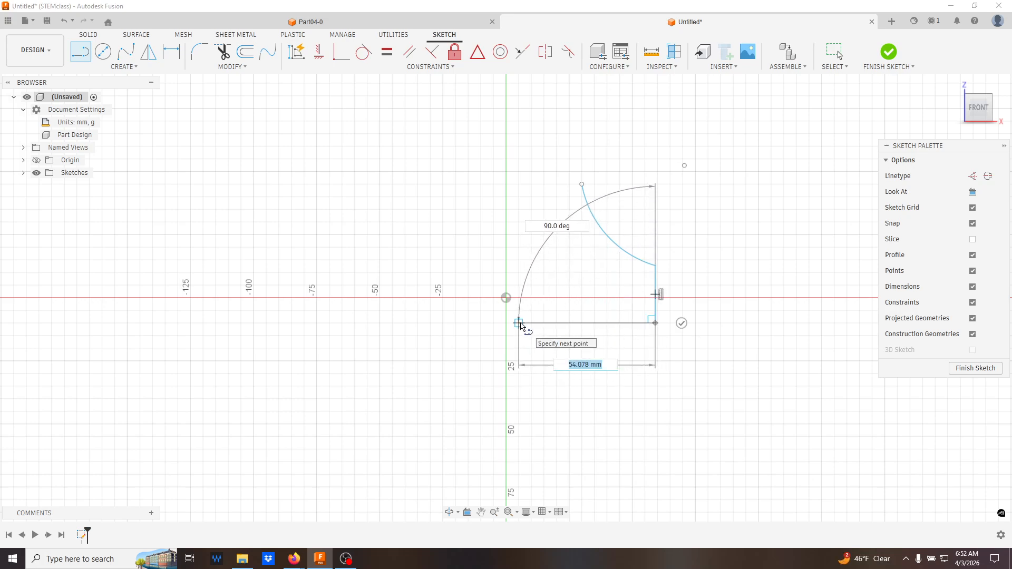
{"action": "left_click", "coordinate": [520, 323]}
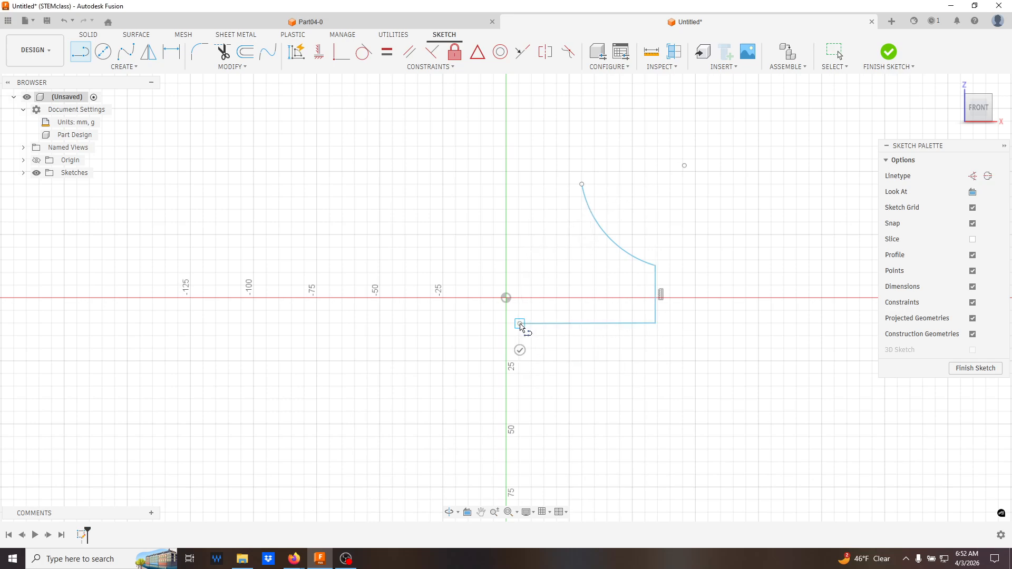
{"action": "middle_click_drag", "start_coordinate": [524, 177], "coordinate": [506, 308]}
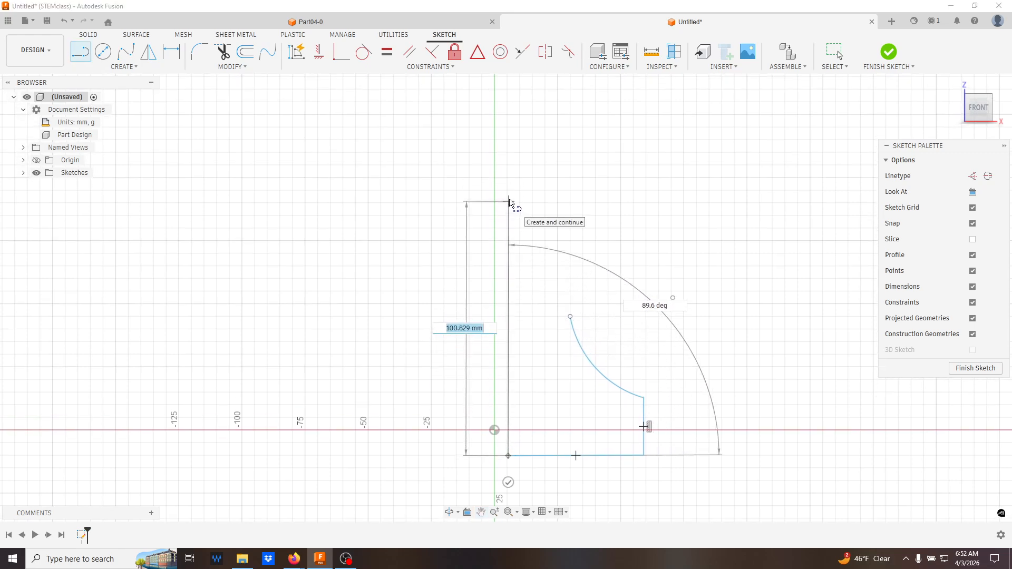
{"action": "left_click", "coordinate": [510, 202]}
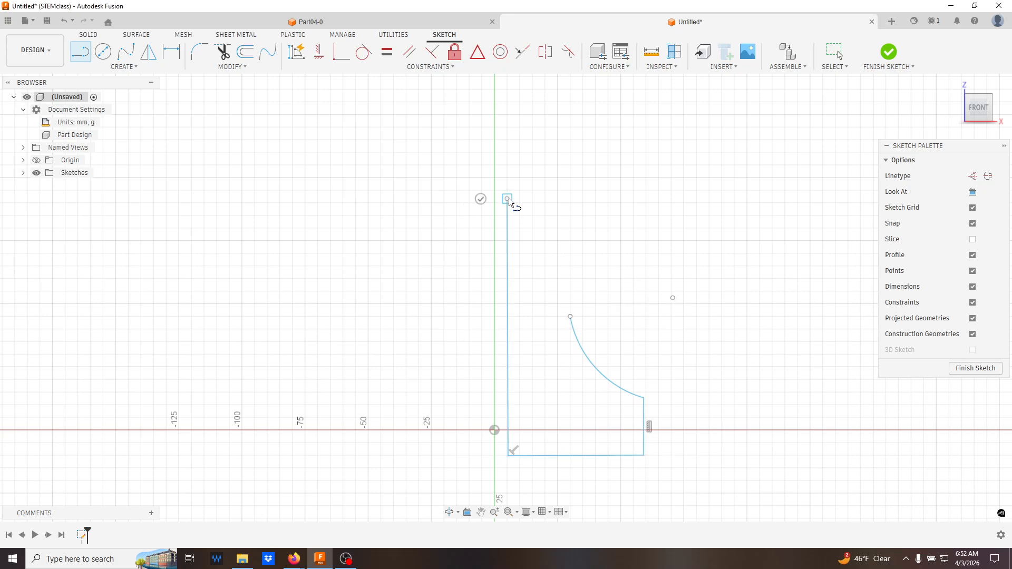
{"action": "left_click", "coordinate": [571, 192]}
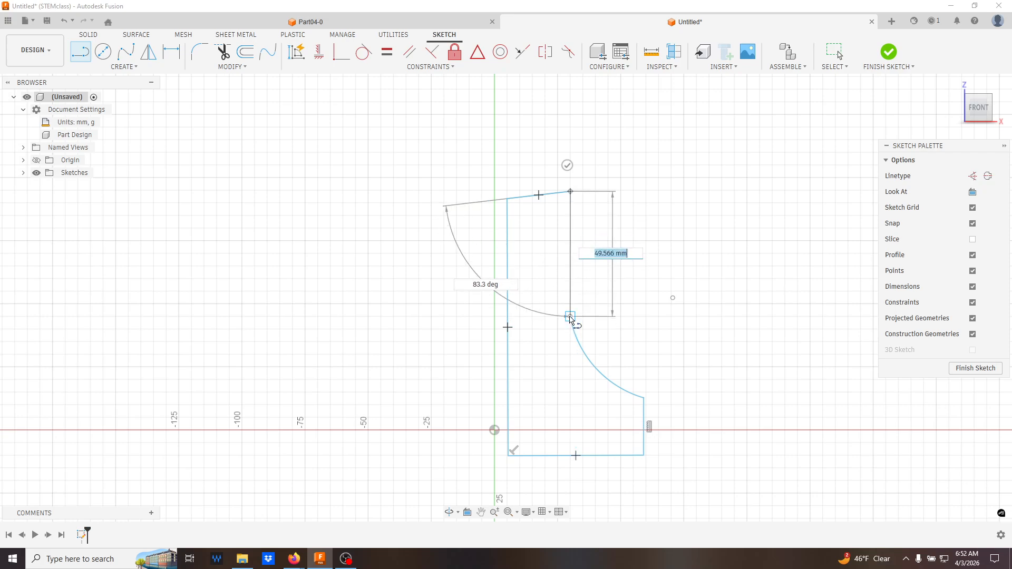
{"action": "left_click", "coordinate": [570, 317]}
{"action": "key", "text": "Escape"}
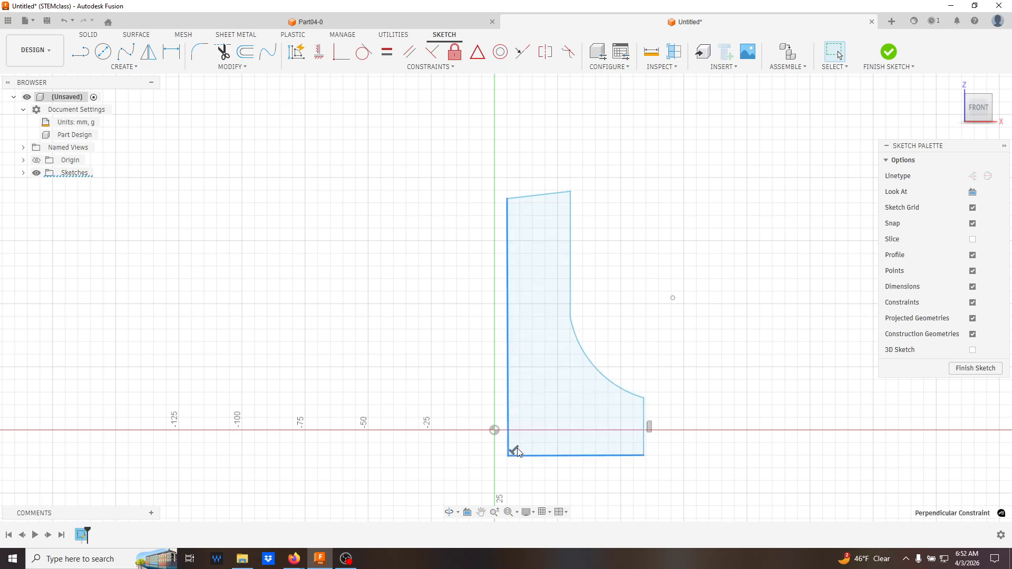
Apply horizontal/vertical constraints to the profile's long left edge, its base line and the straight edge above the arc.
{"action": "left_click", "coordinate": [508, 299]}
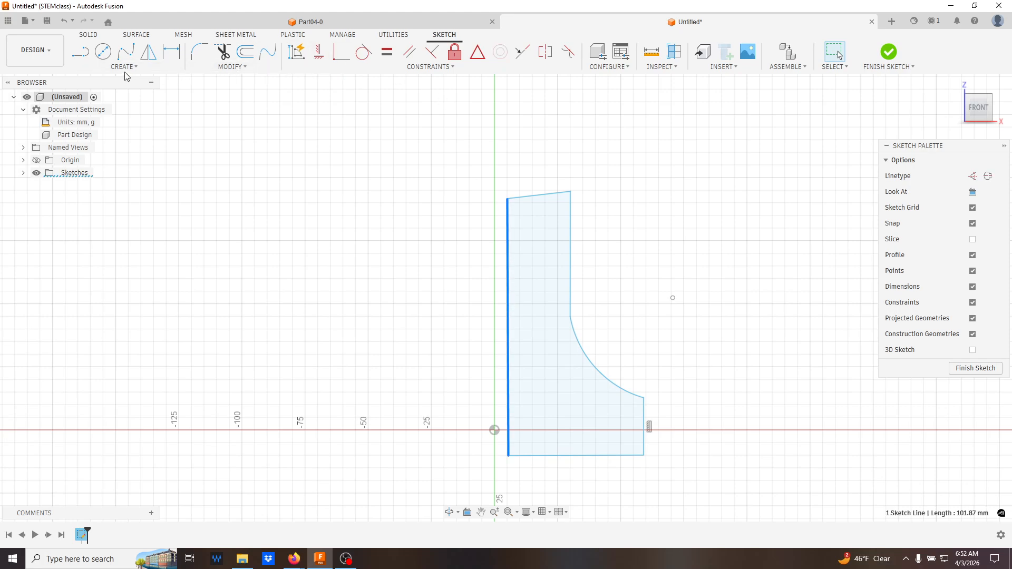
{"action": "left_click", "coordinate": [318, 54]}
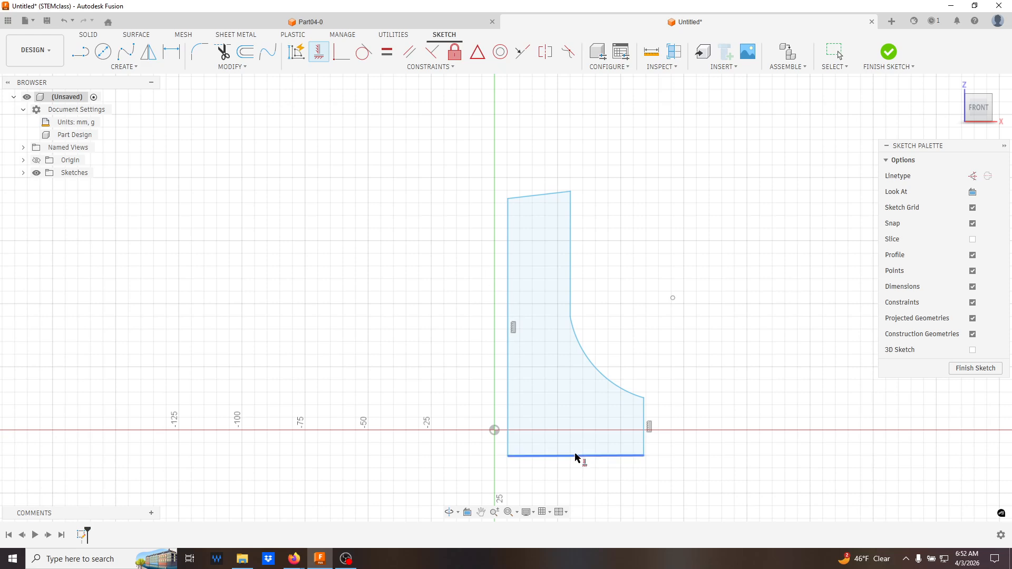
{"action": "left_click", "coordinate": [590, 456]}
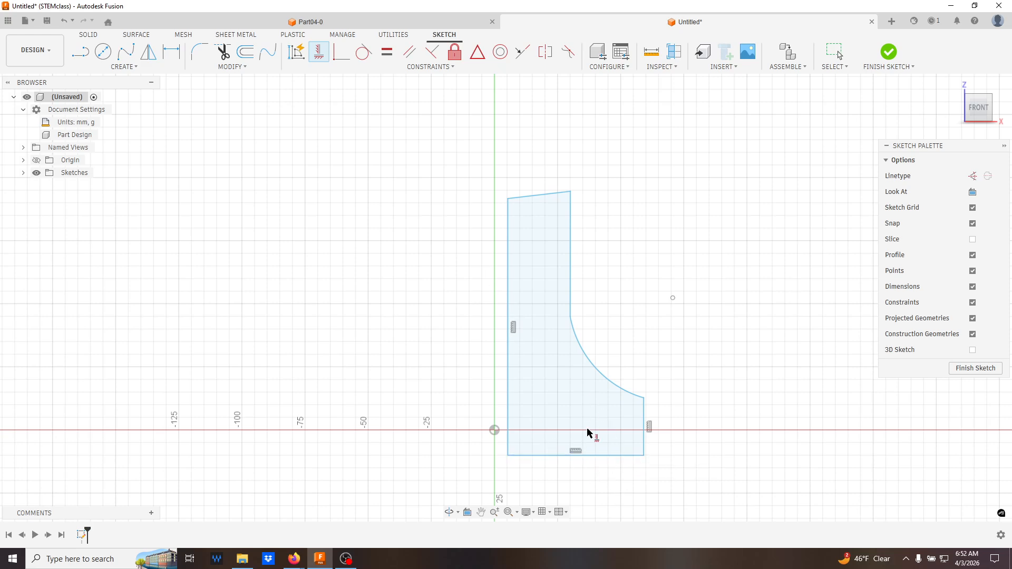
{"action": "key", "text": "Escape"}
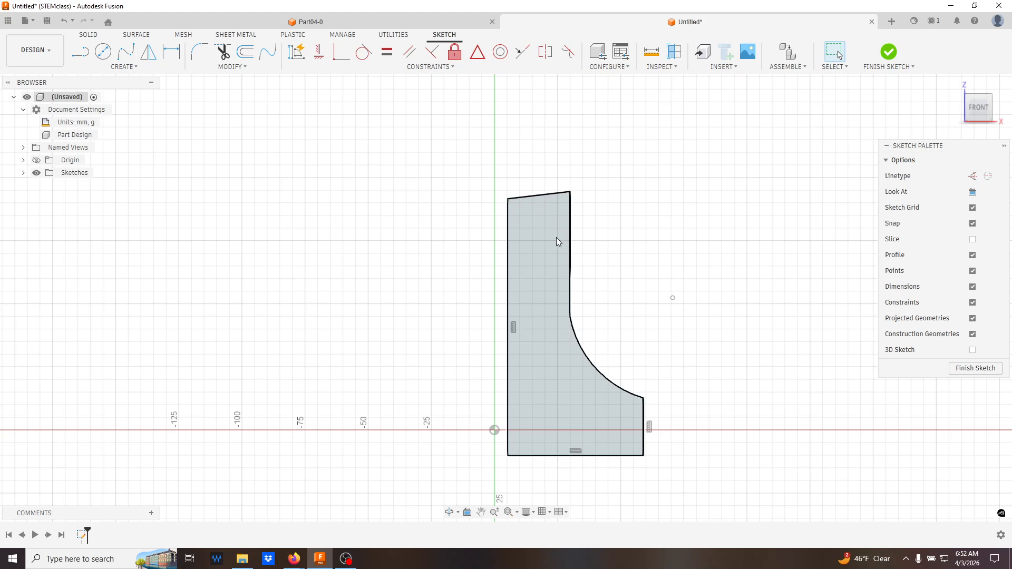
{"action": "left_click", "coordinate": [318, 51]}
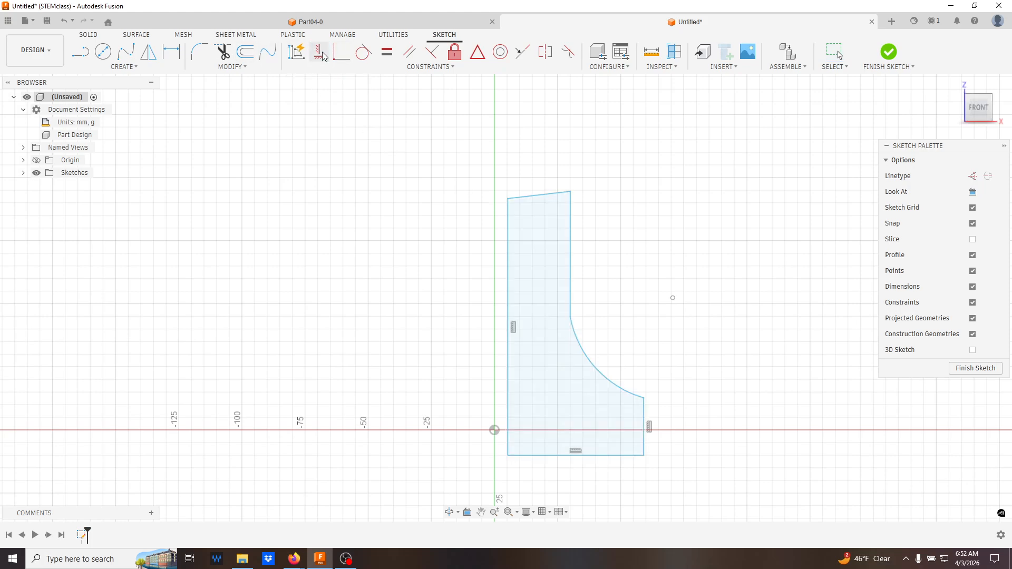
{"action": "left_click", "coordinate": [574, 254]}
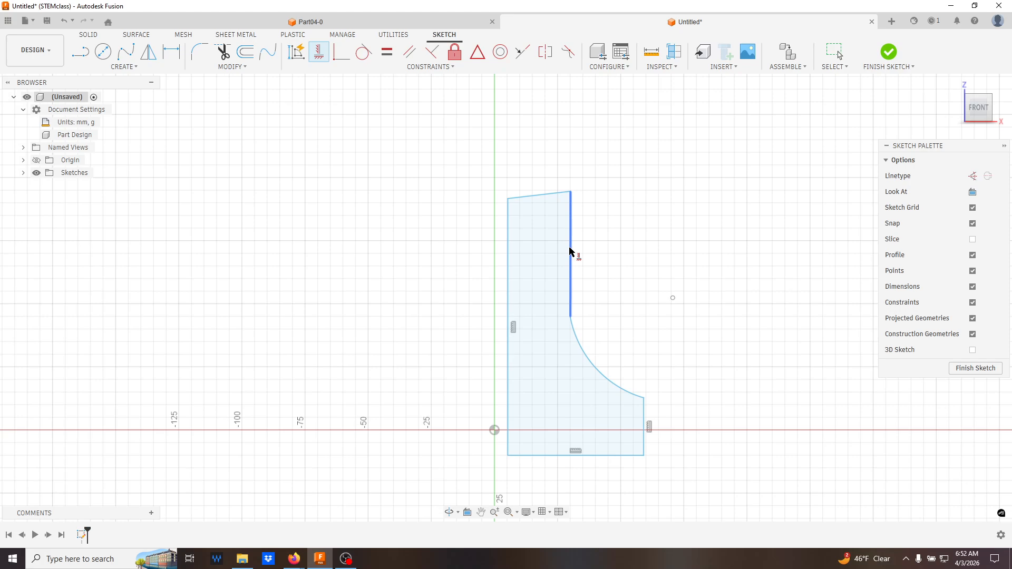
{"action": "key", "text": "Escape"}
Make the concave arc tangent to the vertical line above it.
{"action": "left_click", "coordinate": [587, 362]}
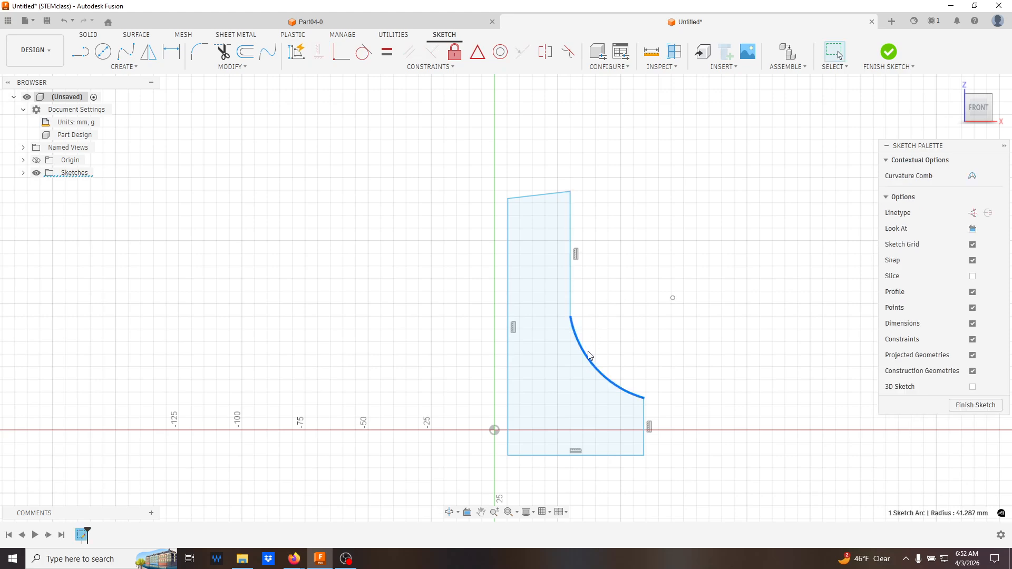
{"action": "left_click", "coordinate": [570, 293]}
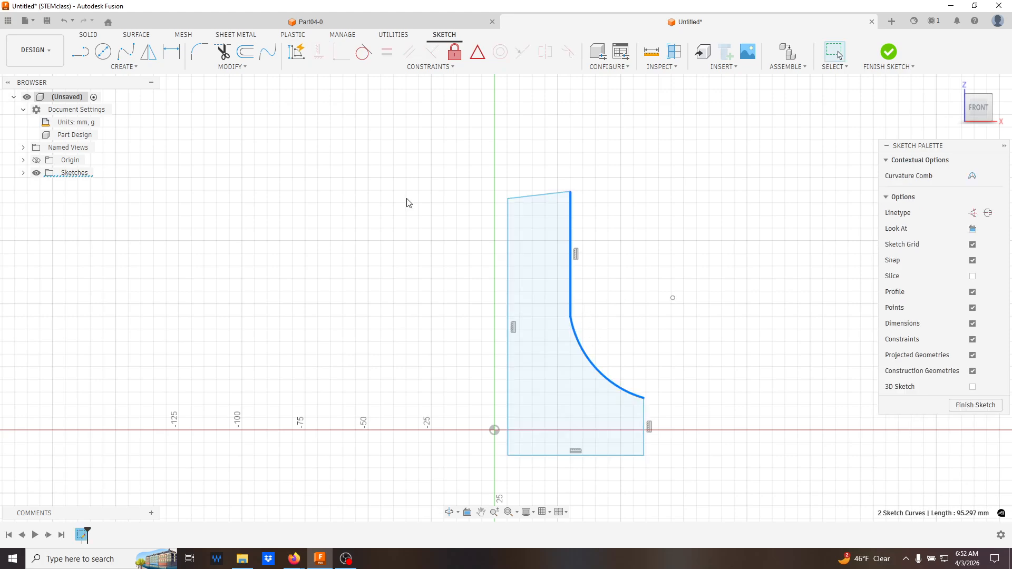
{"action": "left_click", "coordinate": [360, 54]}
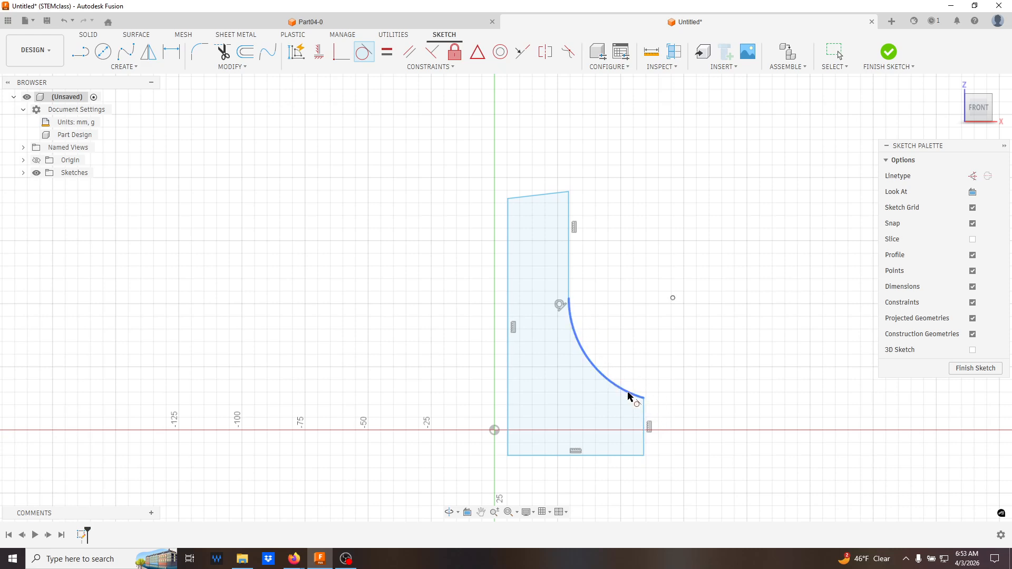
{"action": "key", "text": "Escape"}
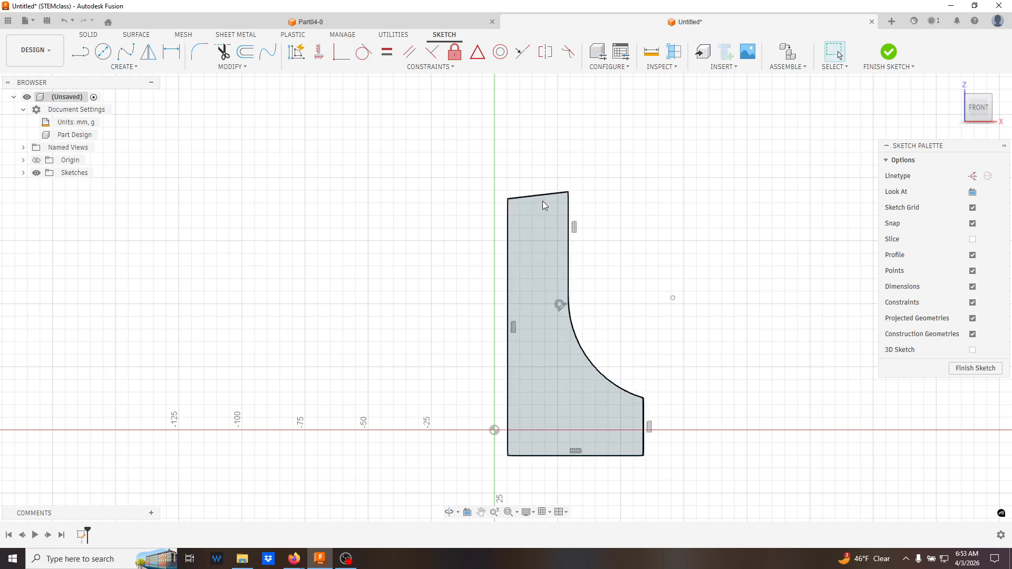
Delete the sloped top line and stretch the left edge's upper endpoint up to a Z height of about 129 mm.
{"action": "left_click", "coordinate": [545, 196]}
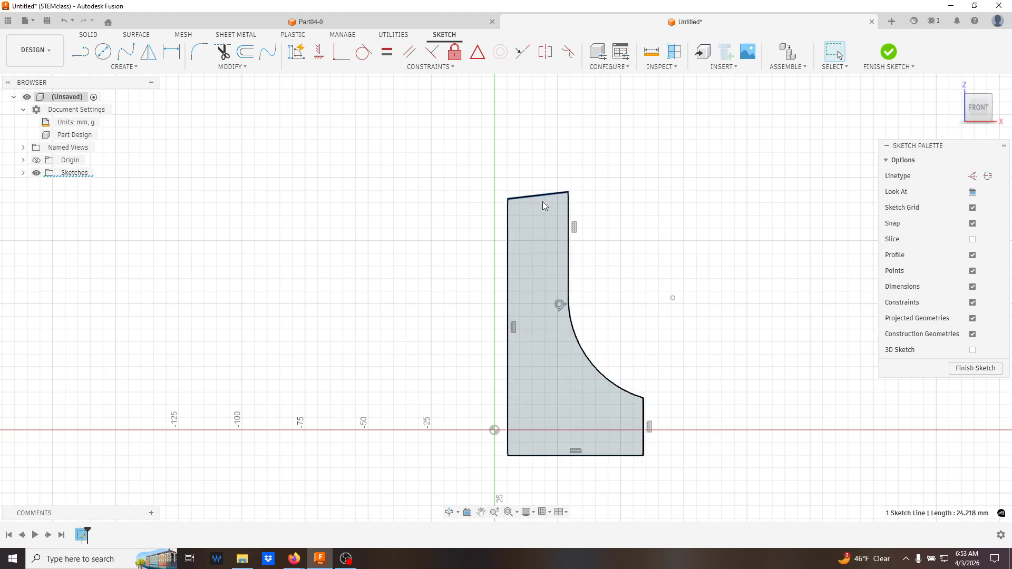
{"action": "key", "text": "Delete"}
{"action": "middle_click_drag", "start_coordinate": [534, 174], "coordinate": [530, 234]}
{"action": "left_click_drag", "start_coordinate": [504, 258], "coordinate": [505, 164]}
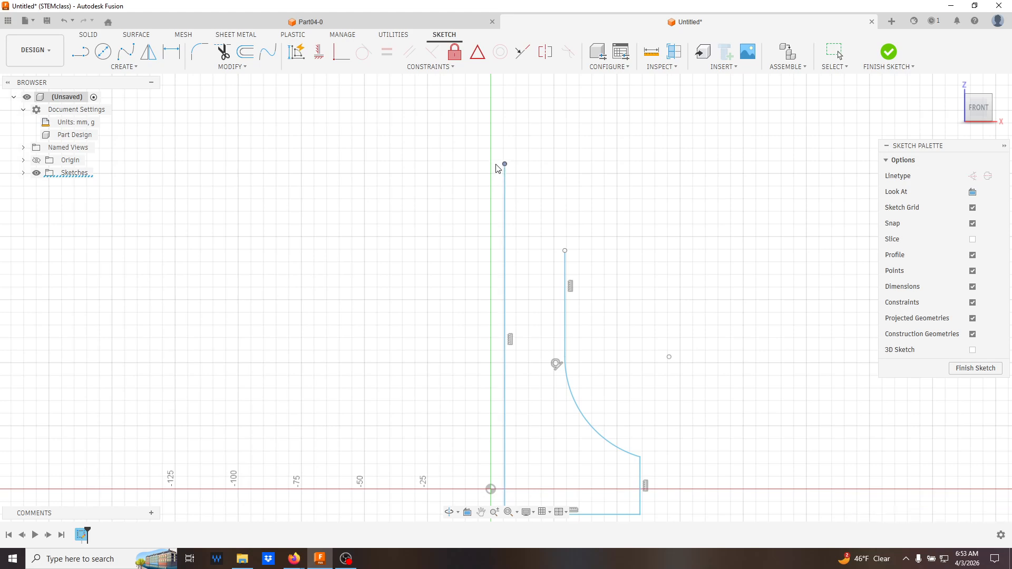
Draw a 3-point arc bulging outward from the left edge's upper endpoint to the neck line's upper endpoint, closing the profile.
{"action": "left_click", "coordinate": [134, 67]}
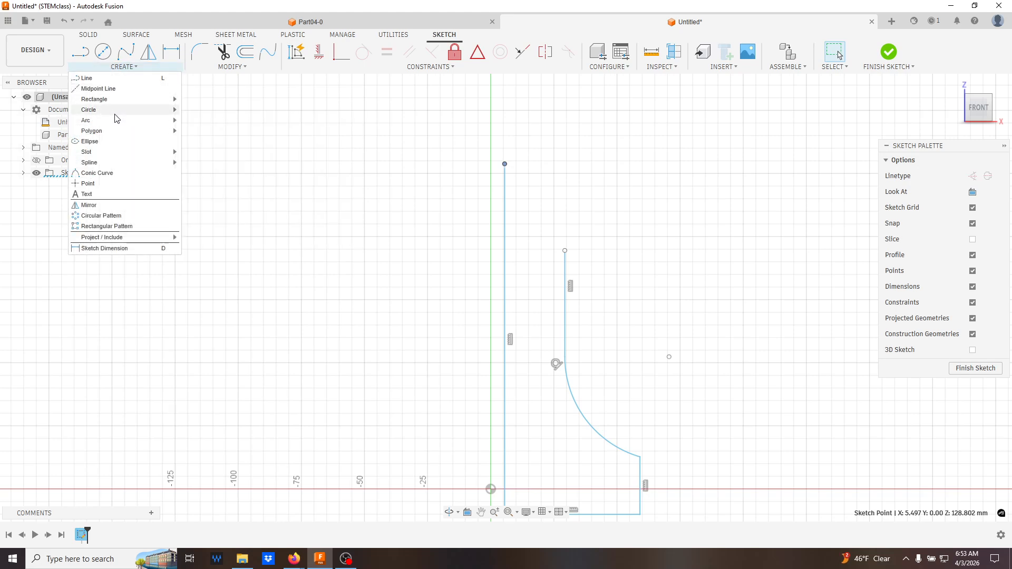
{"action": "left_click", "coordinate": [200, 120]}
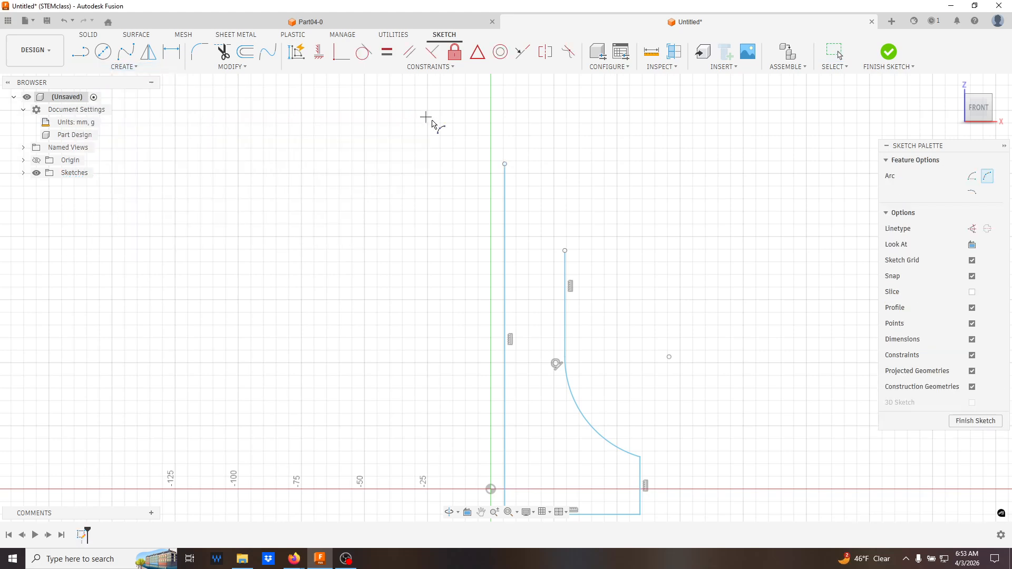
{"action": "left_click", "coordinate": [505, 164]}
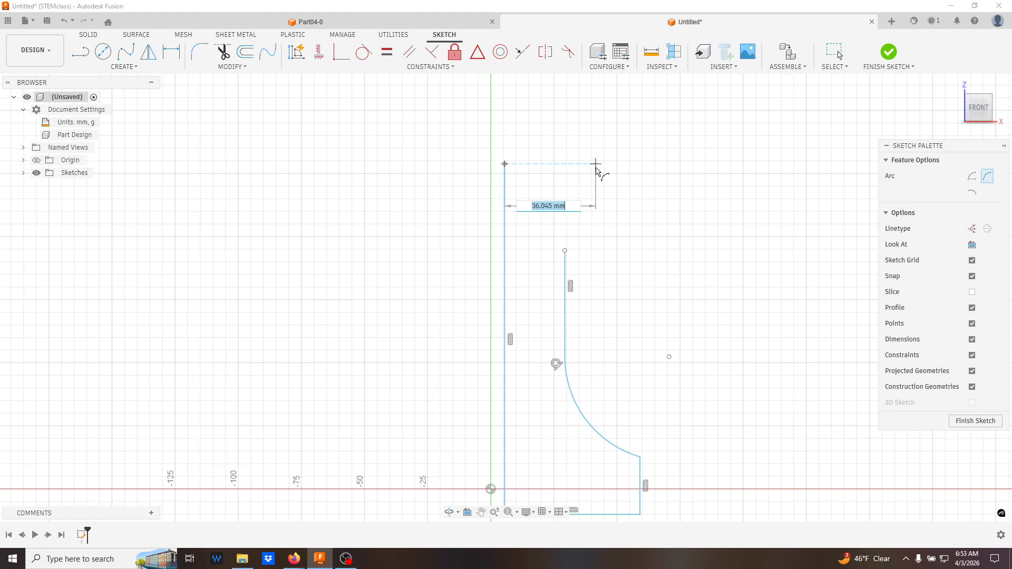
{"action": "left_click", "coordinate": [565, 251]}
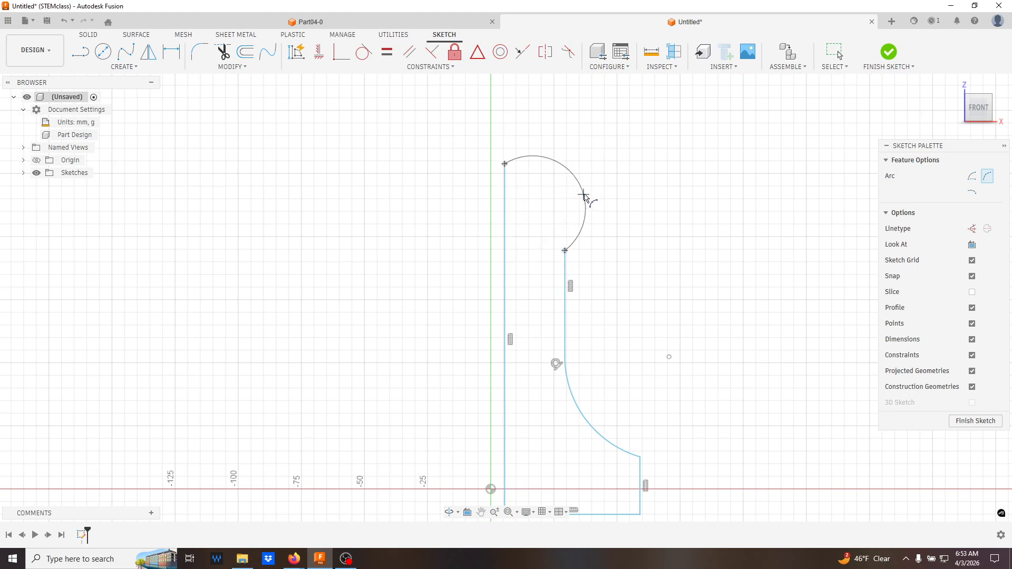
{"action": "left_click", "coordinate": [593, 189]}
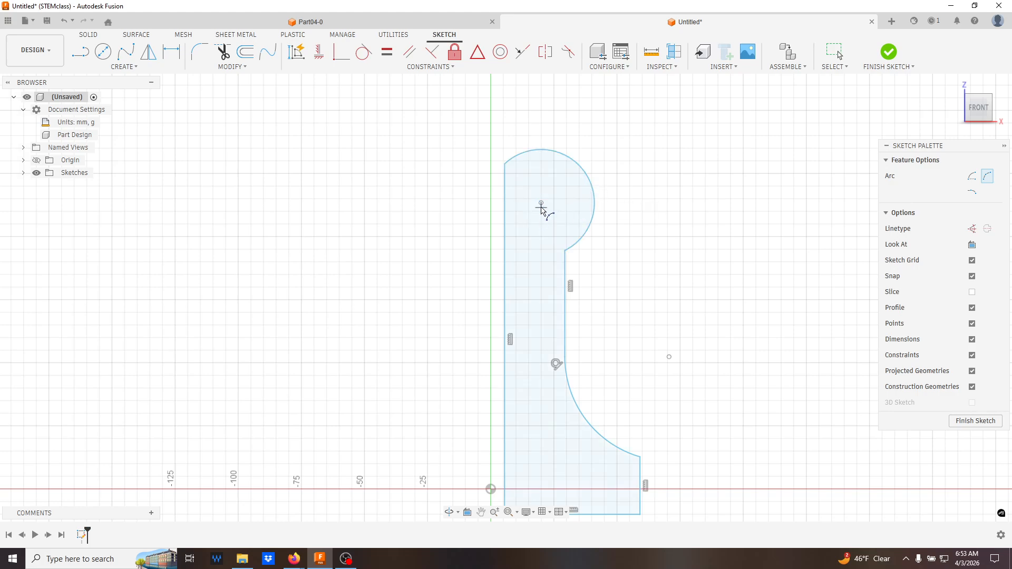
{"action": "key", "text": "Escape"}
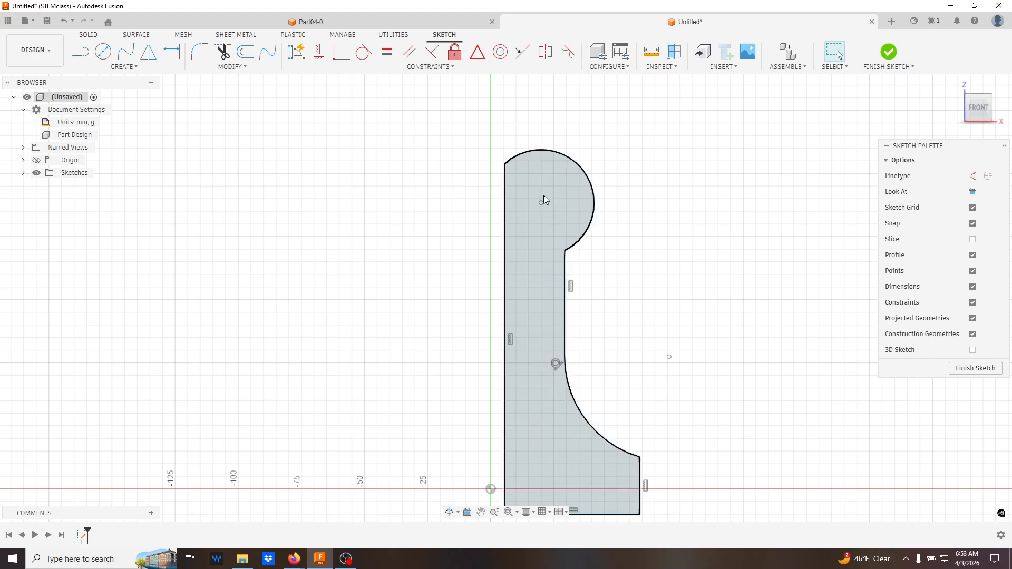
Move the top arc's centre point slightly up to Z 115 mm and dimension the neck line 10 mm from the long left edge.
{"action": "left_click_drag", "start_coordinate": [541, 203], "coordinate": [541, 199]}
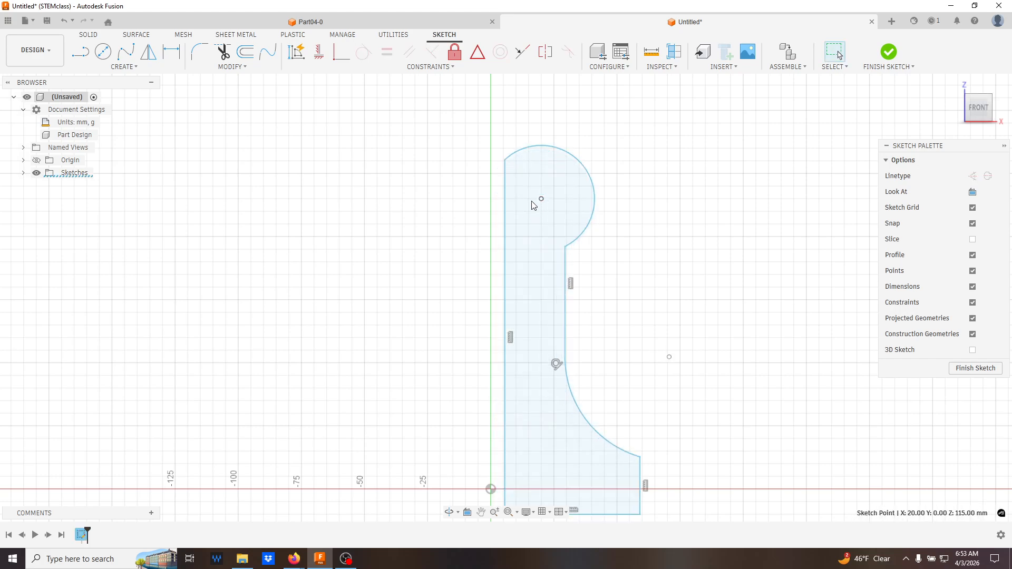
{"action": "left_click", "coordinate": [170, 52]}
{"action": "left_click", "coordinate": [507, 307]}
{"action": "left_click", "coordinate": [541, 198]}
{"action": "left_click", "coordinate": [566, 315]}
{"action": "left_click", "coordinate": [662, 294]}
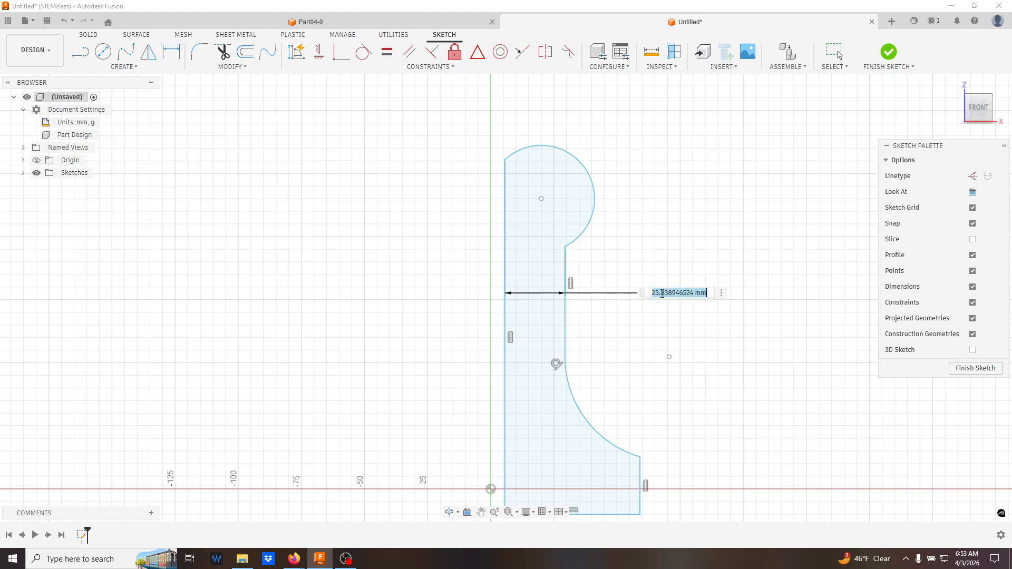
{"action": "type", "text": "10"}
{"action": "key", "text": "Return"}
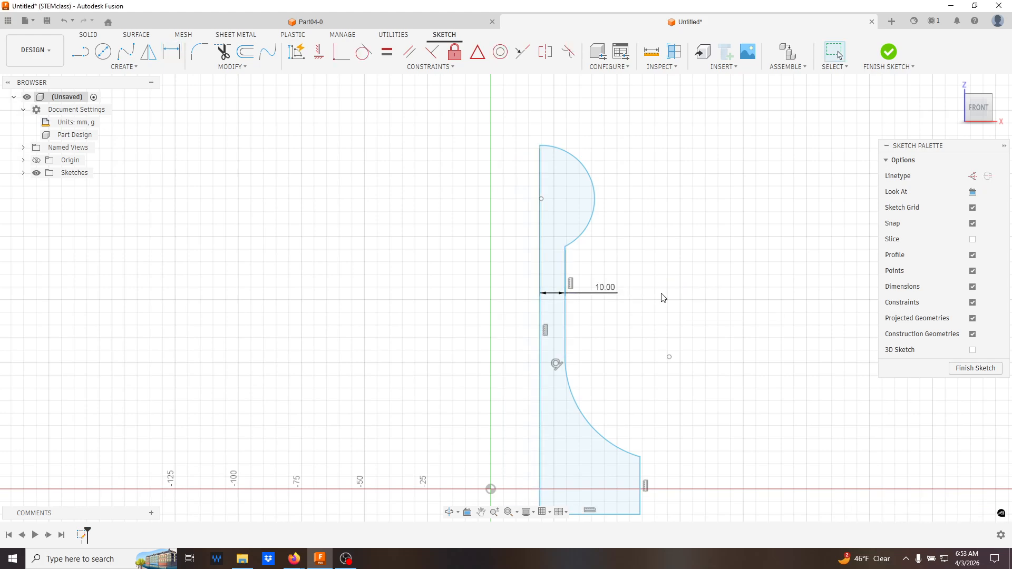
Set the distance between the long left edge and the neck line to 5 mm.
{"action": "double_click", "coordinate": [610, 296]}
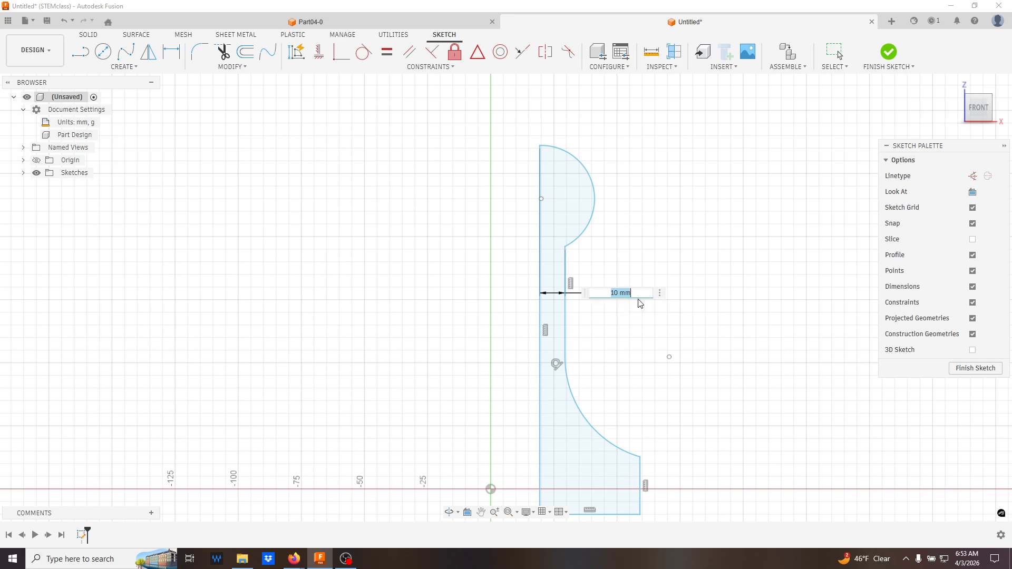
{"action": "type", "text": "5"}
{"action": "key", "text": "Return"}
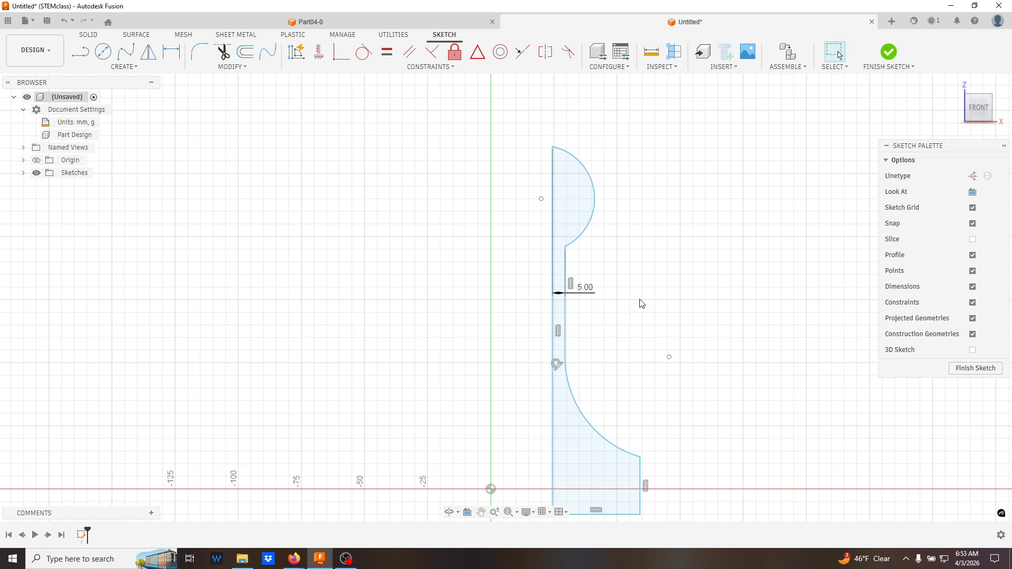
Consult the Part 04 drawing in the Firefox PDF, and in the Fusion sketch make the top arc's centre point coincident with the long left edge.
{"action": "scroll", "coordinate": [508, 457], "scroll_direction": "up", "scroll_amount": 1}
{"action": "scroll", "coordinate": [466, 450], "scroll_direction": "down", "scroll_amount": 1}
{"action": "mouse_move", "coordinate": [294, 558]}
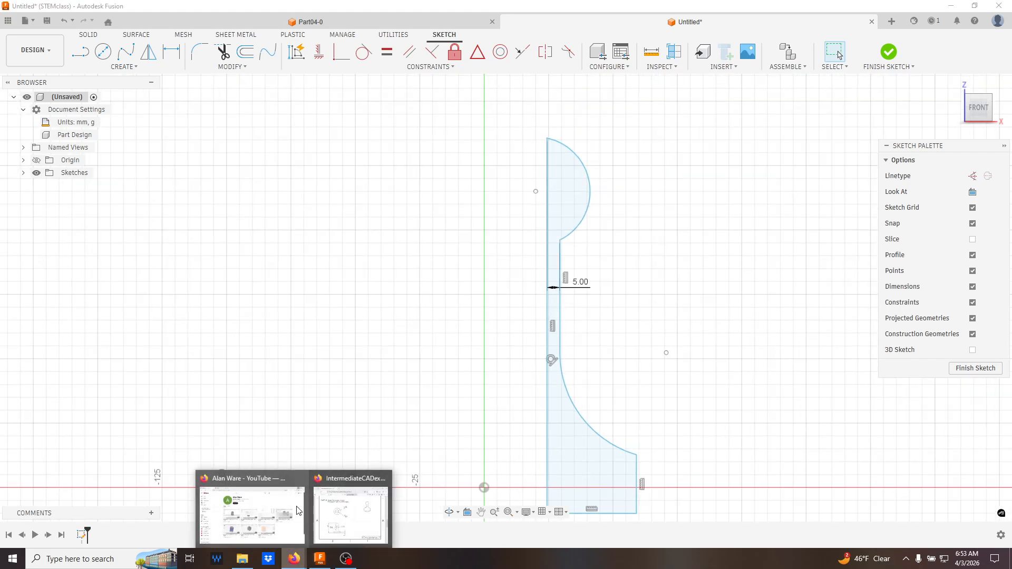
{"action": "left_click", "coordinate": [343, 507]}
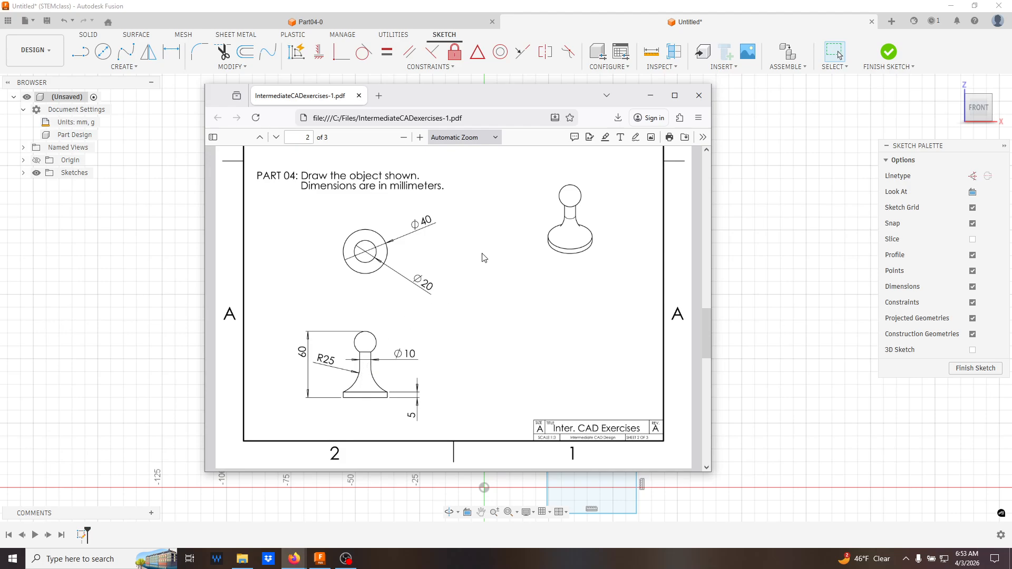
{"action": "left_click", "coordinate": [560, 22]}
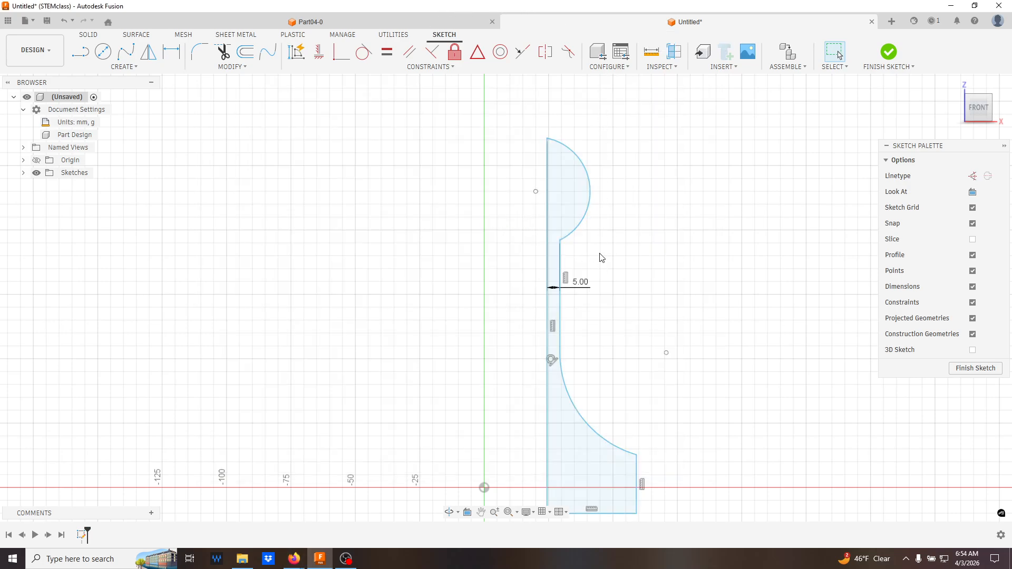
{"action": "scroll", "coordinate": [536, 195], "scroll_direction": "down", "scroll_amount": 1}
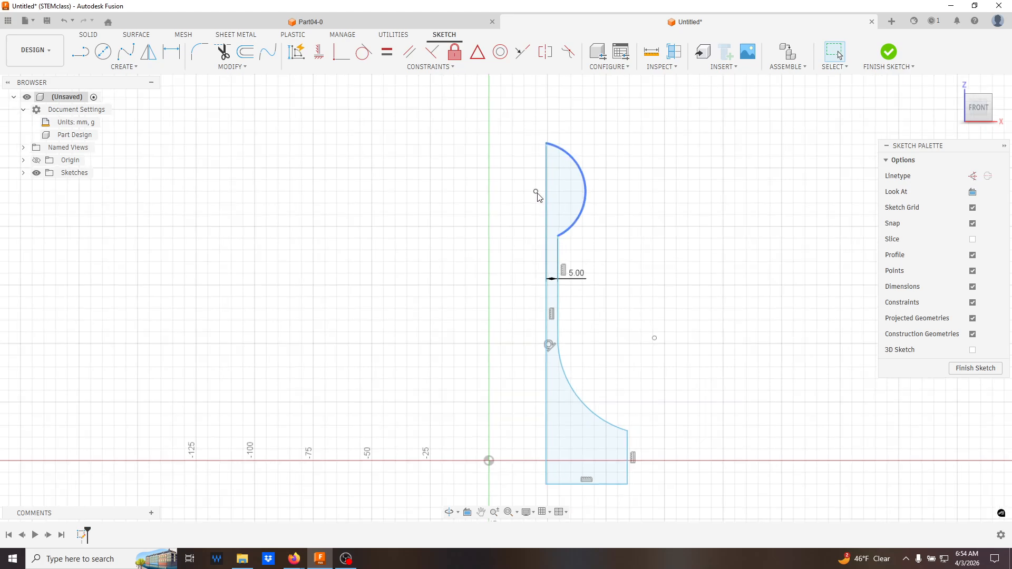
{"action": "left_click", "coordinate": [536, 192]}
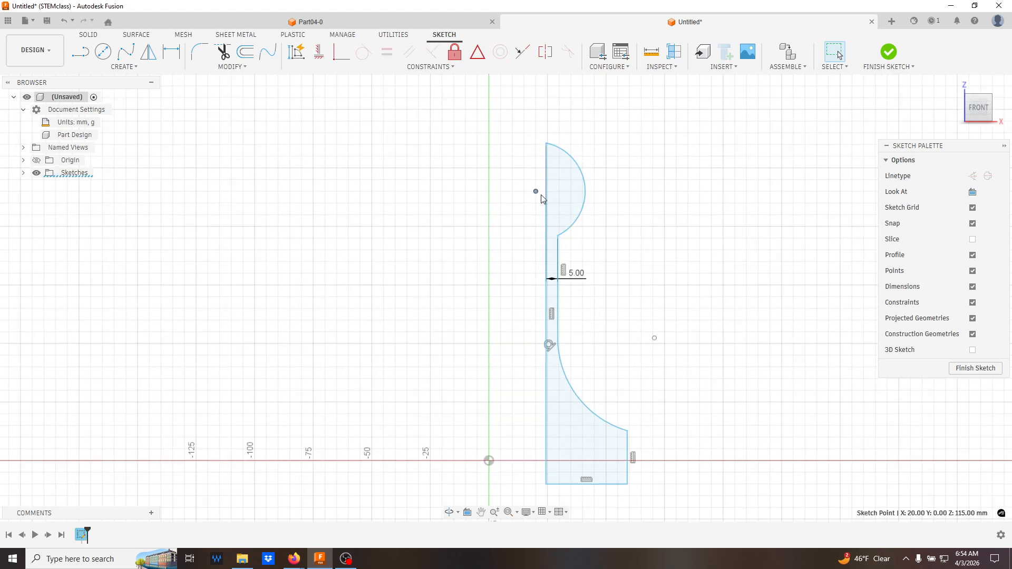
{"action": "left_click", "coordinate": [546, 202], "text": "shift"}
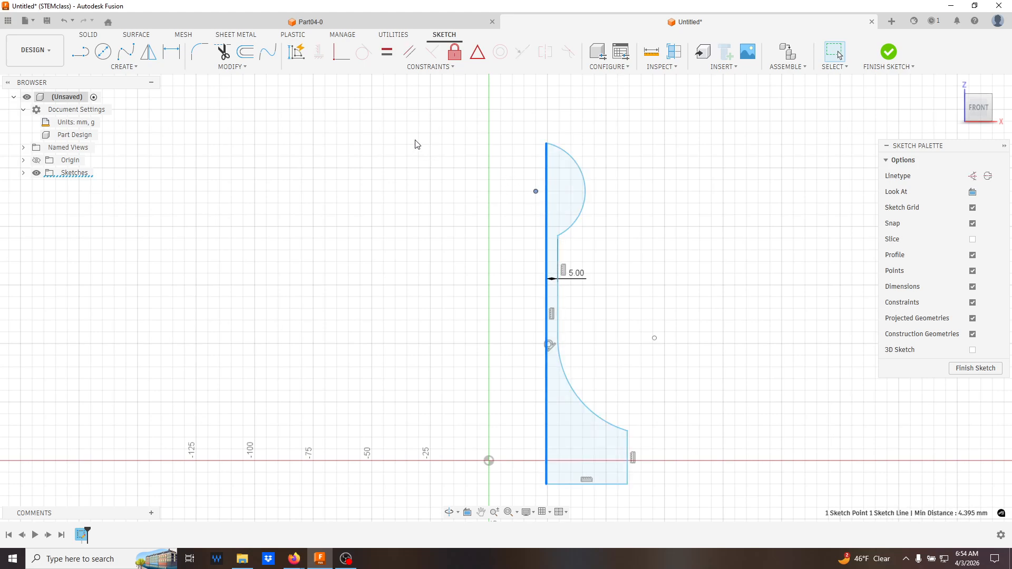
{"action": "left_click", "coordinate": [341, 52]}
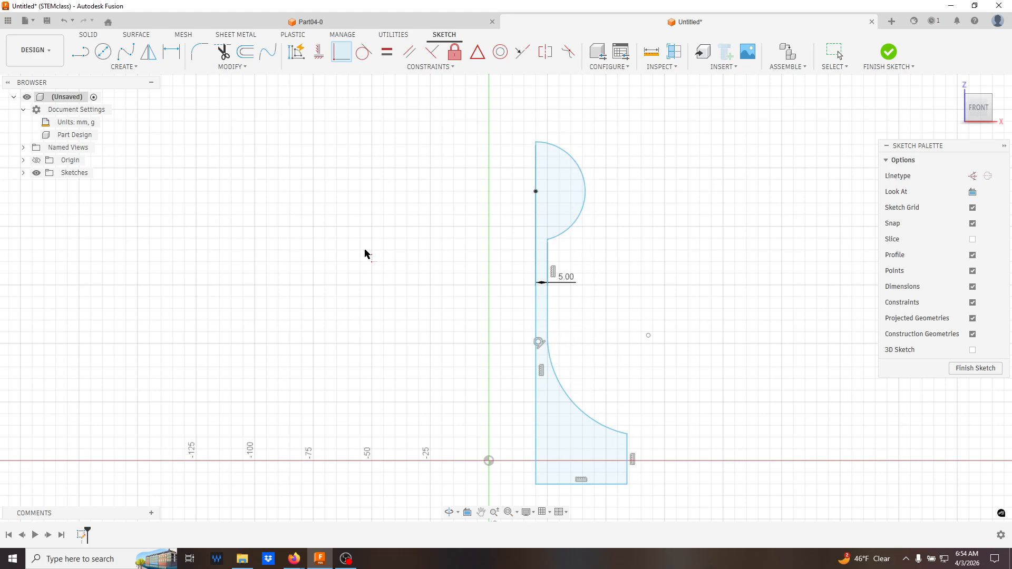
Dimension the short vertical edge at the base's outer side to 5 mm.
{"action": "left_click", "coordinate": [172, 52]}
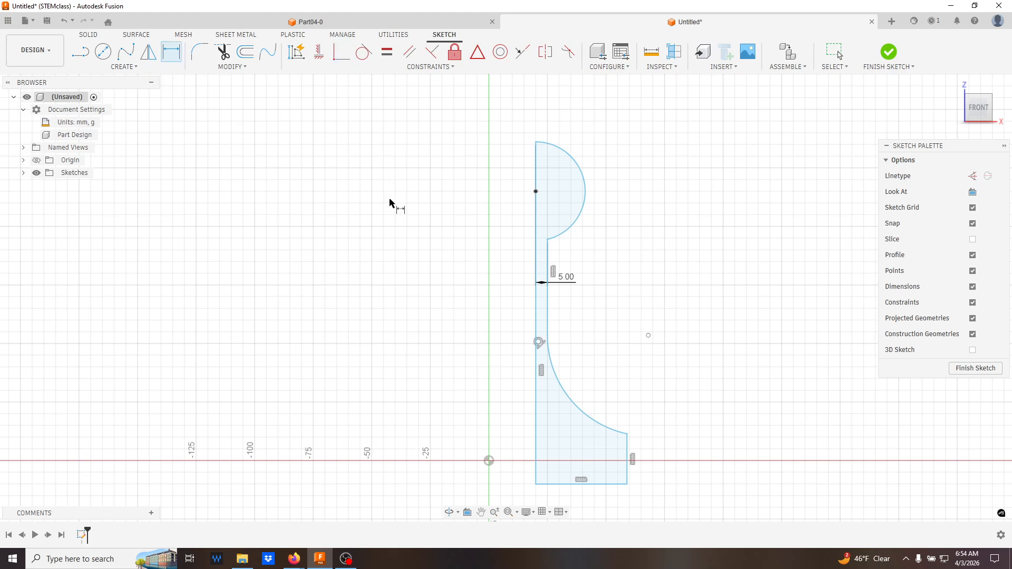
{"action": "left_click", "coordinate": [628, 459]}
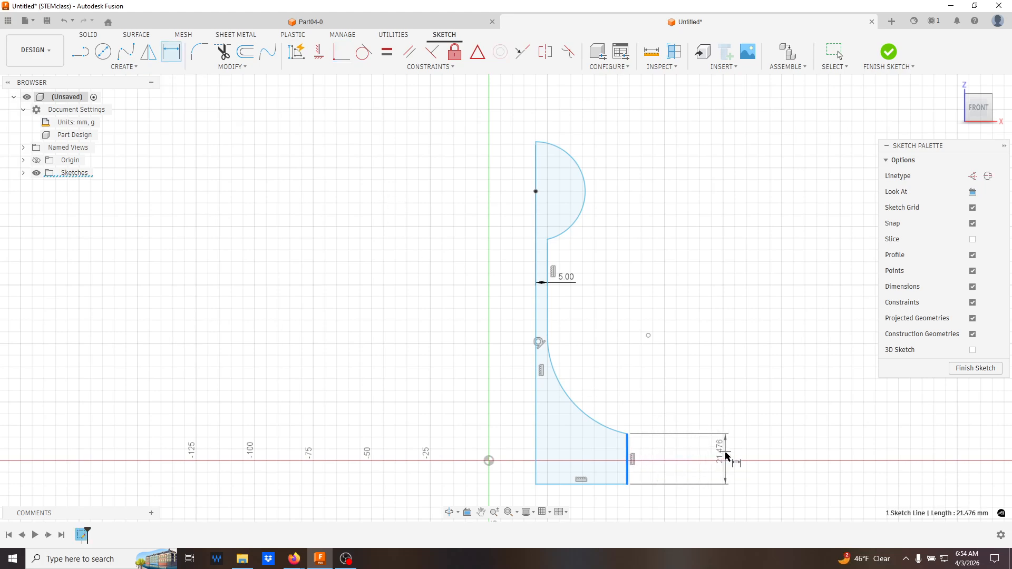
{"action": "left_click", "coordinate": [723, 458]}
{"action": "type", "text": "5"}
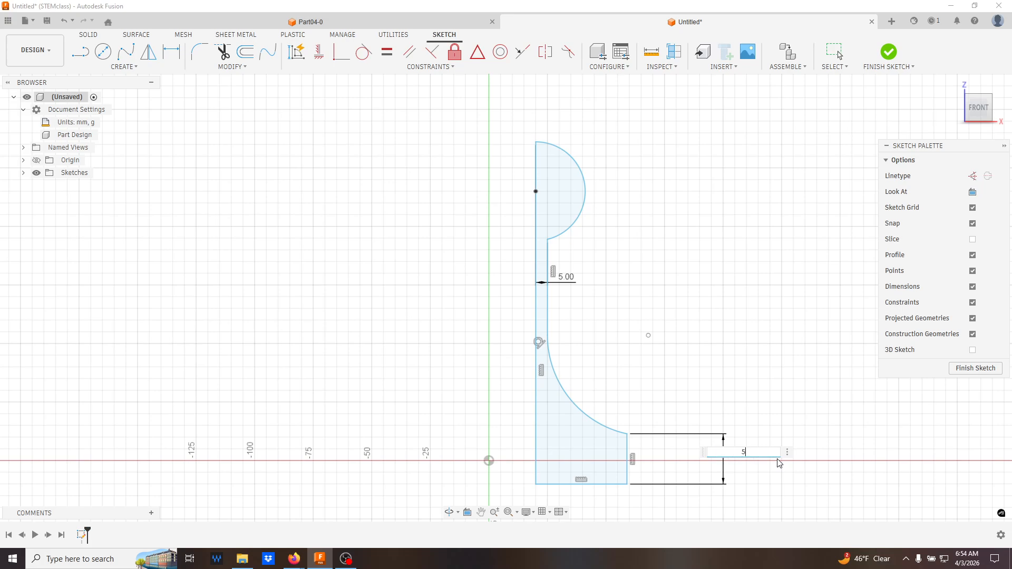
{"action": "key", "text": "Return"}
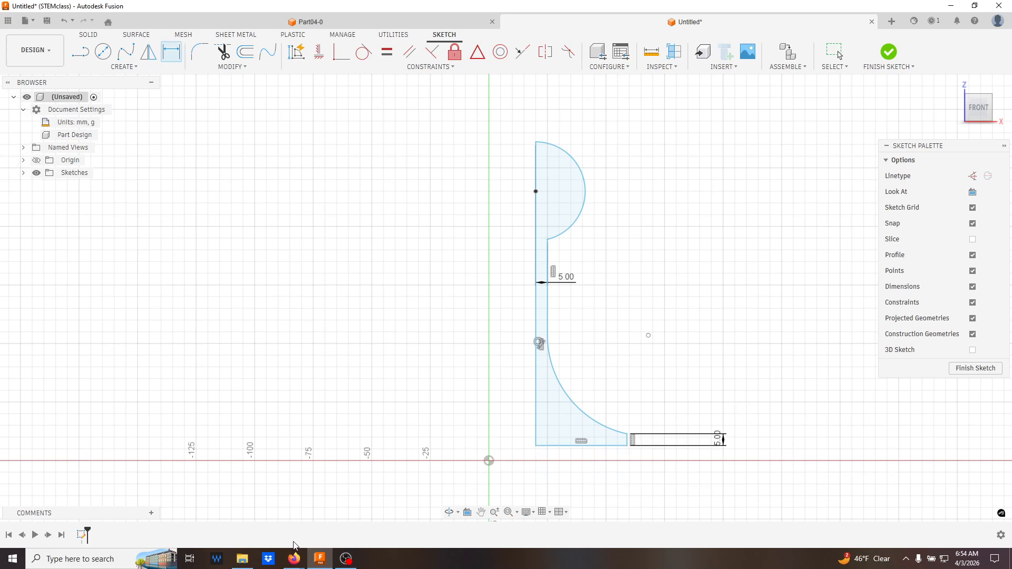
Check the ball size on the Part 04 drawing in Firefox, and dimension the top arc's radius as 10 mm in the Fusion sketch.
{"action": "left_click", "coordinate": [294, 559]}
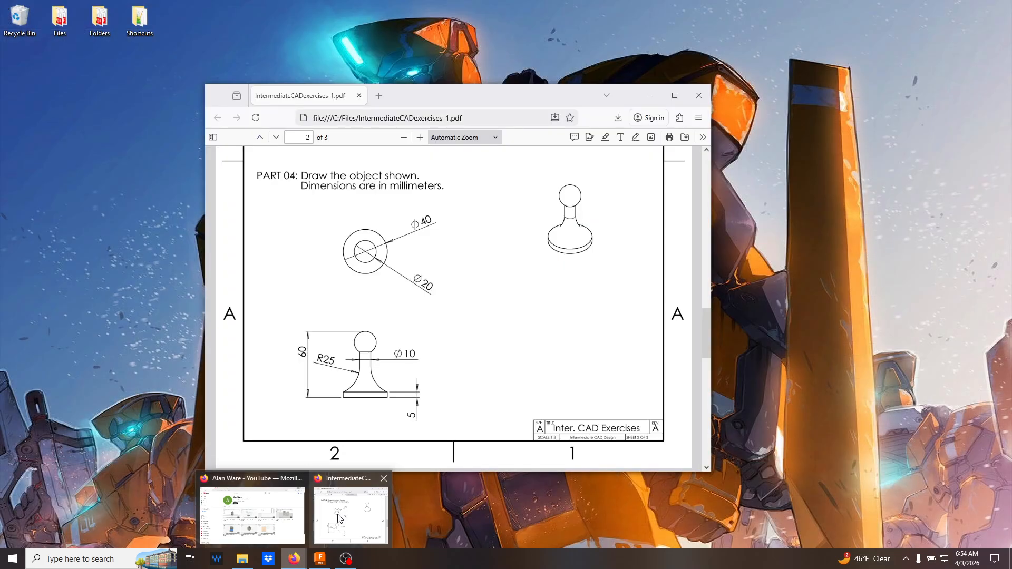
{"action": "left_click", "coordinate": [338, 519]}
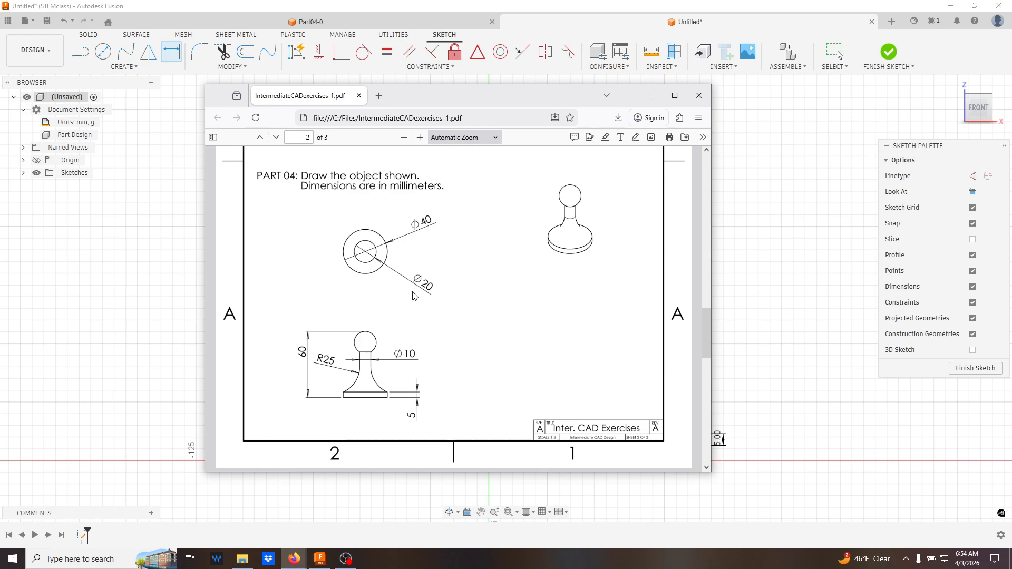
{"action": "left_click", "coordinate": [320, 560]}
{"action": "left_click", "coordinate": [587, 197]}
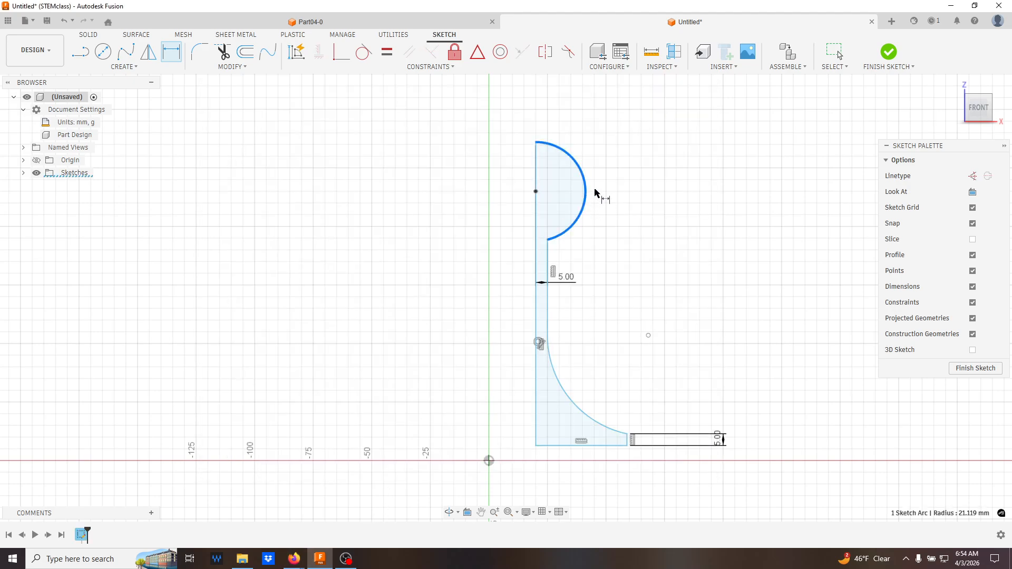
{"action": "left_click", "coordinate": [671, 145]}
{"action": "type", "text": "10"}
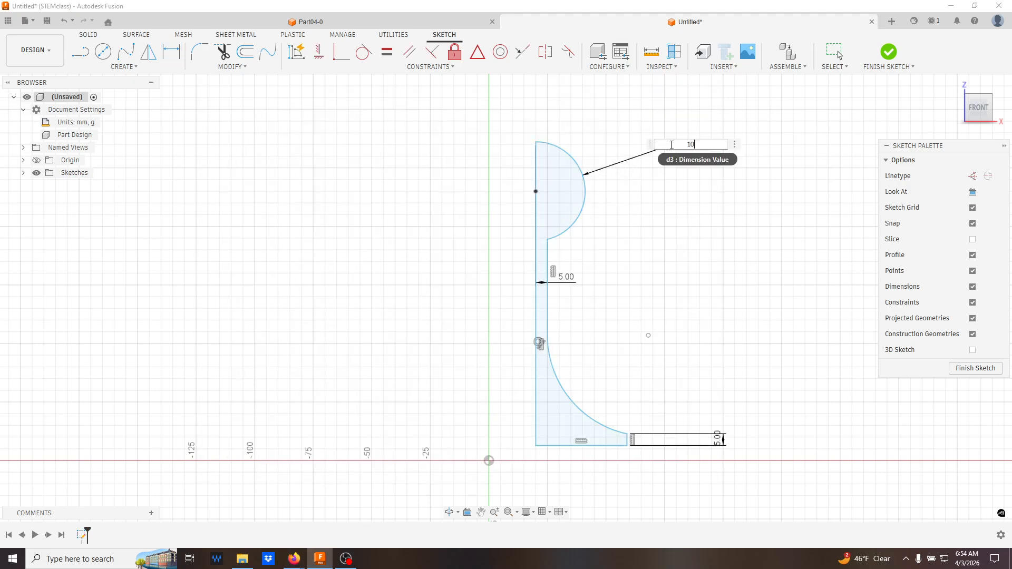
{"action": "key", "text": "Return"}
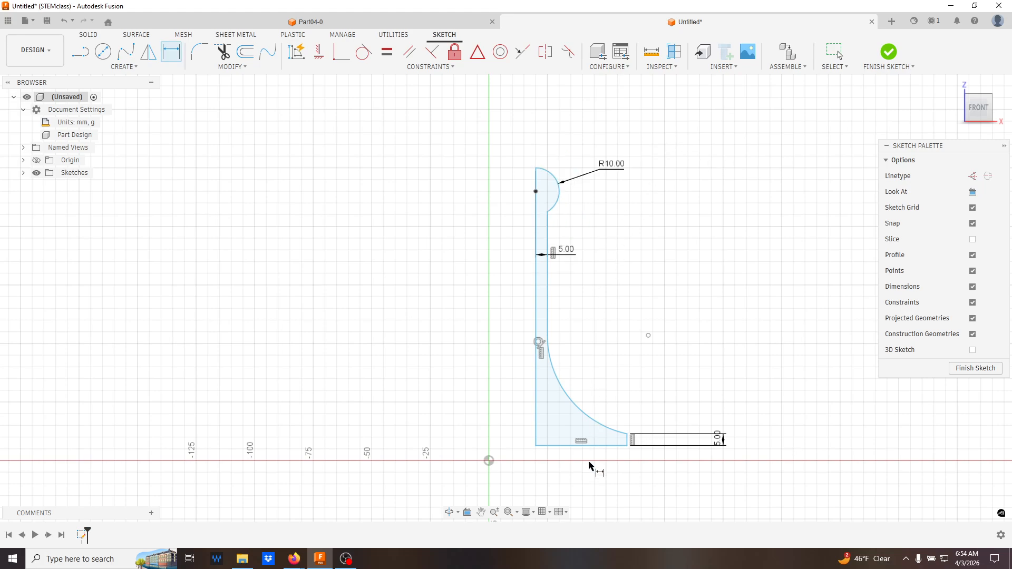
Dimension the profile's horizontal base line to 20 mm.
{"action": "left_click", "coordinate": [591, 447]}
{"action": "left_click", "coordinate": [590, 483]}
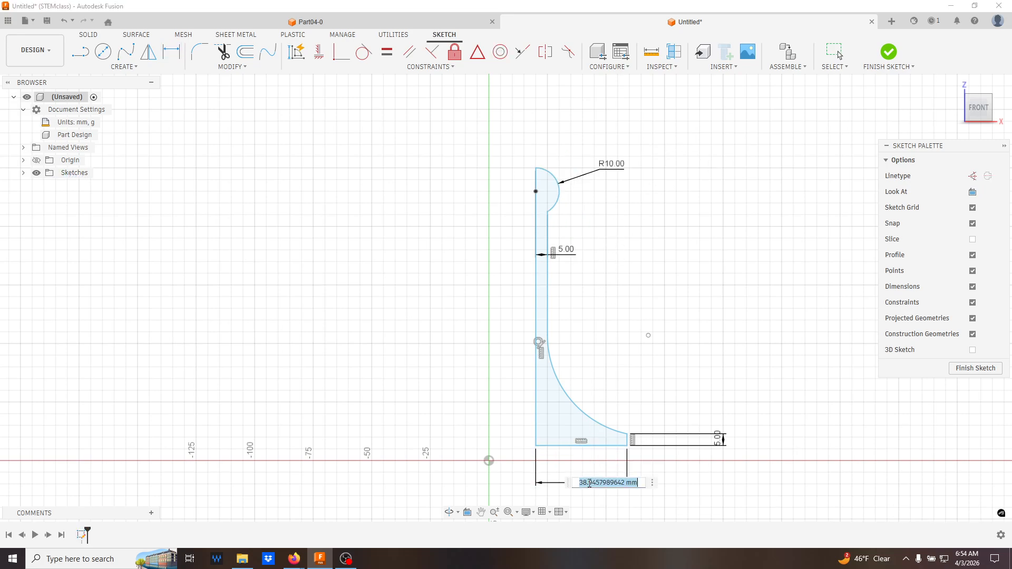
{"action": "type", "text": "20"}
{"action": "key", "text": "Return"}
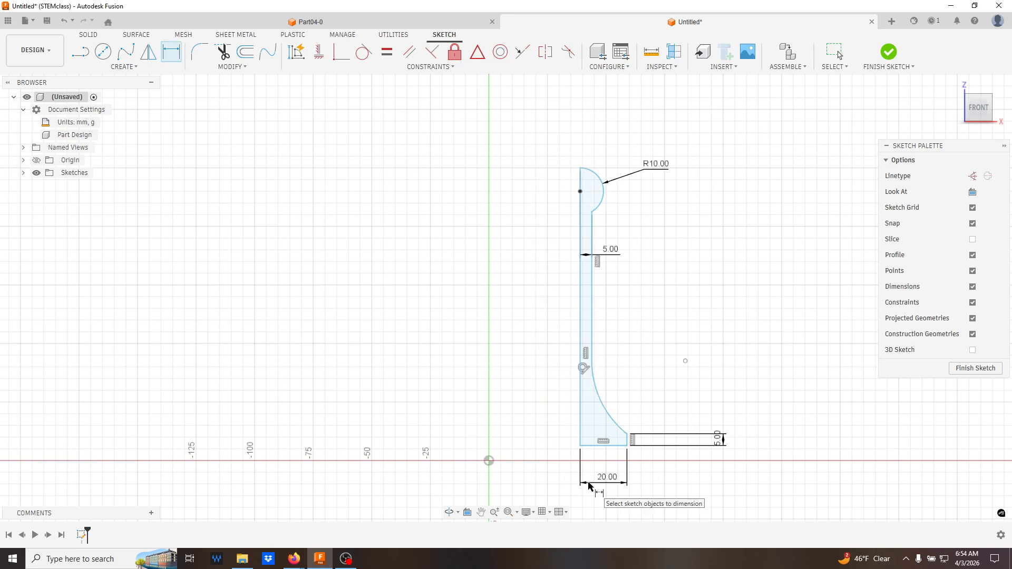
{"action": "key", "text": "Escape"}
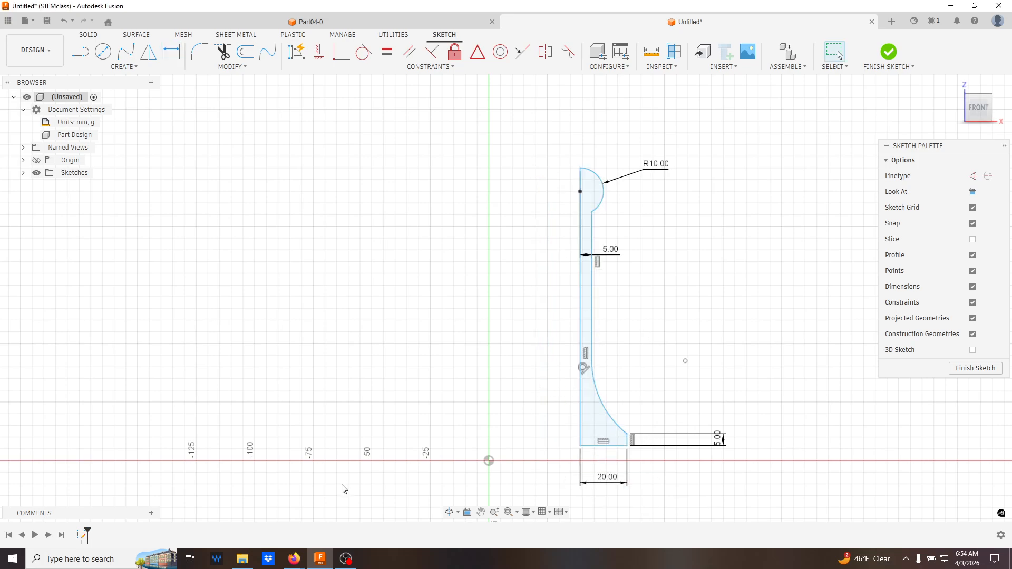
Check the overall height on the Part 04 drawing in Firefox, and dimension the long left edge to 60 mm in the Fusion sketch.
{"action": "mouse_move", "coordinate": [294, 559]}
{"action": "left_click", "coordinate": [358, 514]}
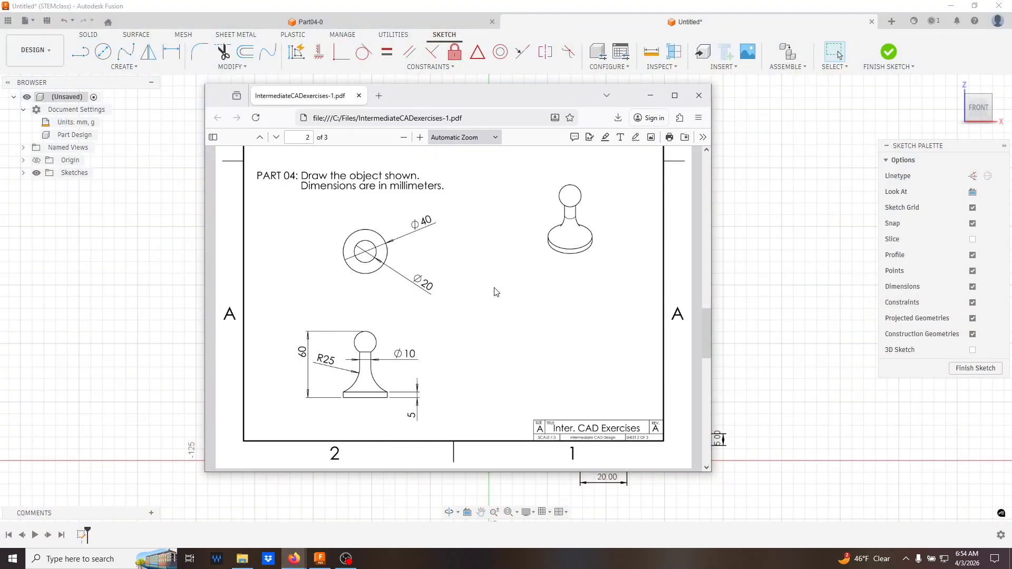
{"action": "left_click", "coordinate": [791, 11]}
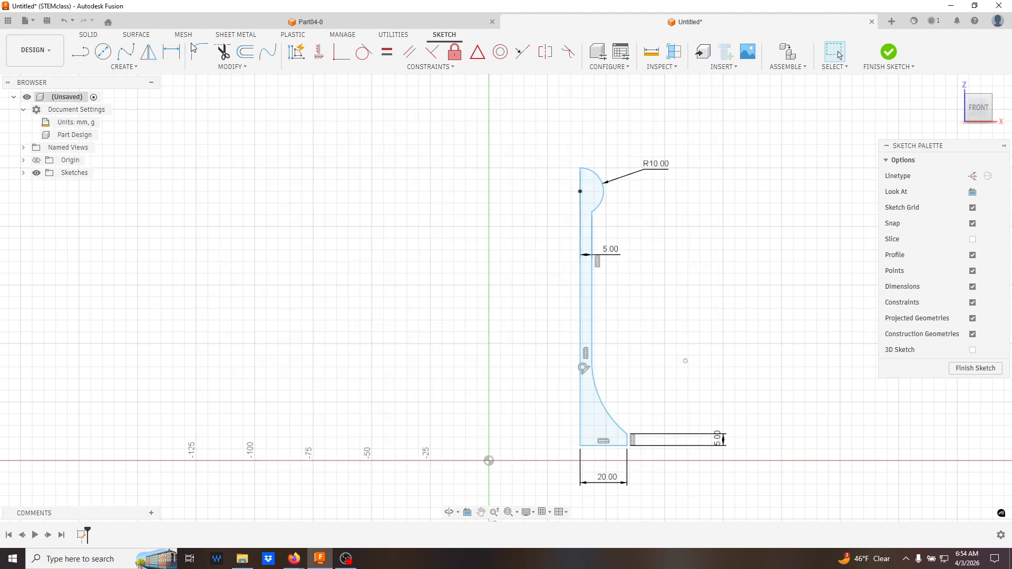
{"action": "left_click", "coordinate": [172, 51]}
{"action": "left_click", "coordinate": [581, 277]}
{"action": "left_click", "coordinate": [433, 299]}
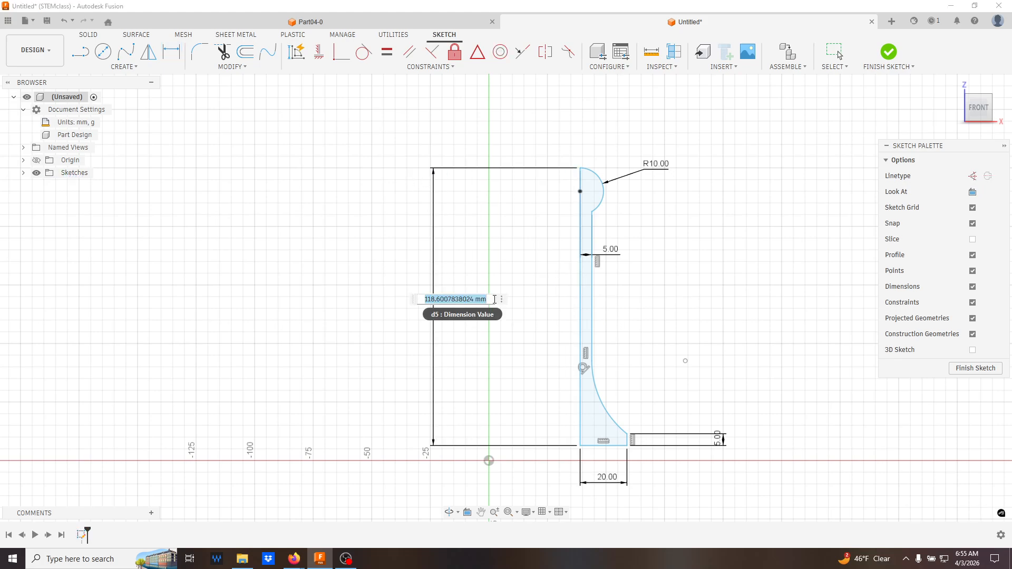
{"action": "type", "text": "60"}
{"action": "key", "text": "Return"}
{"action": "key", "text": "Escape"}
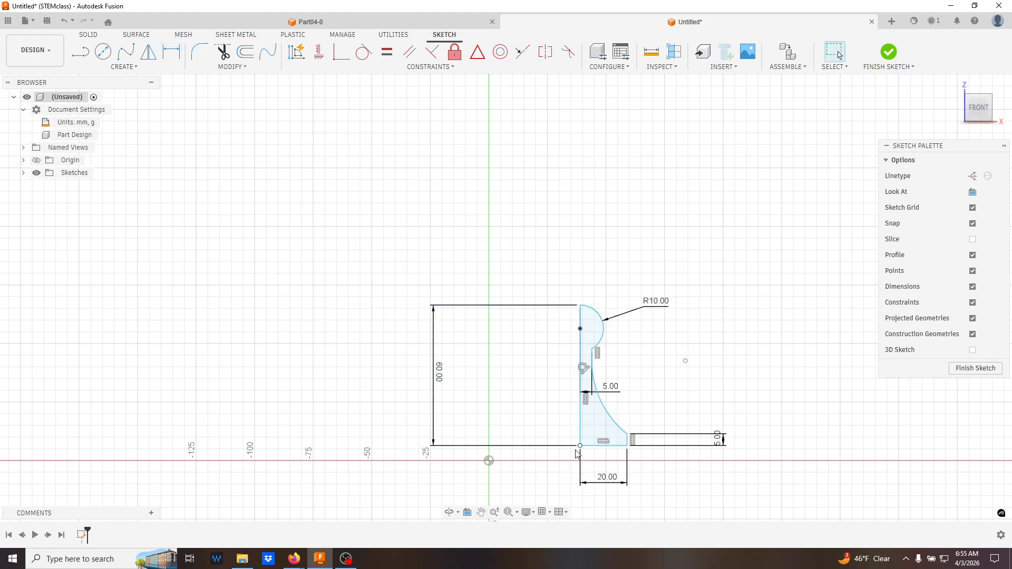
Pull the profile's lower-left corner off its place and make it coincident with the sketch origin.
{"action": "mouse_move", "coordinate": [574, 454]}
{"action": "left_mouse_down"}
{"action": "mouse_move", "coordinate": [540, 387]}
{"action": "mouse_move", "coordinate": [593, 415]}
{"action": "mouse_move", "coordinate": [550, 407]}
{"action": "mouse_move", "coordinate": [538, 382]}
{"action": "left_mouse_up"}
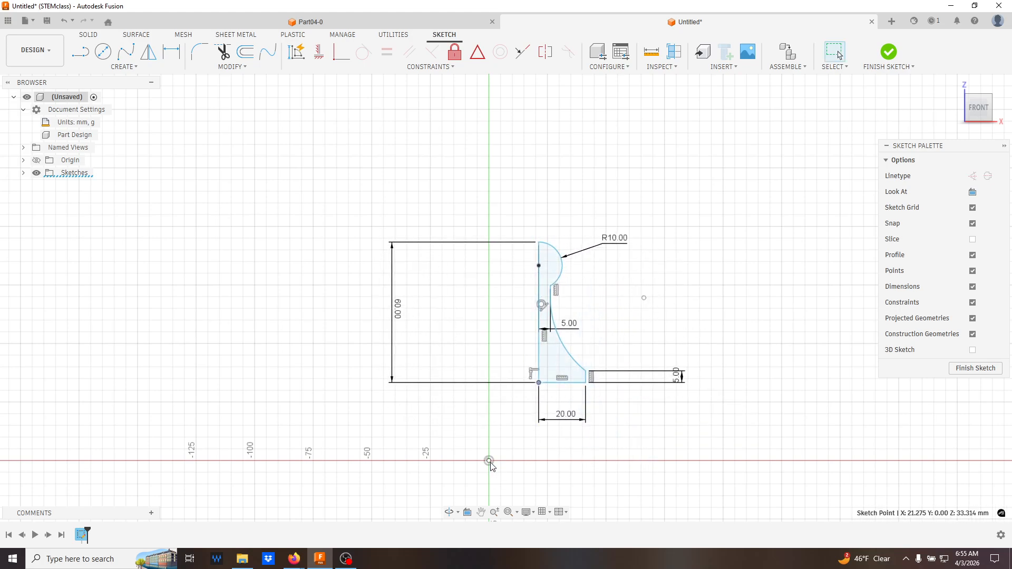
{"action": "left_click", "coordinate": [490, 461], "text": "ctrl"}
{"action": "scroll", "coordinate": [520, 310], "scroll_direction": "down", "scroll_amount": 1}
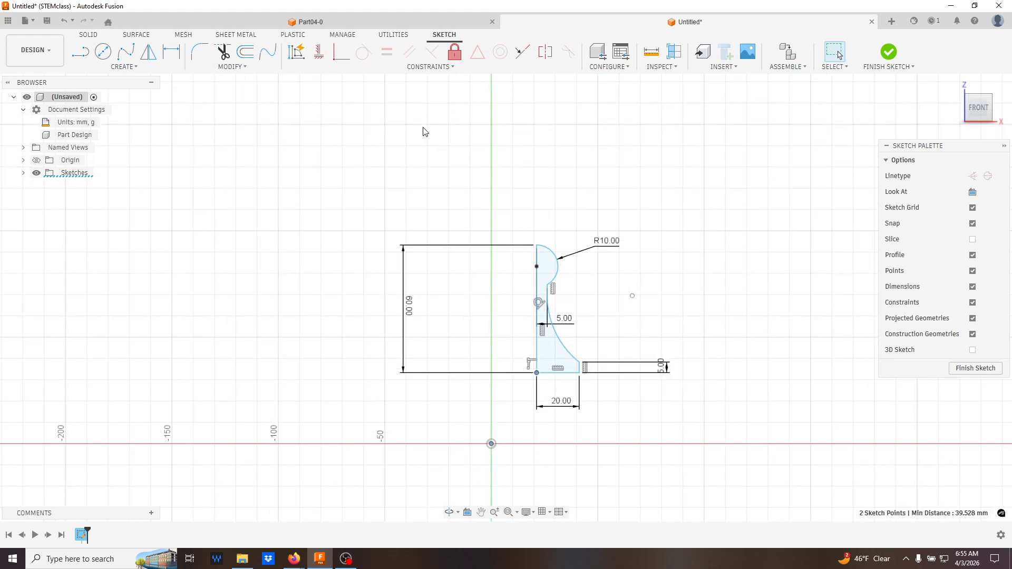
{"action": "left_click", "coordinate": [338, 60]}
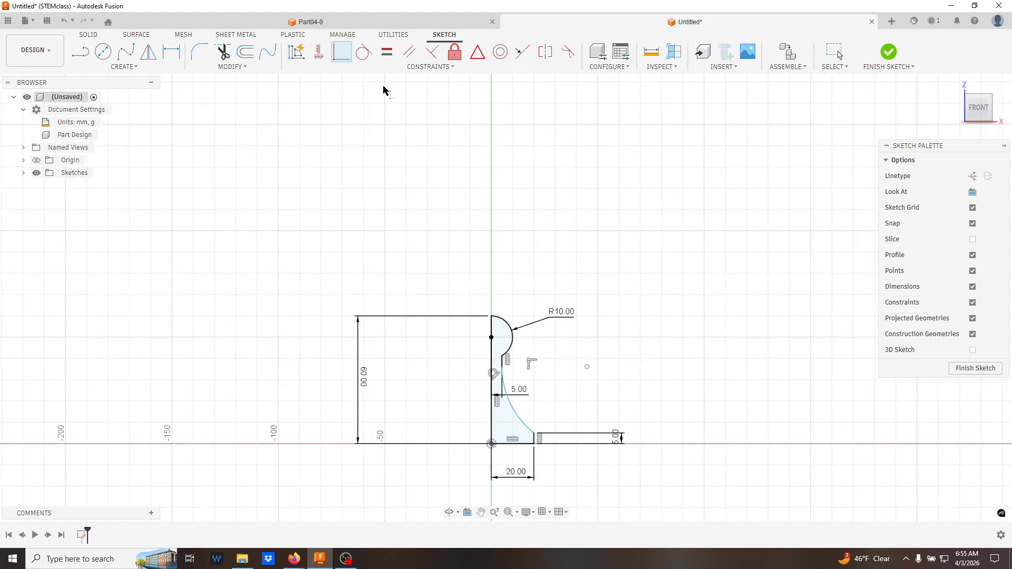
Check the flare radius on the Part 04 drawing in Firefox, and dimension the concave arc's radius as 25 mm in the Fusion sketch.
{"action": "scroll", "coordinate": [485, 354], "scroll_direction": "up", "scroll_amount": 3}
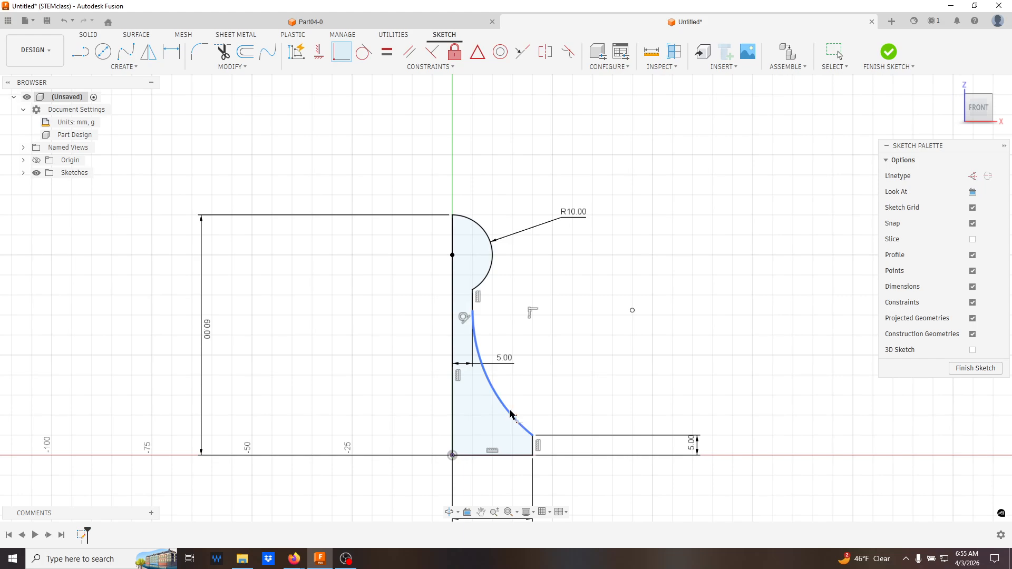
{"action": "scroll", "coordinate": [510, 411], "scroll_direction": "down", "scroll_amount": 1}
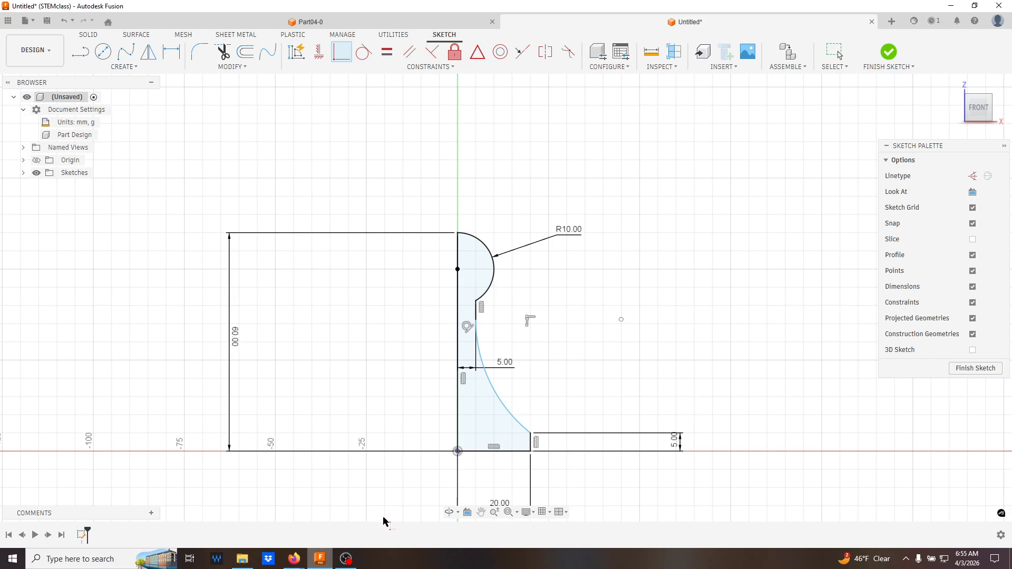
{"action": "mouse_move", "coordinate": [294, 558]}
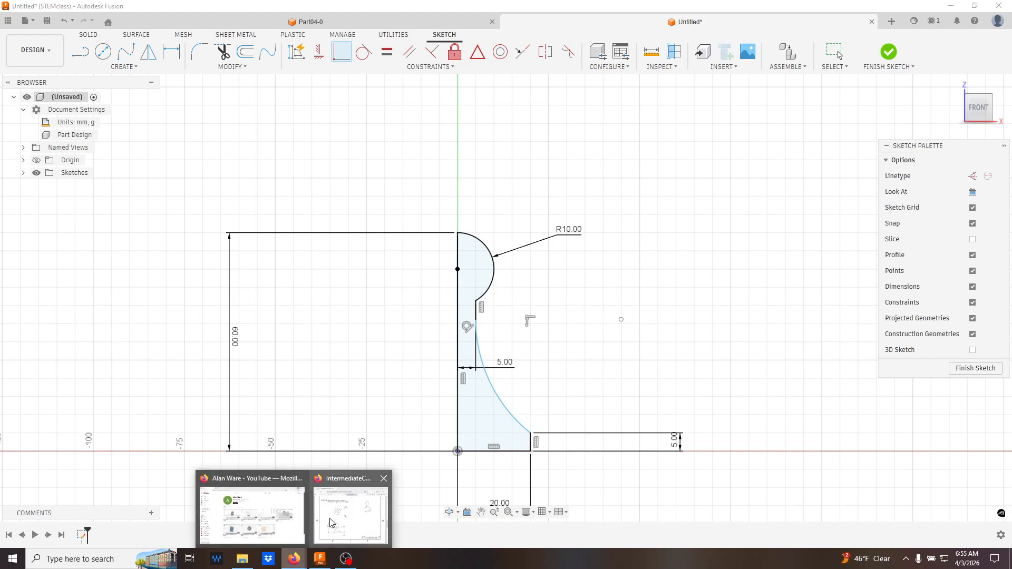
{"action": "left_click", "coordinate": [331, 522]}
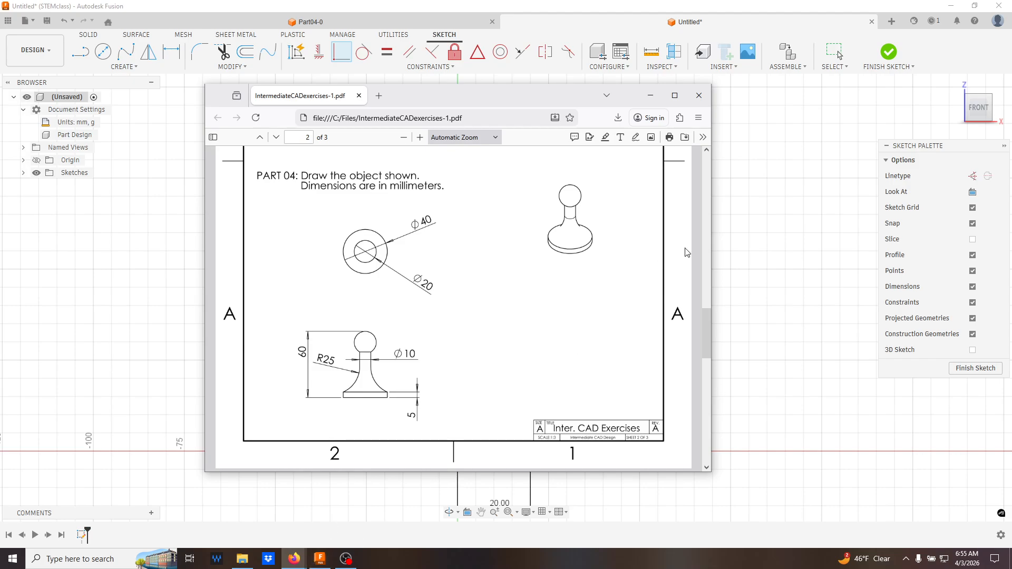
{"action": "left_click", "coordinate": [745, 223]}
{"action": "left_click", "coordinate": [172, 52]}
{"action": "left_click", "coordinate": [504, 410]}
{"action": "left_click", "coordinate": [621, 319]}
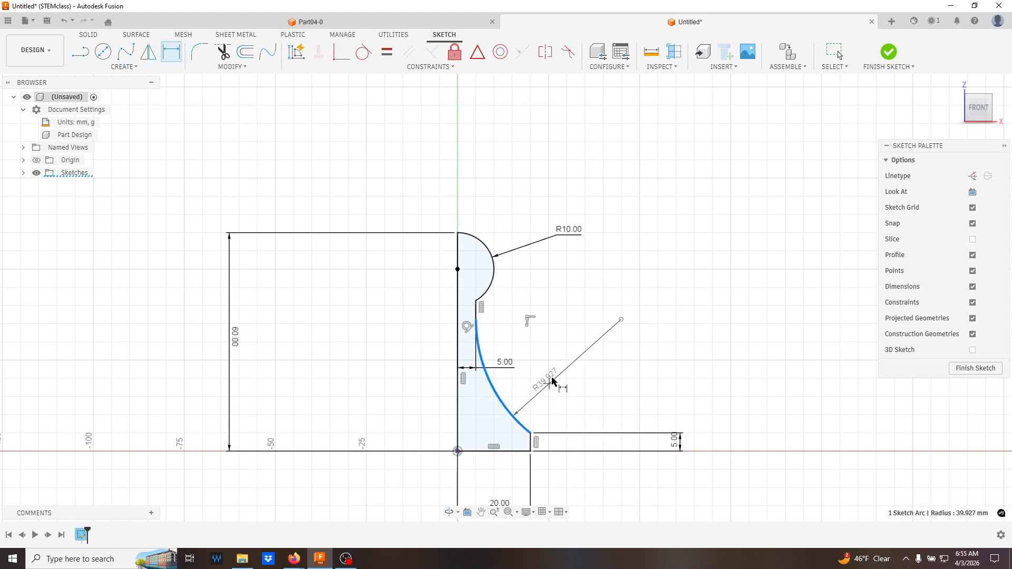
{"action": "left_click", "coordinate": [552, 376]}
{"action": "type", "text": "25"}
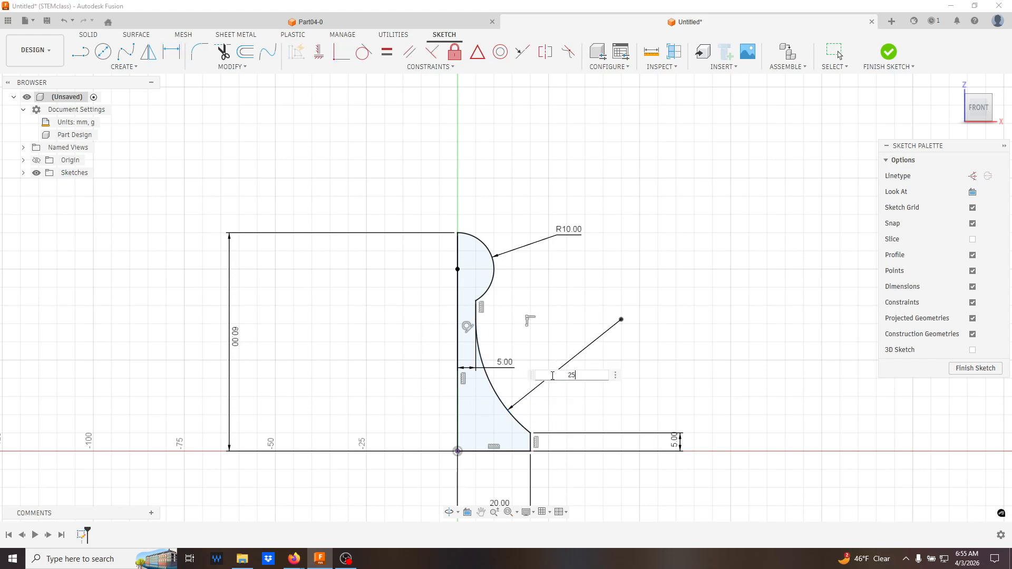
{"action": "key", "text": "Return"}
Finish the sketch, and select Sketch1 inside the expanded Sketches folder.
{"action": "left_click", "coordinate": [974, 368]}
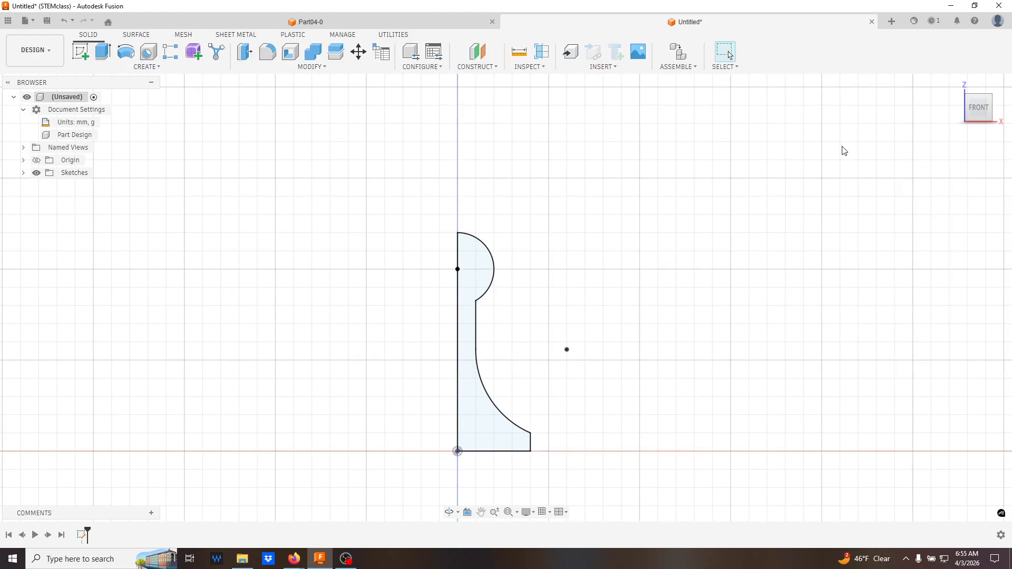
{"action": "left_click", "coordinate": [955, 84]}
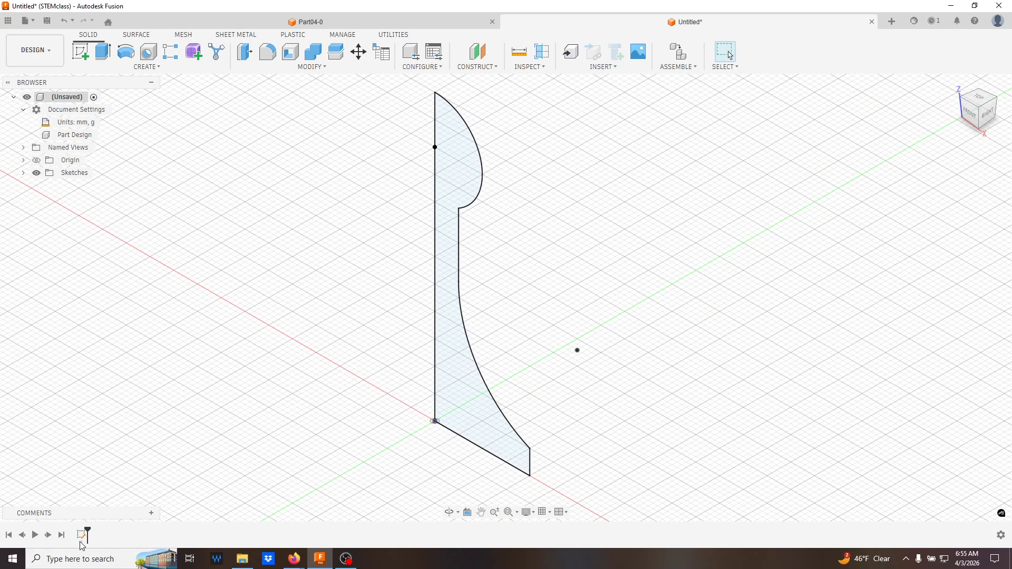
{"action": "left_click", "coordinate": [23, 173]}
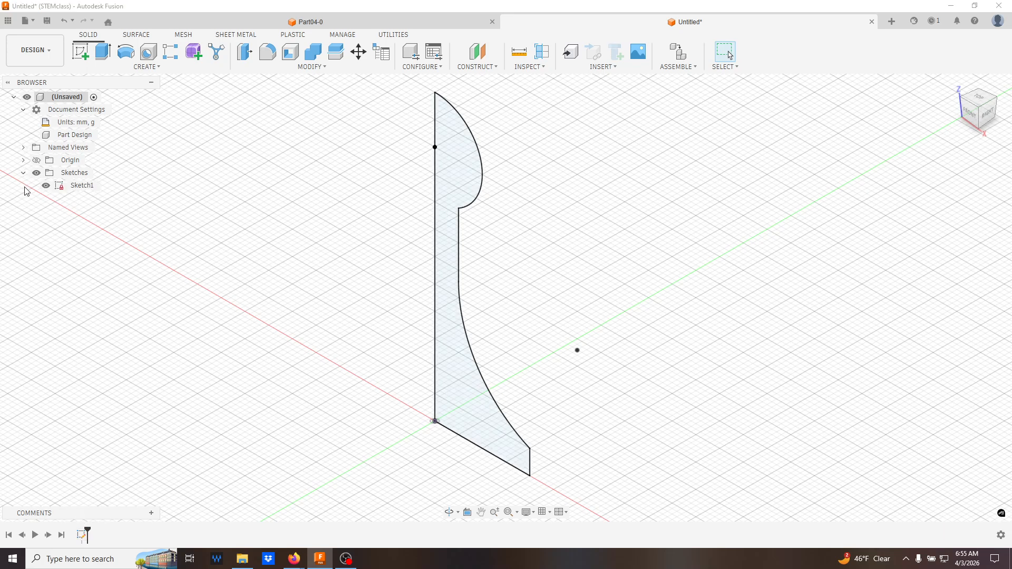
{"action": "left_click", "coordinate": [76, 185]}
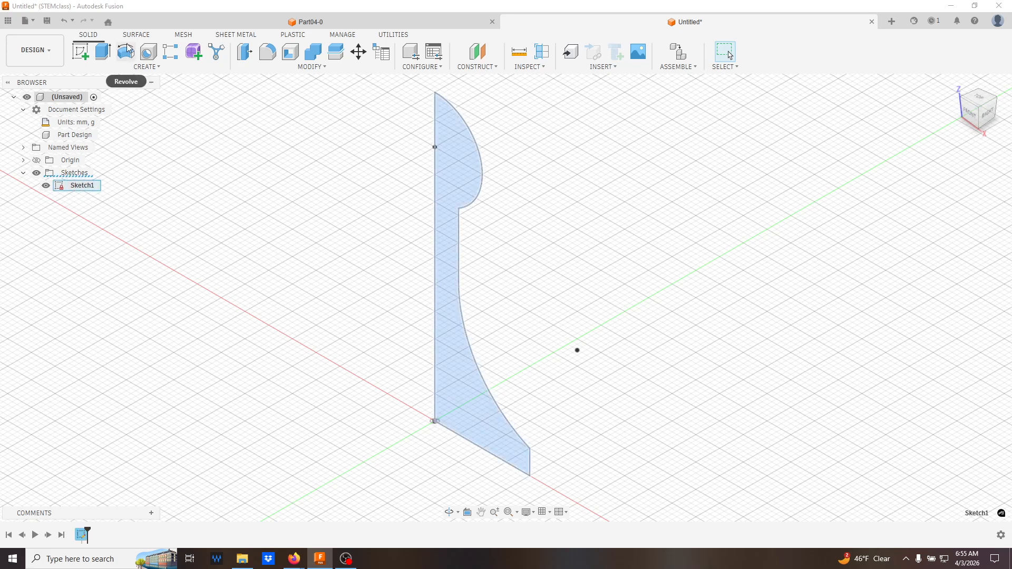
Start a Revolve with the closed half-profile as its profile and get ready to choose the axis.
{"action": "left_click", "coordinate": [146, 66]}
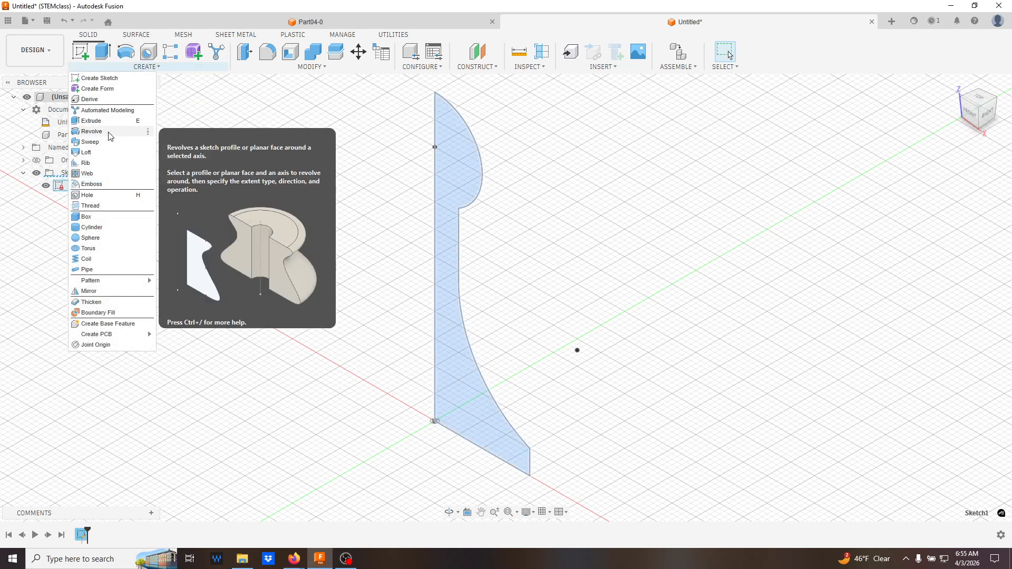
{"action": "left_click", "coordinate": [92, 132]}
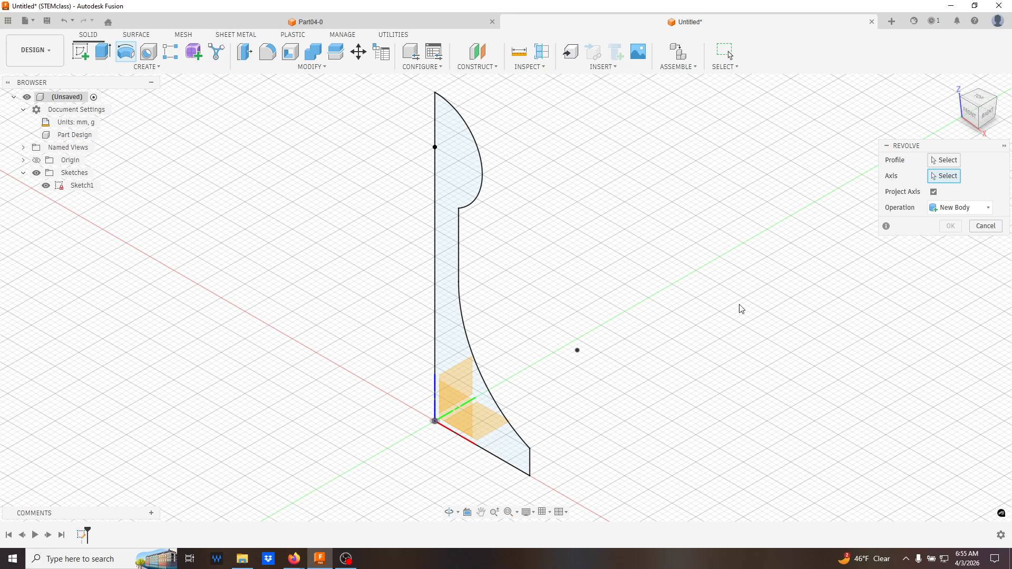
{"action": "left_click", "coordinate": [945, 161]}
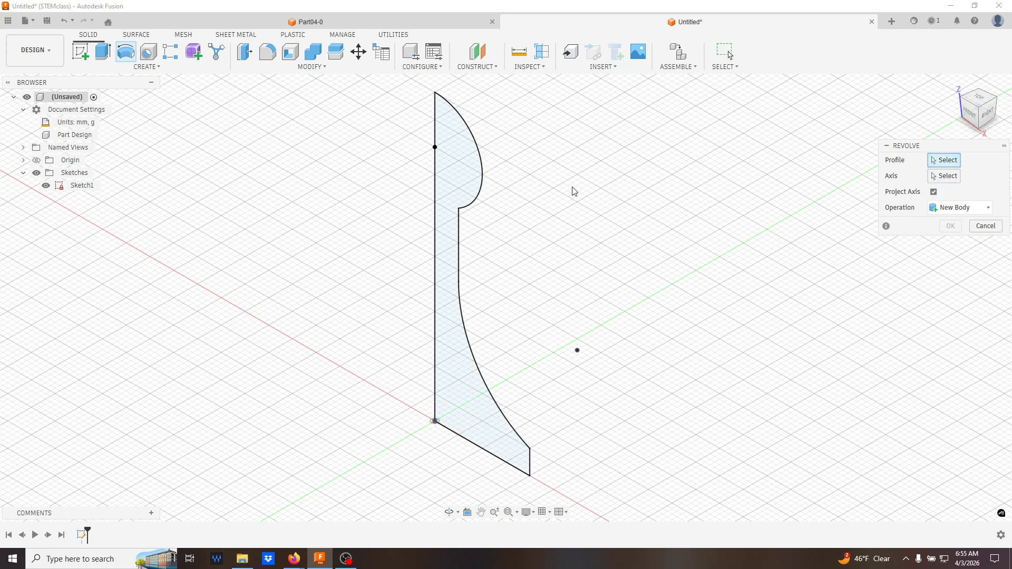
{"action": "left_click", "coordinate": [442, 187]}
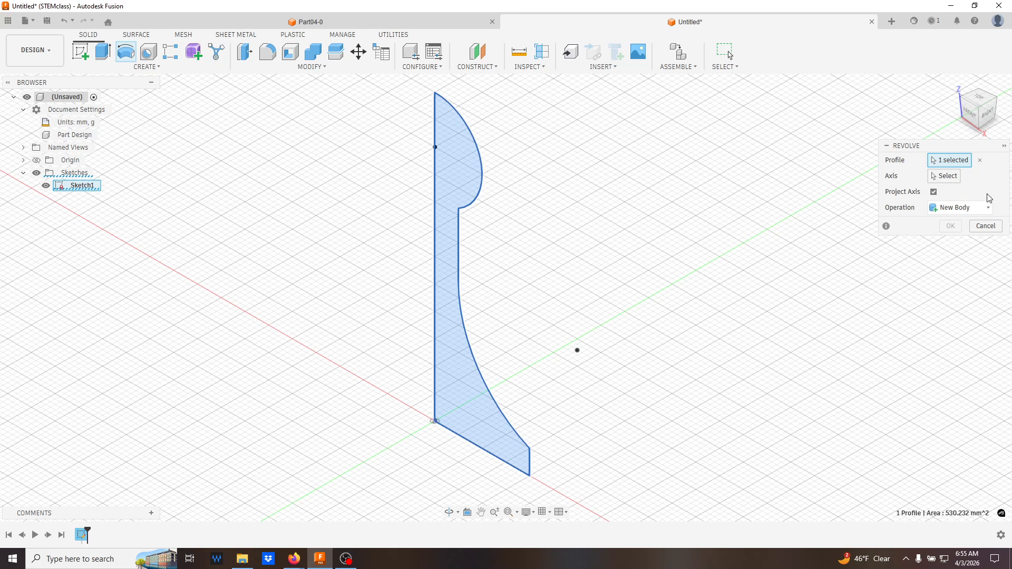
{"action": "left_click", "coordinate": [943, 177]}
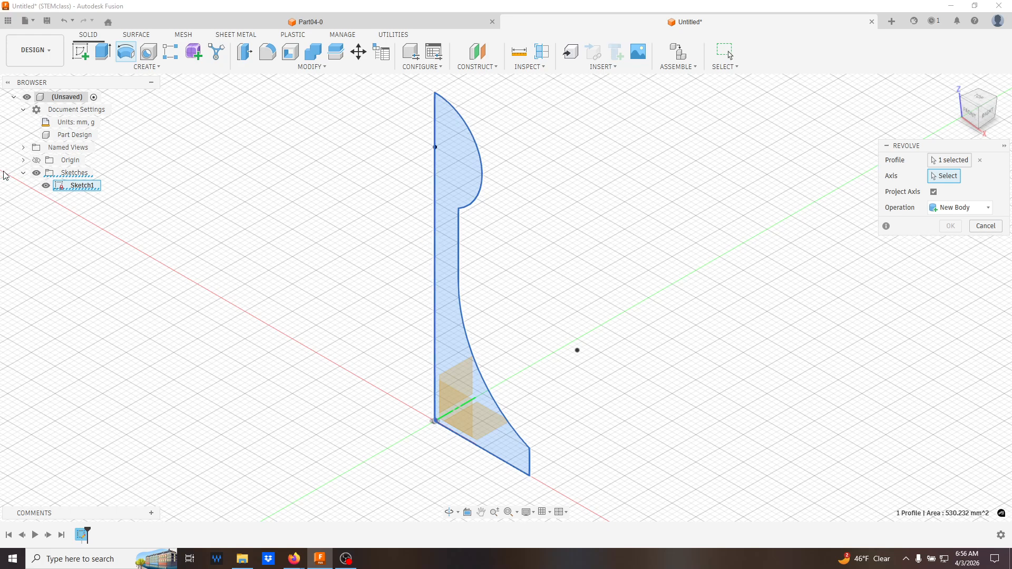
Show the origin geometry with the sketch hidden to look for the vertical axis, and restore both visibilities.
{"action": "left_click", "coordinate": [23, 160]}
{"action": "left_click", "coordinate": [36, 160]}
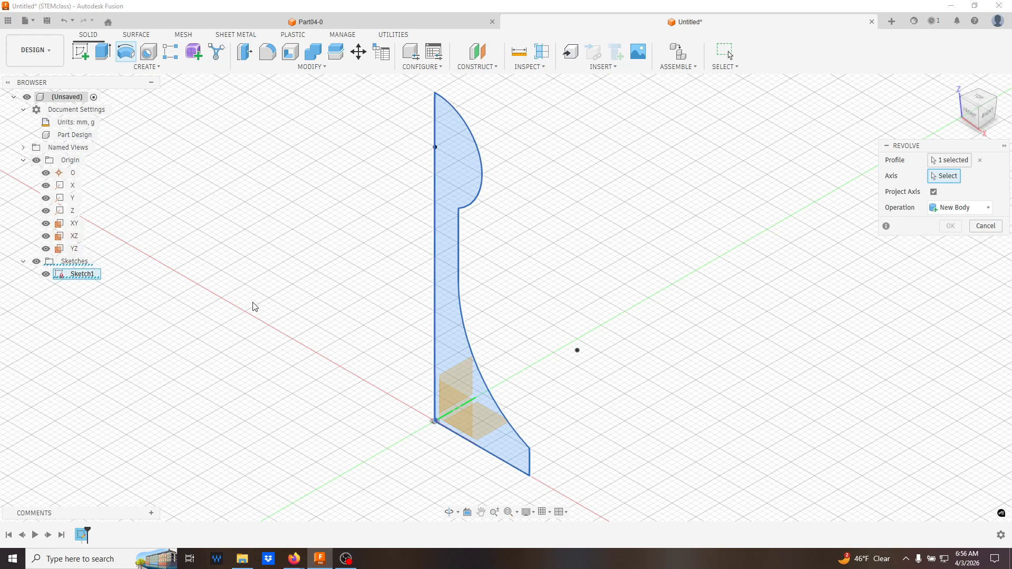
{"action": "left_click", "coordinate": [37, 262]}
{"action": "scroll", "coordinate": [452, 422], "scroll_direction": "up", "scroll_amount": 5}
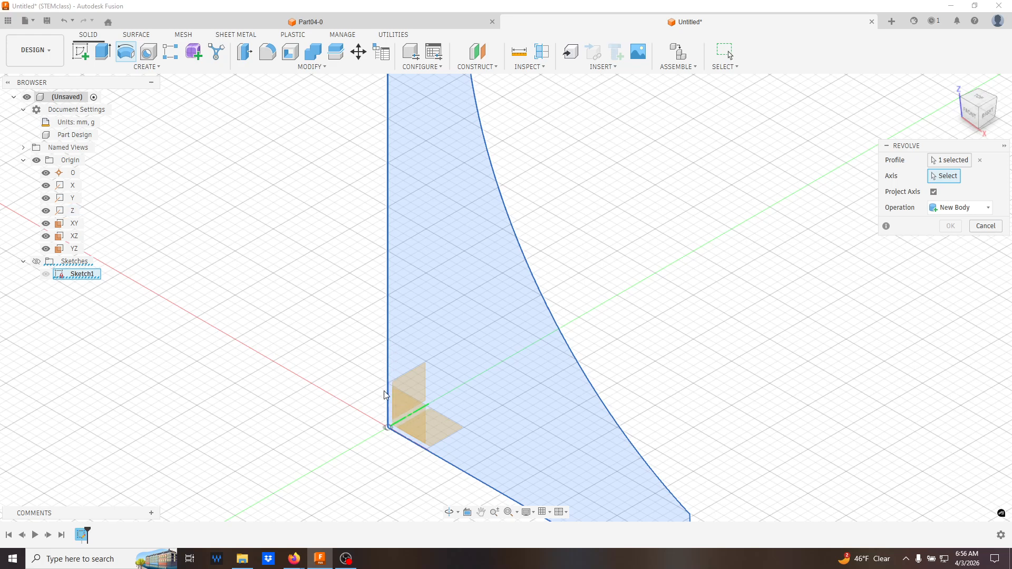
{"action": "left_click", "coordinate": [36, 160]}
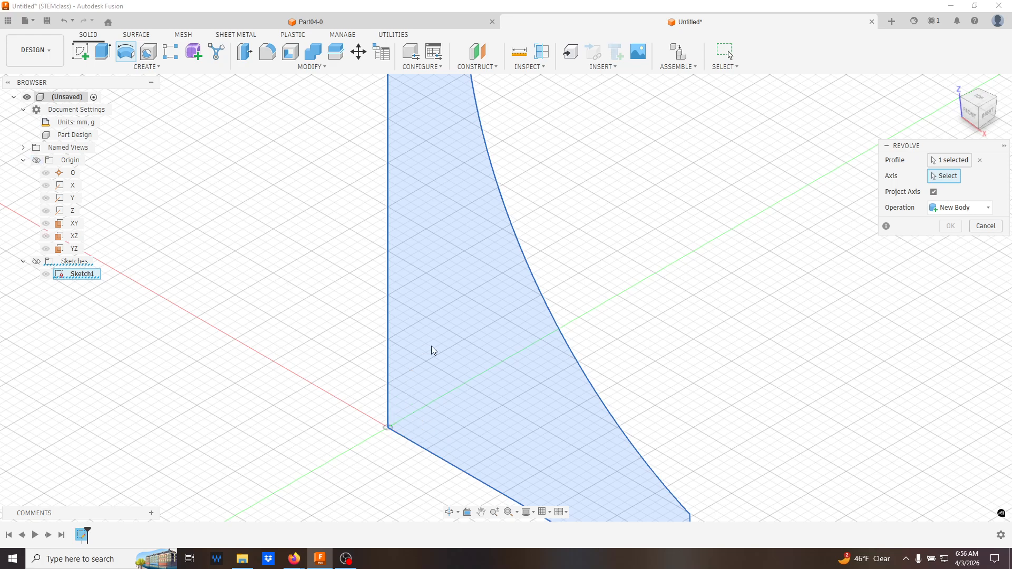
{"action": "scroll", "coordinate": [429, 348], "scroll_direction": "down", "scroll_amount": 5}
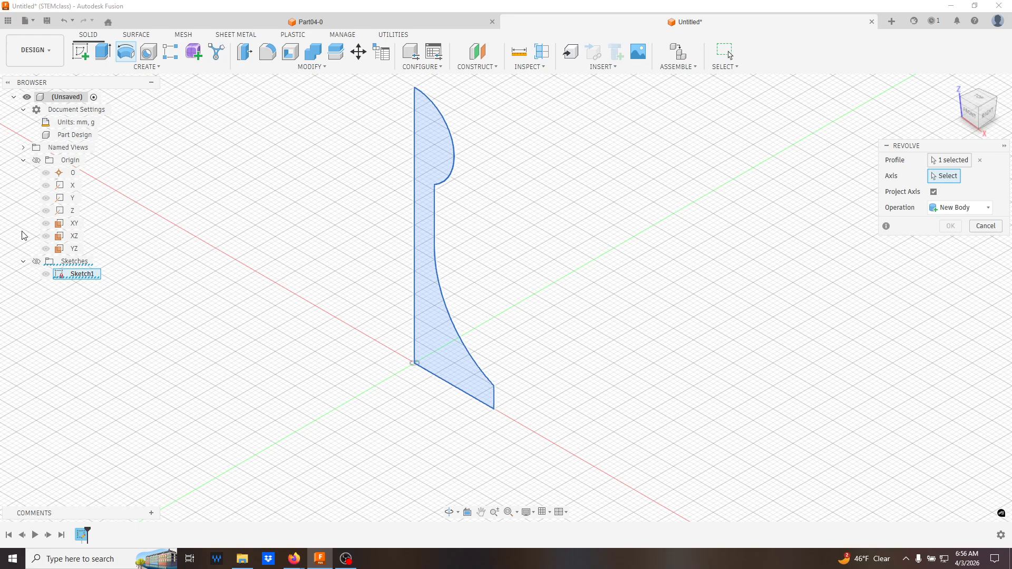
{"action": "left_click", "coordinate": [36, 262]}
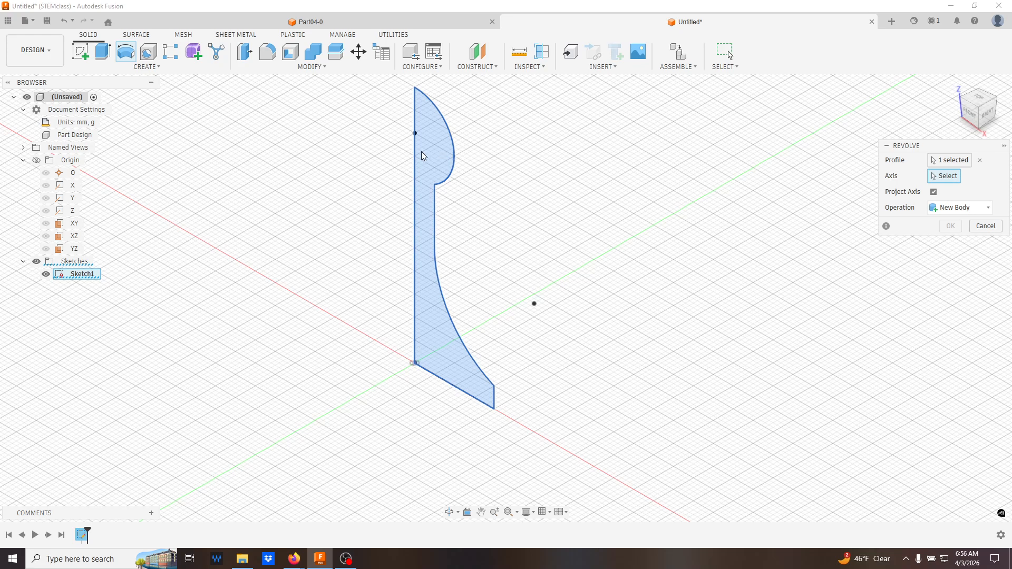
Revolve the profile fully around its long vertical edge as a new body.
{"action": "left_click", "coordinate": [416, 168]}
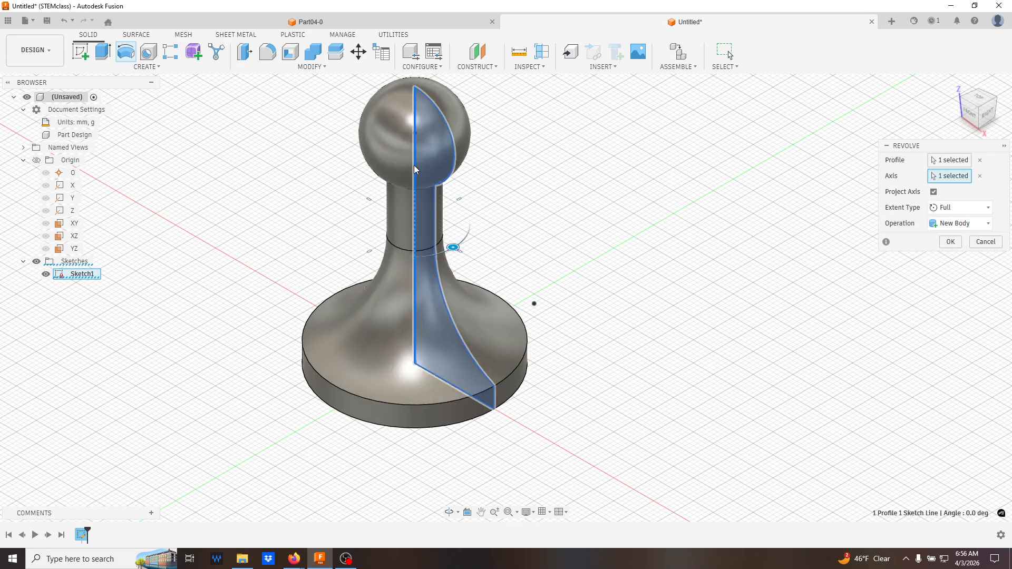
{"action": "left_click", "coordinate": [951, 244]}
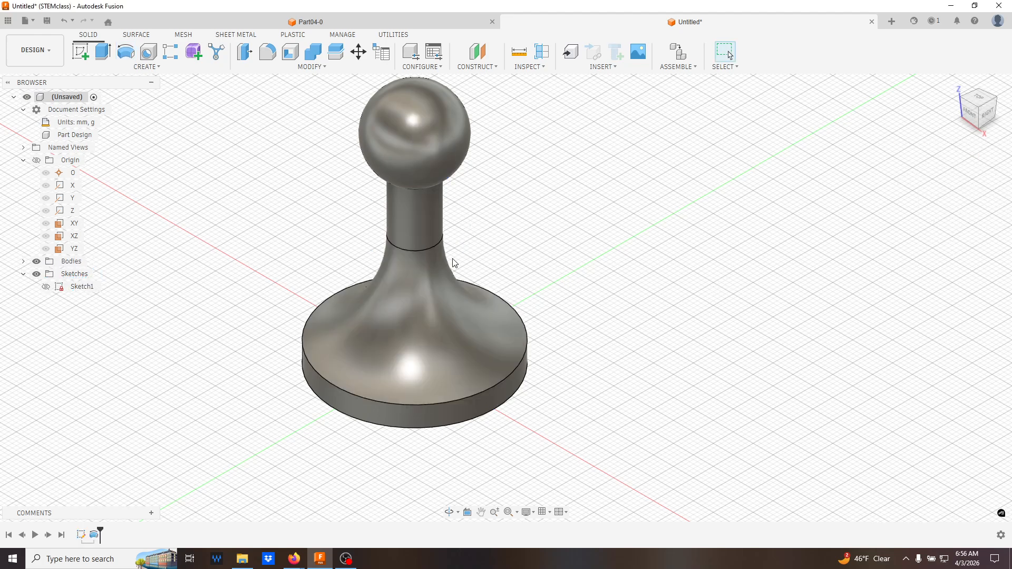
Save the design as Part04-1 in the ScreenCaptures 04-02 folder.
{"action": "left_click", "coordinate": [27, 21]}
{"action": "left_click", "coordinate": [38, 89]}
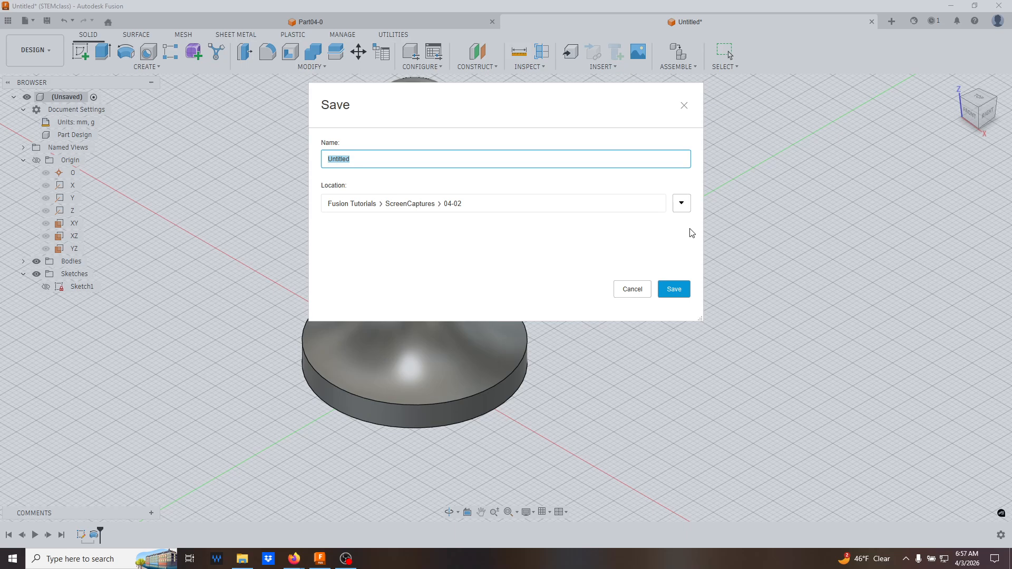
{"action": "left_click", "coordinate": [364, 162]}
{"action": "double_click", "coordinate": [363, 160]}
{"action": "type", "text": "PAr"}
{"action": "left_click", "coordinate": [674, 289]}
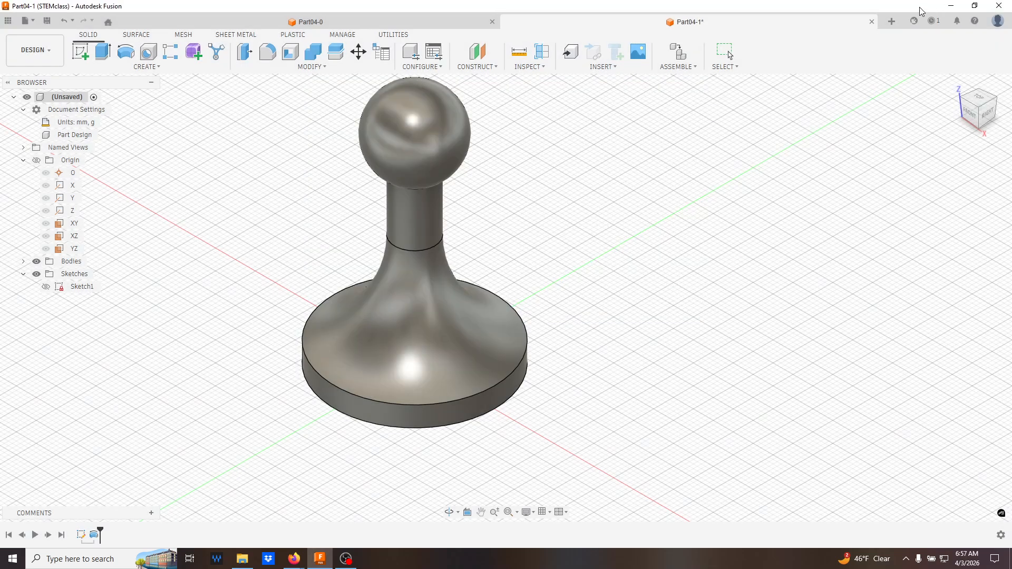
Create a new part design with millimeter and gram units.
{"action": "left_click", "coordinate": [892, 21]}
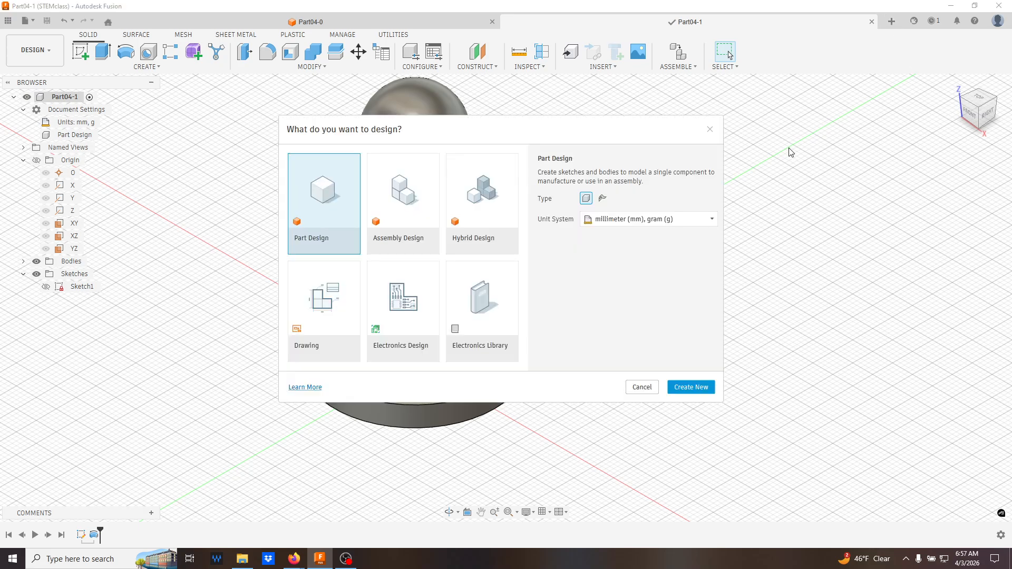
{"action": "left_click", "coordinate": [691, 387]}
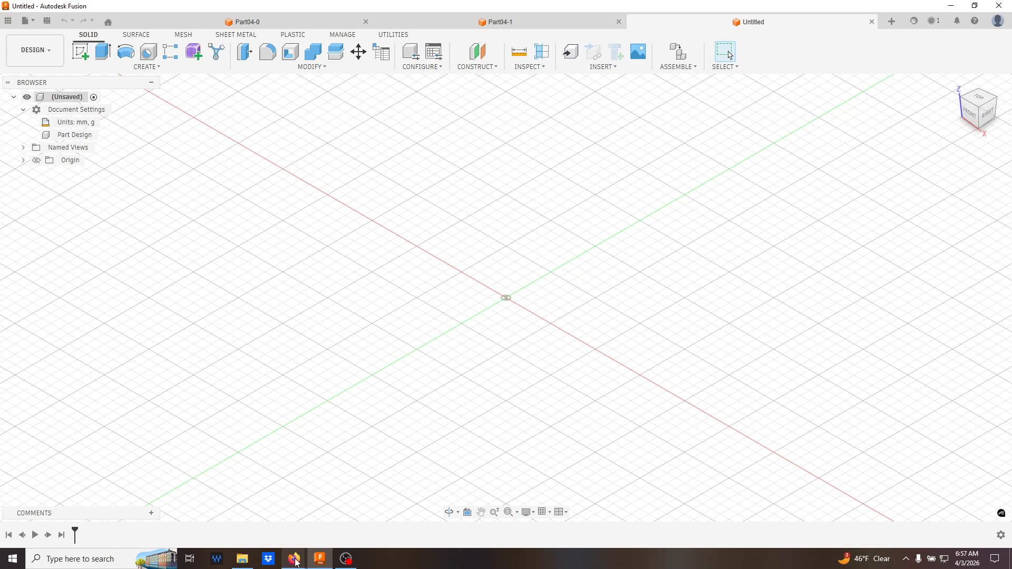
Examine the views and dimensions on the Part 04 drawing in Firefox, and return to the empty Fusion design.
{"action": "mouse_move", "coordinate": [297, 562]}
{"action": "mouse_move", "coordinate": [345, 529]}
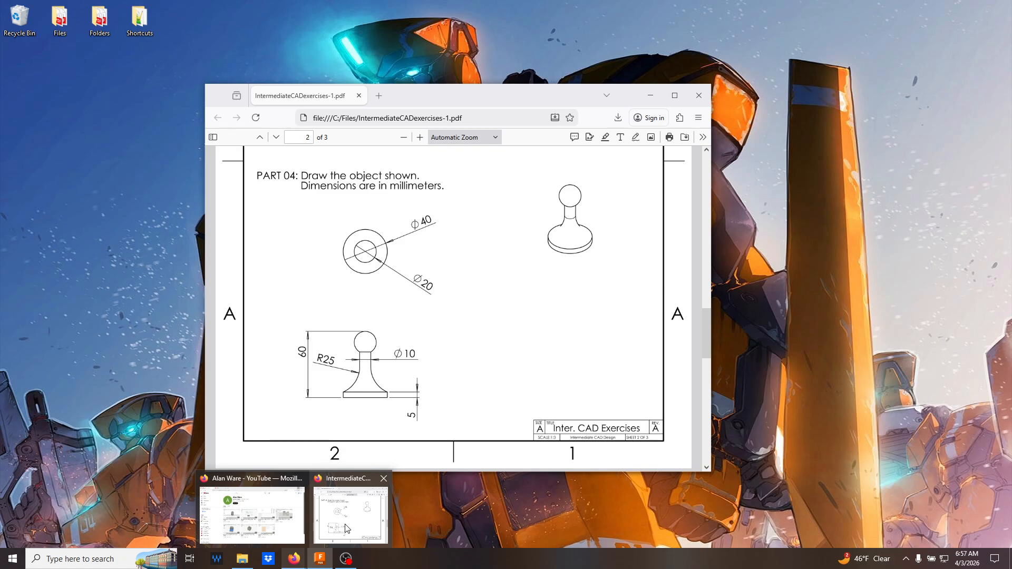
{"action": "left_click", "coordinate": [358, 486]}
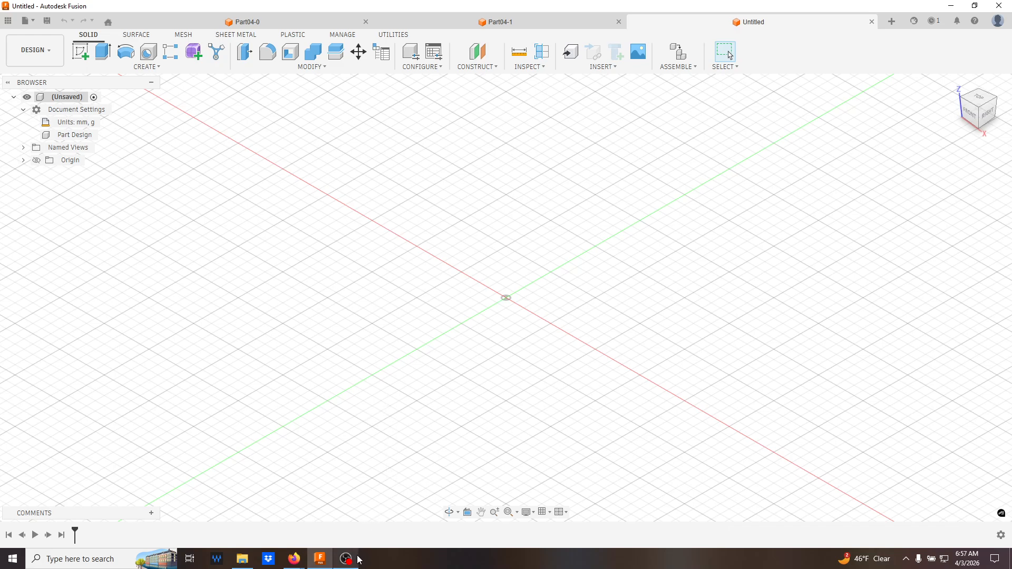
{"action": "mouse_move", "coordinate": [359, 564]}
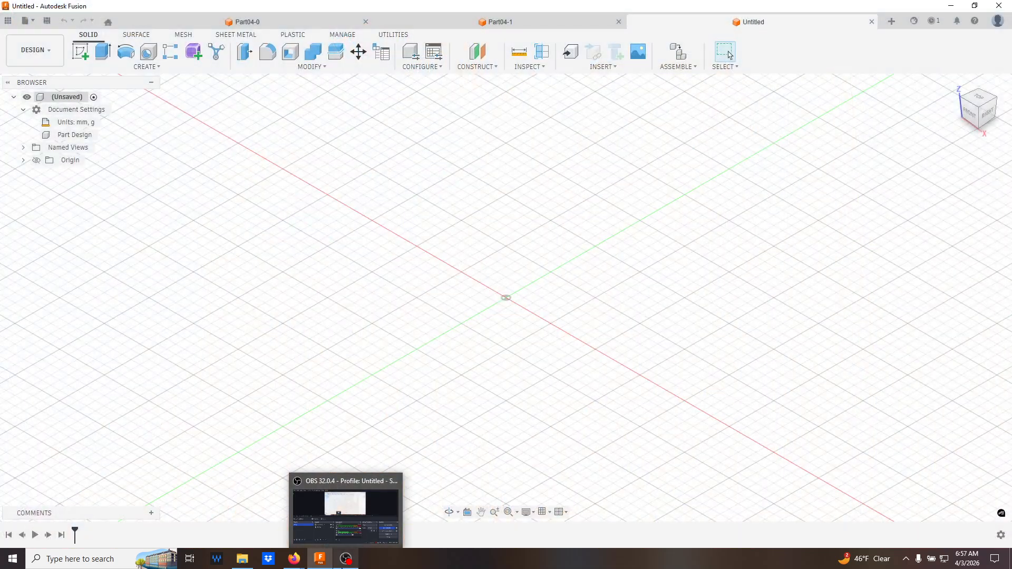
{"action": "mouse_move", "coordinate": [294, 560]}
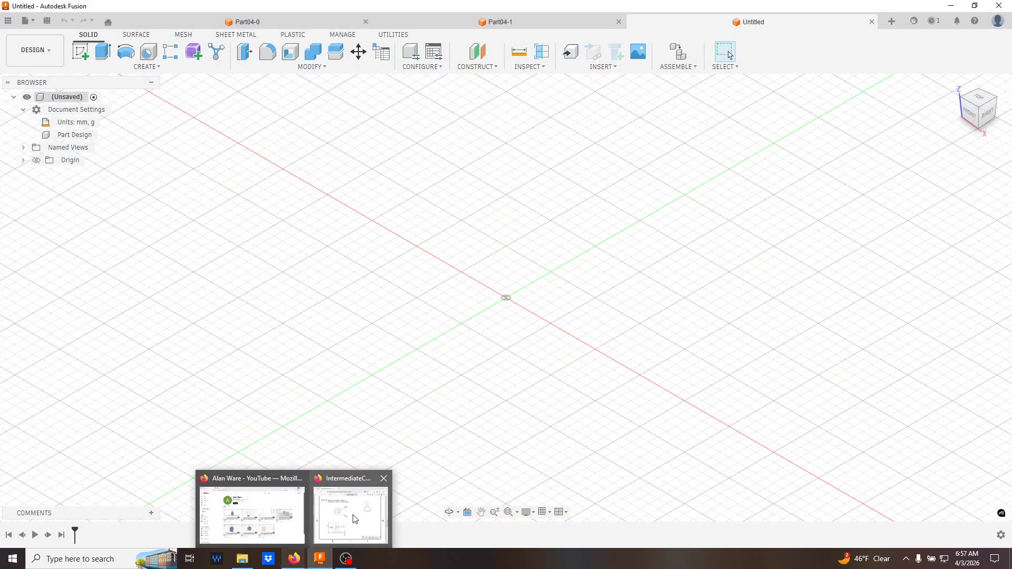
{"action": "left_click", "coordinate": [358, 520]}
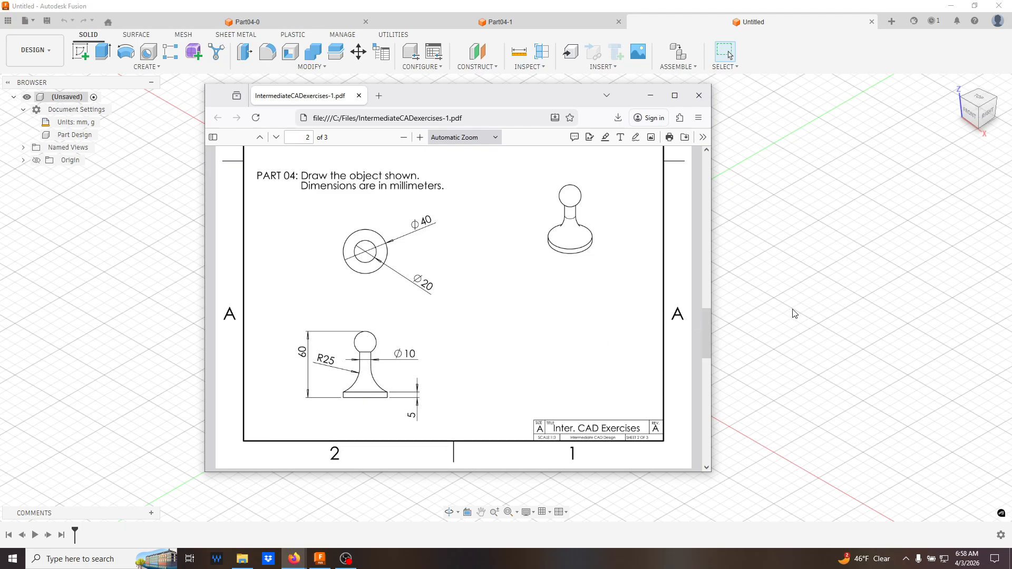
{"action": "left_click", "coordinate": [831, 306]}
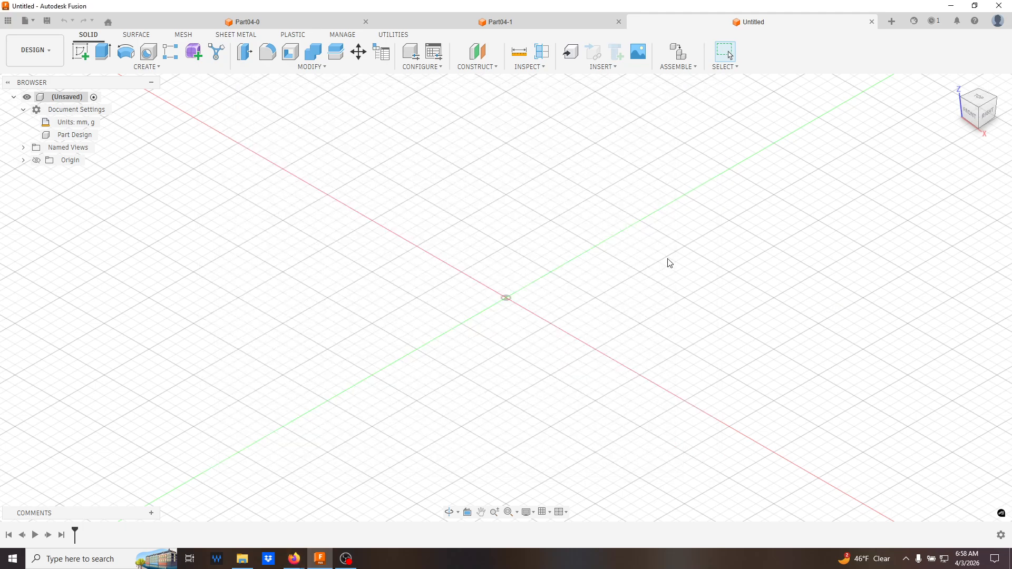
Start a sketch on the front plane and draw an open L-shaped outline: left side, base, short right side, sloped line, and upper stem line.
{"action": "left_click", "coordinate": [80, 51]}
{"action": "left_click", "coordinate": [529, 293]}
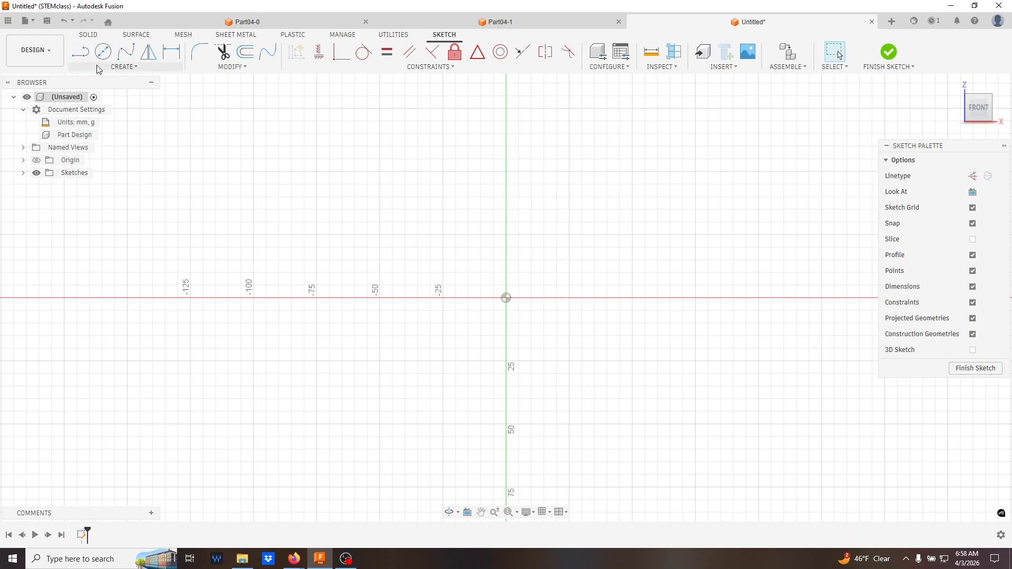
{"action": "left_click", "coordinate": [80, 51]}
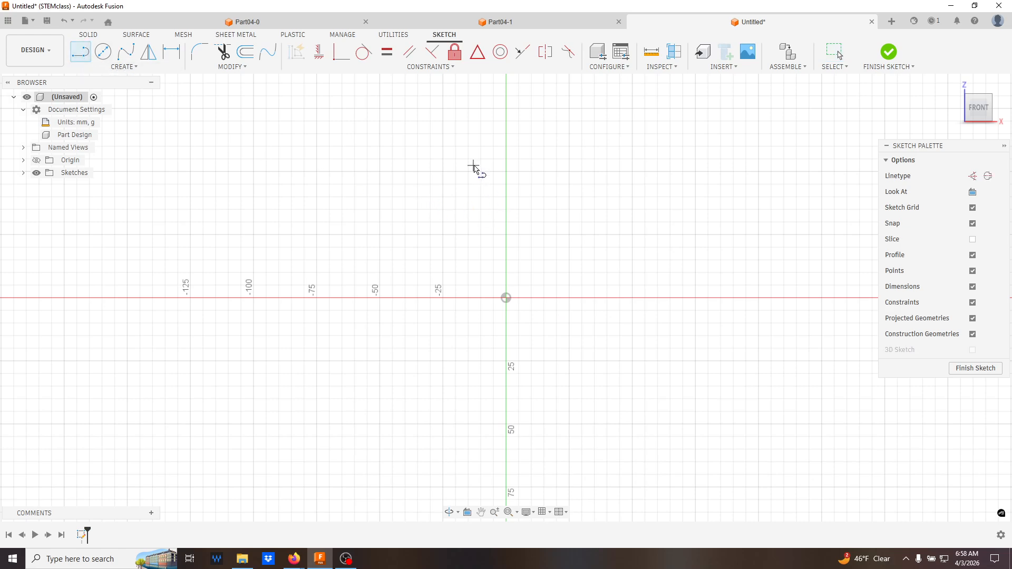
{"action": "left_click", "coordinate": [481, 146]}
{"action": "left_click", "coordinate": [481, 339]}
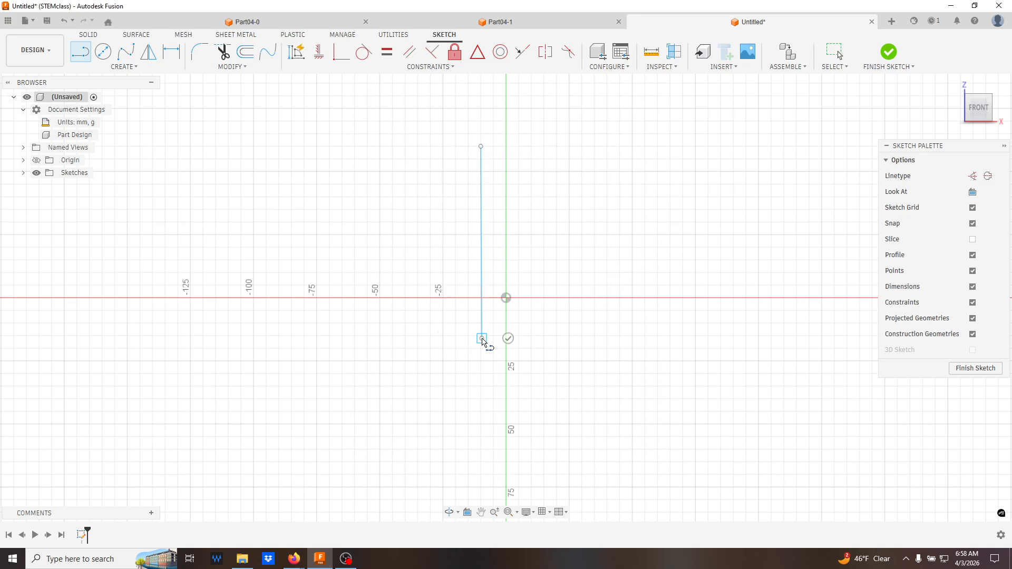
{"action": "left_click", "coordinate": [665, 340]}
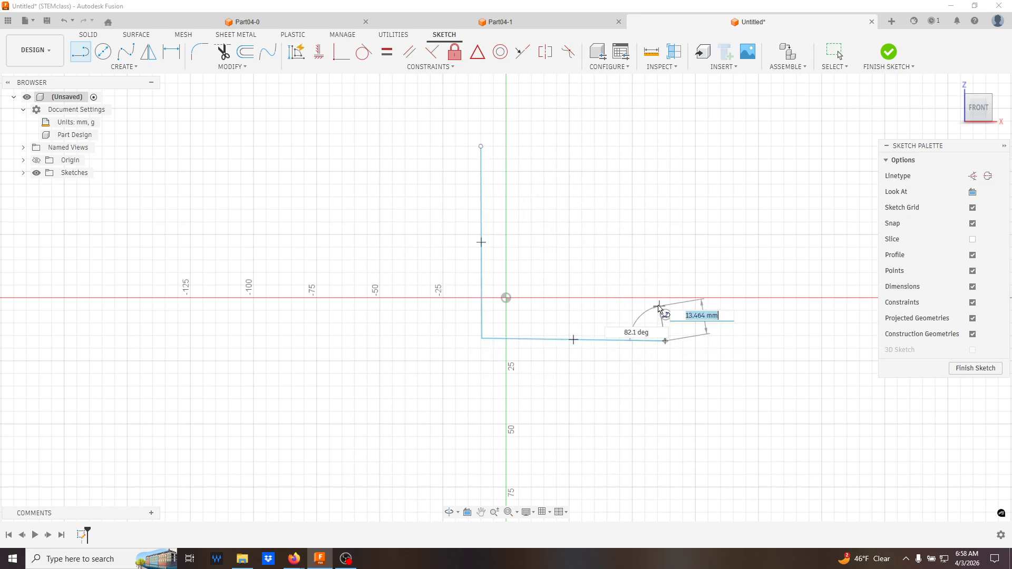
{"action": "left_click", "coordinate": [662, 278]}
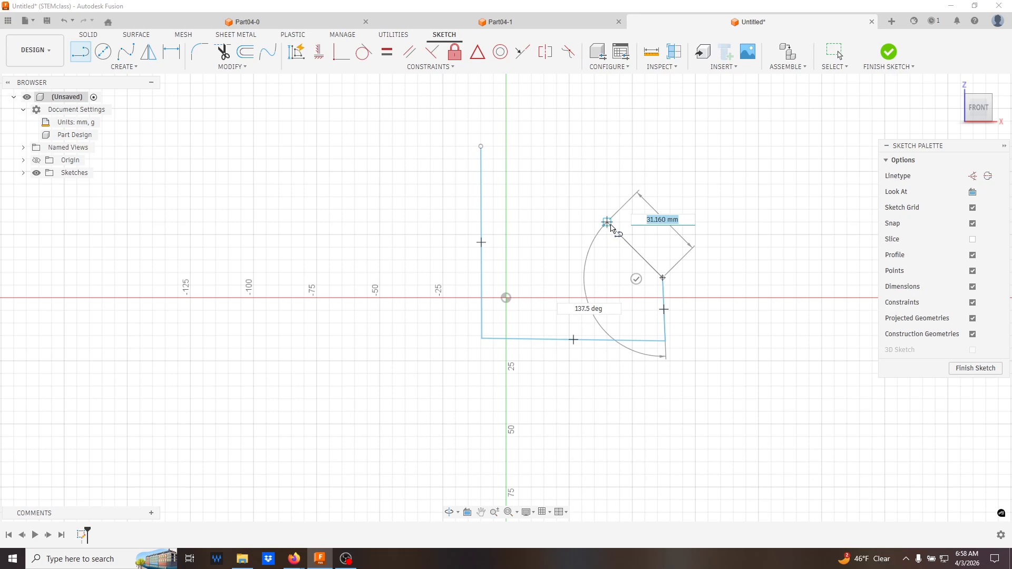
{"action": "left_click", "coordinate": [557, 230]}
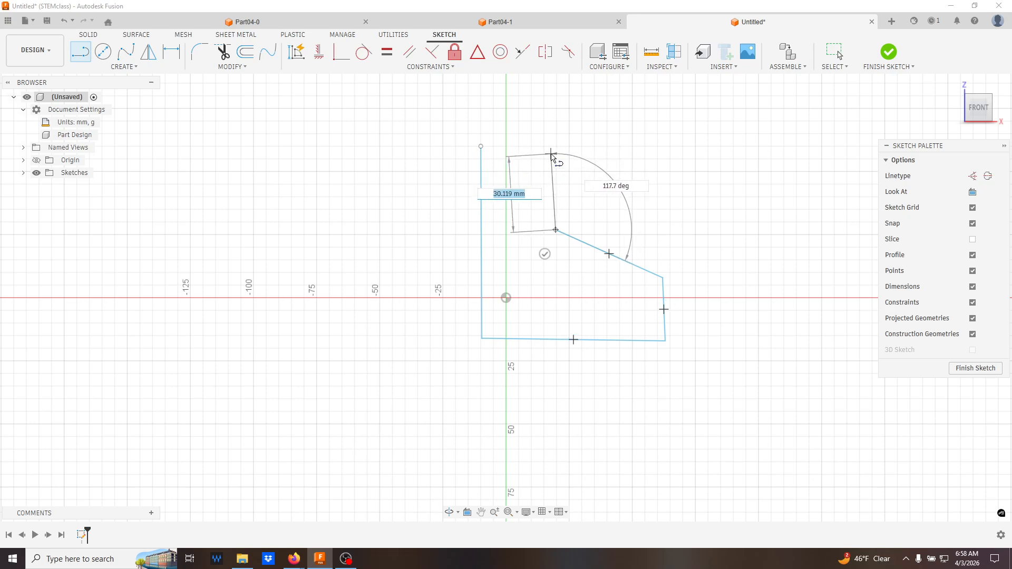
{"action": "double_click", "coordinate": [556, 155]}
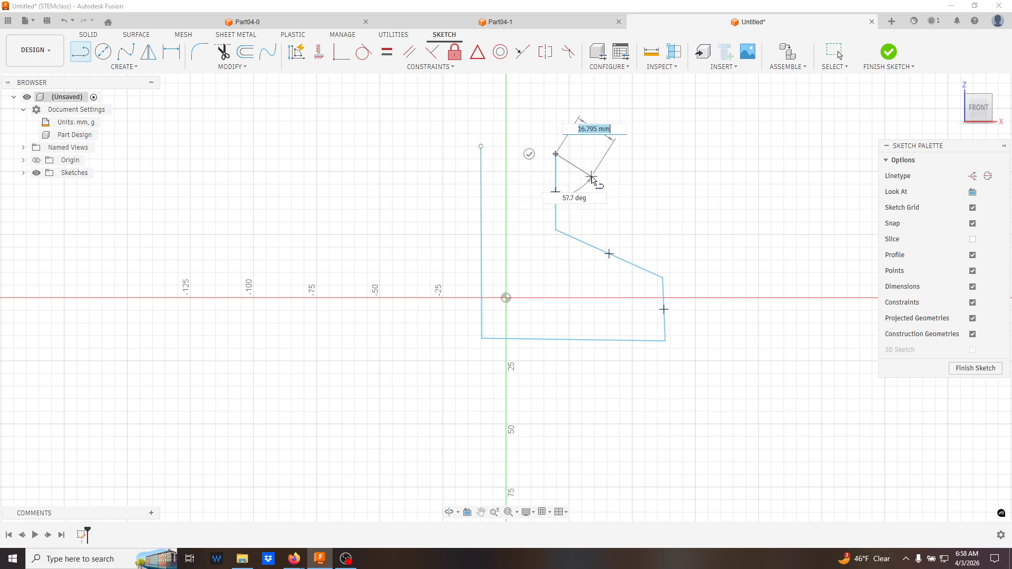
{"action": "key", "text": "Escape"}
Replace the sloped line with a three-point arc curving inward between the stem line and the short right side.
{"action": "left_click", "coordinate": [586, 253]}
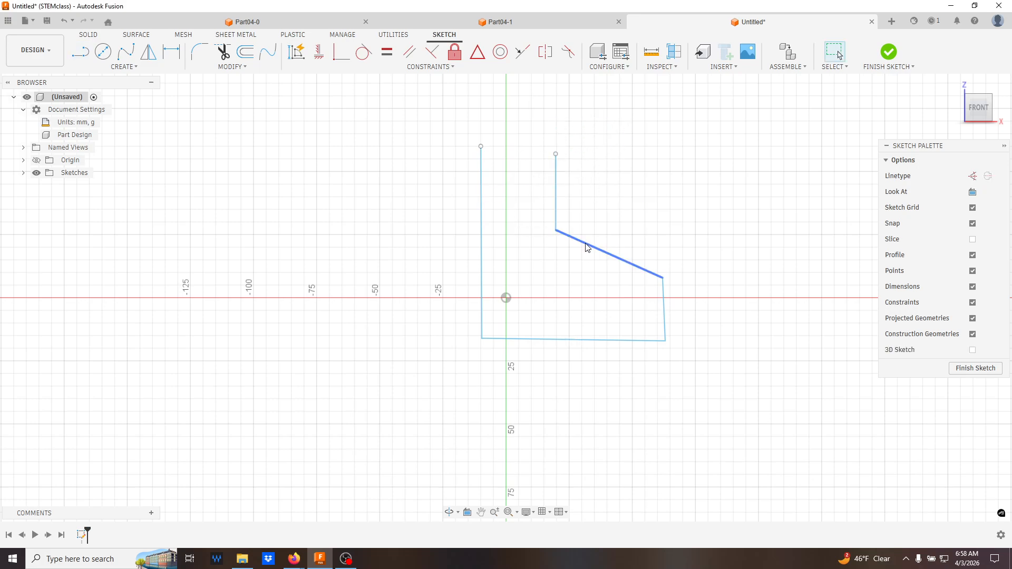
{"action": "key", "text": "Delete"}
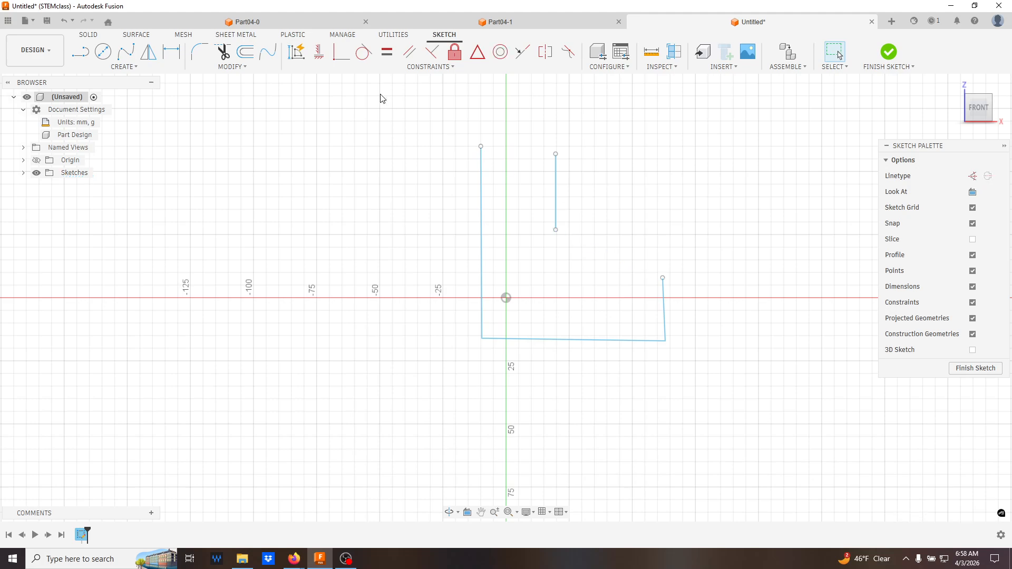
{"action": "left_click", "coordinate": [124, 66]}
{"action": "mouse_move", "coordinate": [104, 121]}
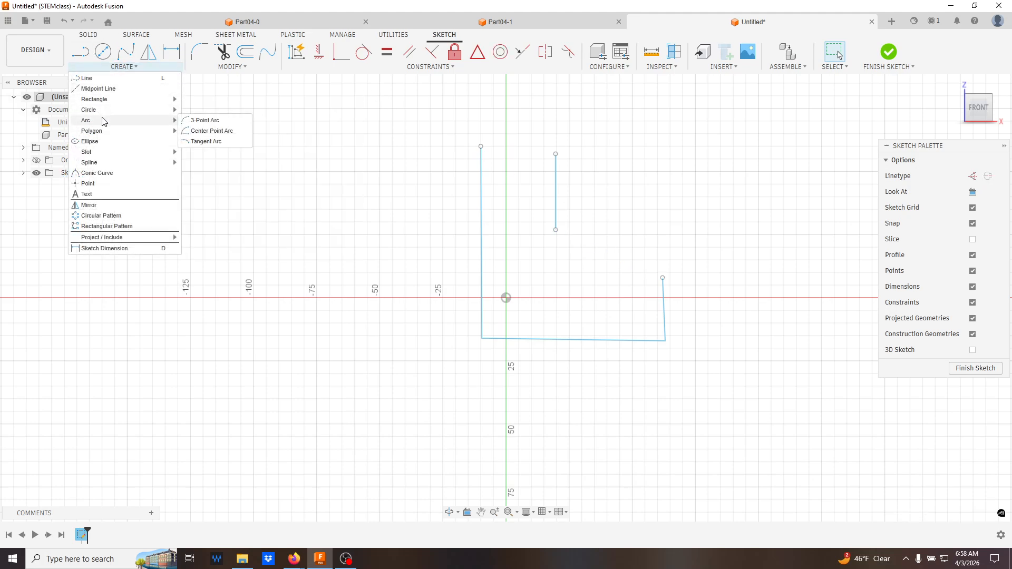
{"action": "left_click", "coordinate": [203, 117]}
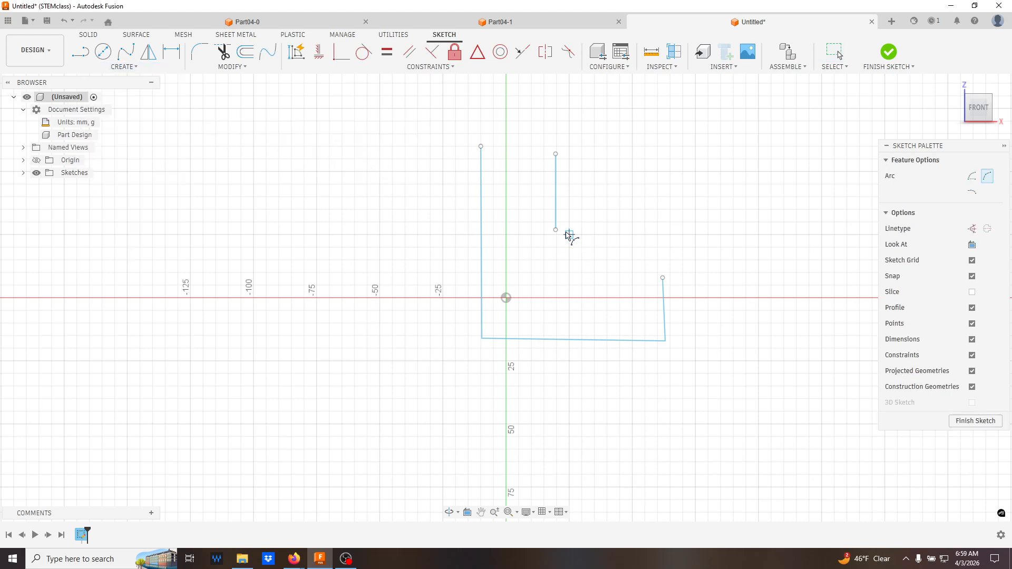
{"action": "left_click", "coordinate": [556, 229]}
{"action": "left_click", "coordinate": [663, 278]}
{"action": "left_click", "coordinate": [565, 253]}
Make the arc tangent to the stem line and close the outline with a line across the top.
{"action": "left_click", "coordinate": [565, 252]}
{"action": "left_click", "coordinate": [556, 208], "text": "shift"}
{"action": "left_click", "coordinate": [363, 58]}
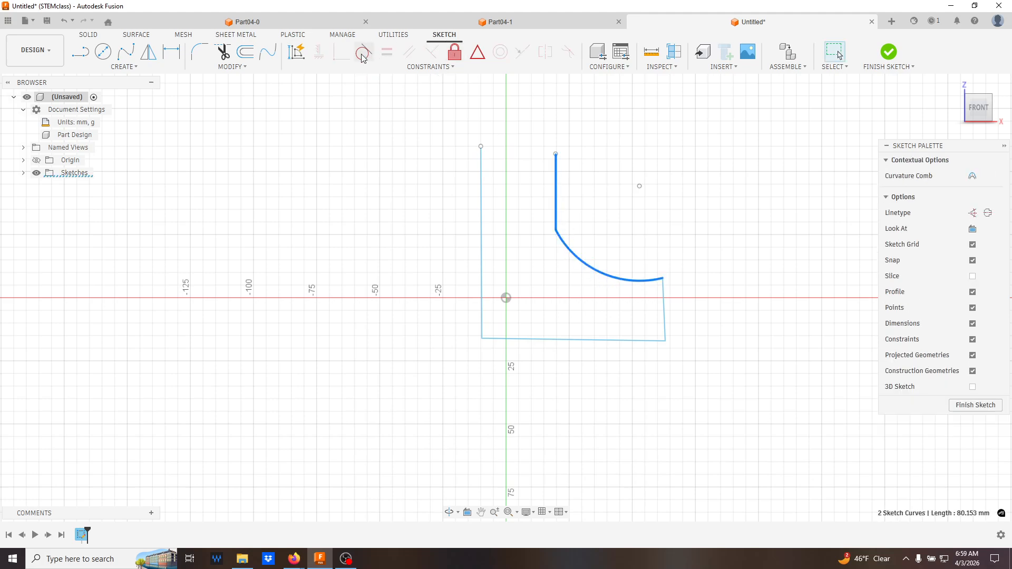
{"action": "key", "text": "l"}
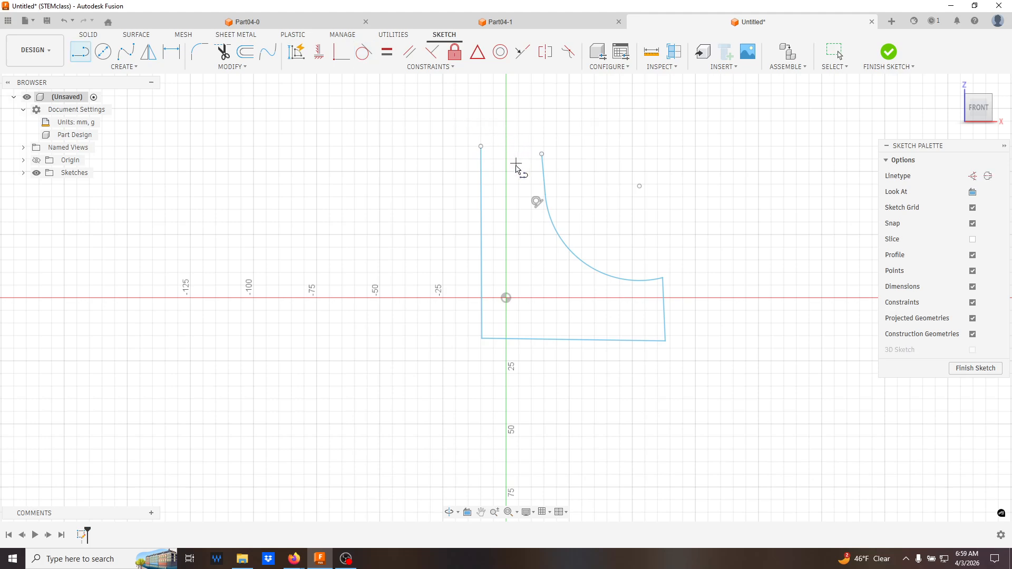
{"action": "left_click", "coordinate": [480, 146]}
{"action": "left_click", "coordinate": [542, 154]}
{"action": "key", "text": "Escape"}
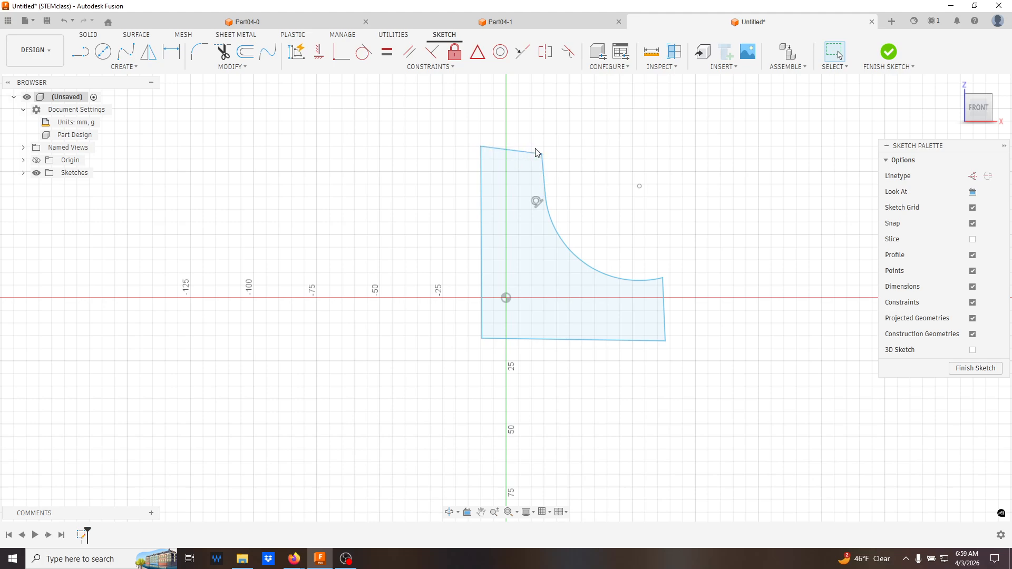
Constrain the top and base lines horizontal, and the long left side and short right side vertical.
{"action": "left_click", "coordinate": [506, 149]}
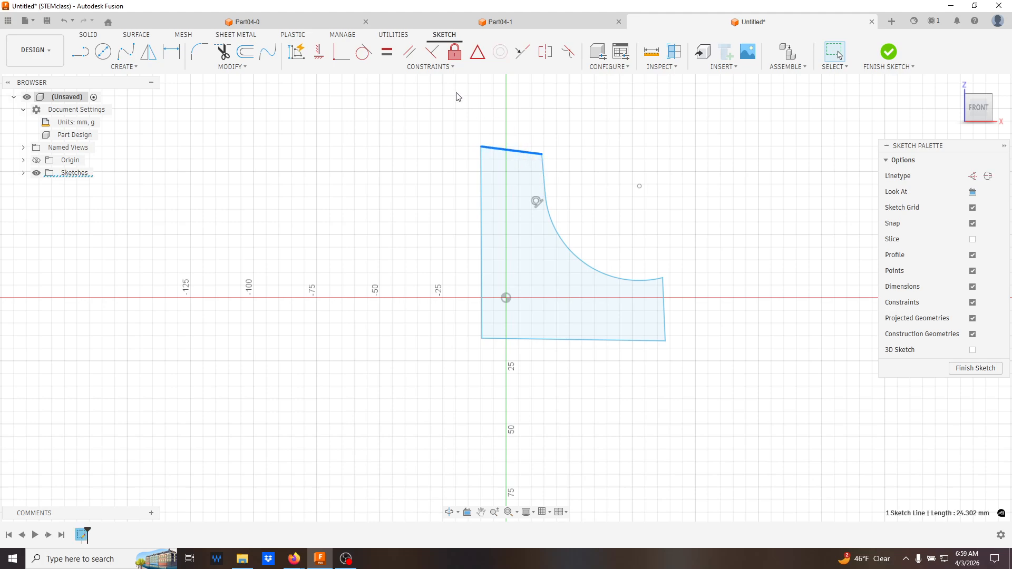
{"action": "left_click", "coordinate": [319, 53]}
{"action": "left_click", "coordinate": [320, 58]}
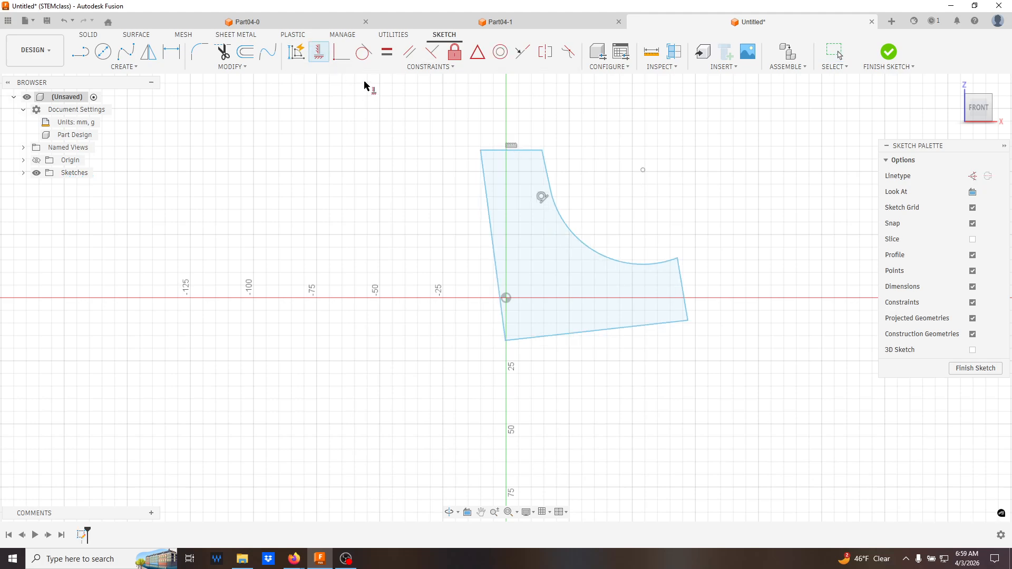
{"action": "key", "text": "Escape"}
{"action": "left_click", "coordinate": [319, 58]}
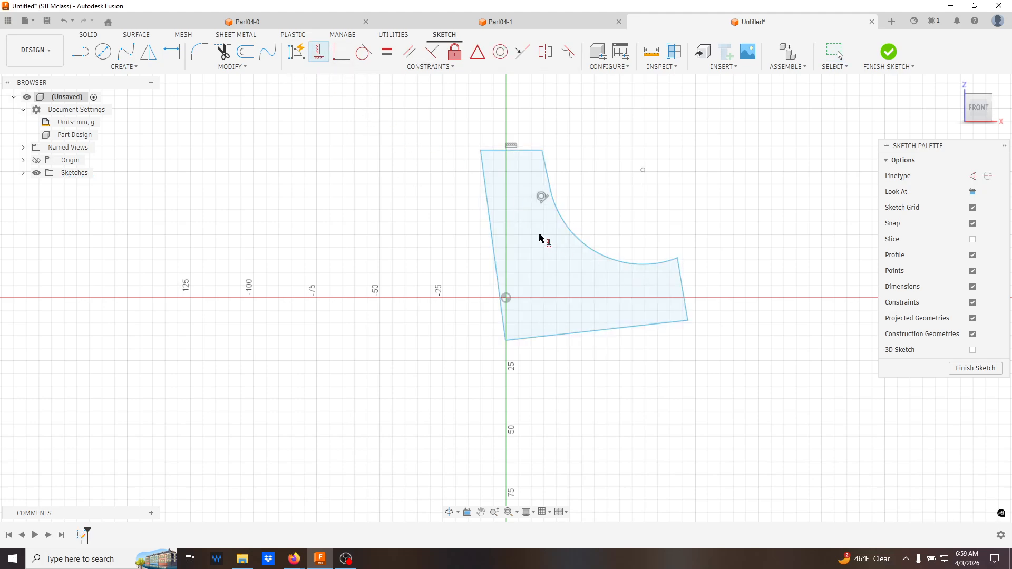
{"action": "left_click", "coordinate": [492, 240]}
{"action": "left_click", "coordinate": [556, 339]}
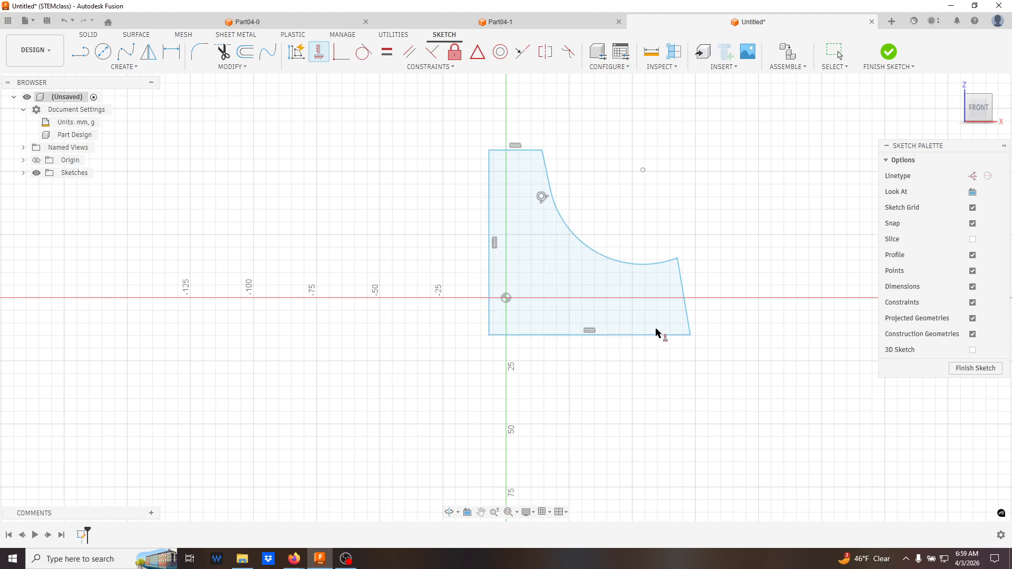
{"action": "left_click", "coordinate": [686, 306]}
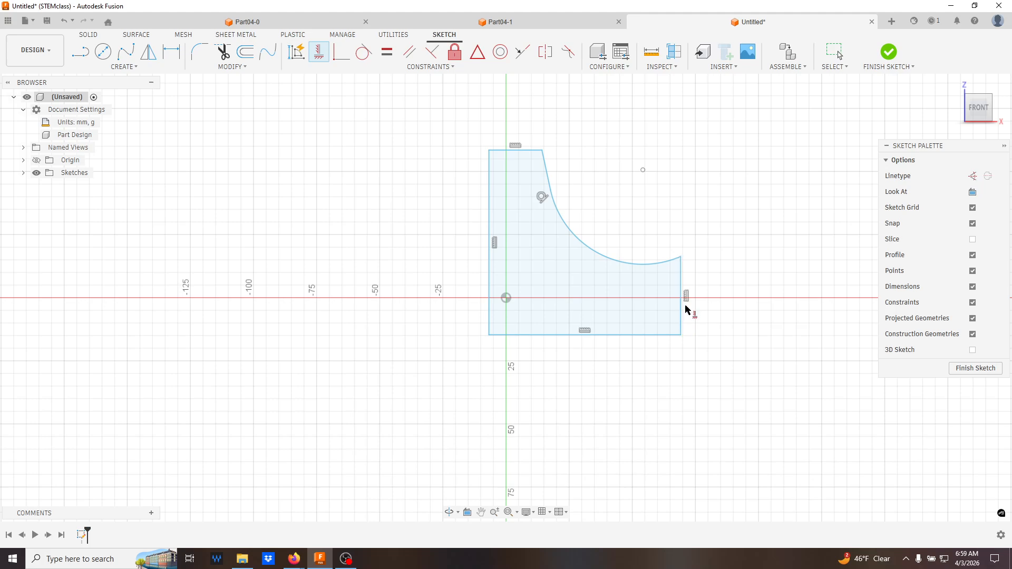
{"action": "key", "text": "Escape"}
Stretch the profile upward to about 95 mm tall and make the stem line above the arc vertical.
{"action": "left_click_drag", "start_coordinate": [542, 152], "coordinate": [544, 96]}
{"action": "left_click", "coordinate": [551, 135]}
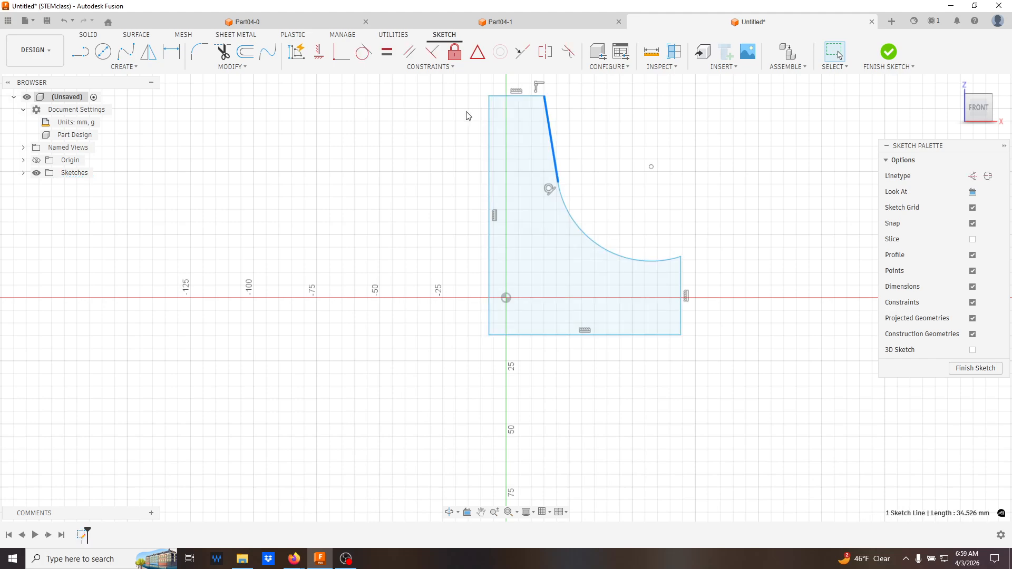
{"action": "left_click", "coordinate": [318, 52]}
Dimension the profile's long left side to 50 mm.
{"action": "key", "text": "d"}
{"action": "left_click", "coordinate": [493, 189]}
{"action": "left_click", "coordinate": [400, 191]}
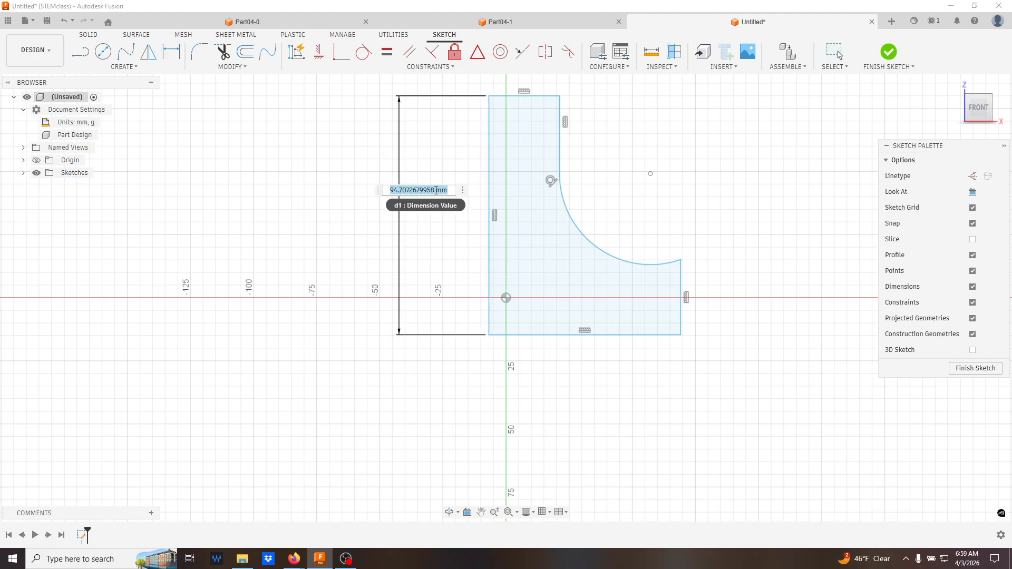
{"action": "type", "text": "50"}
{"action": "key", "text": "Return"}
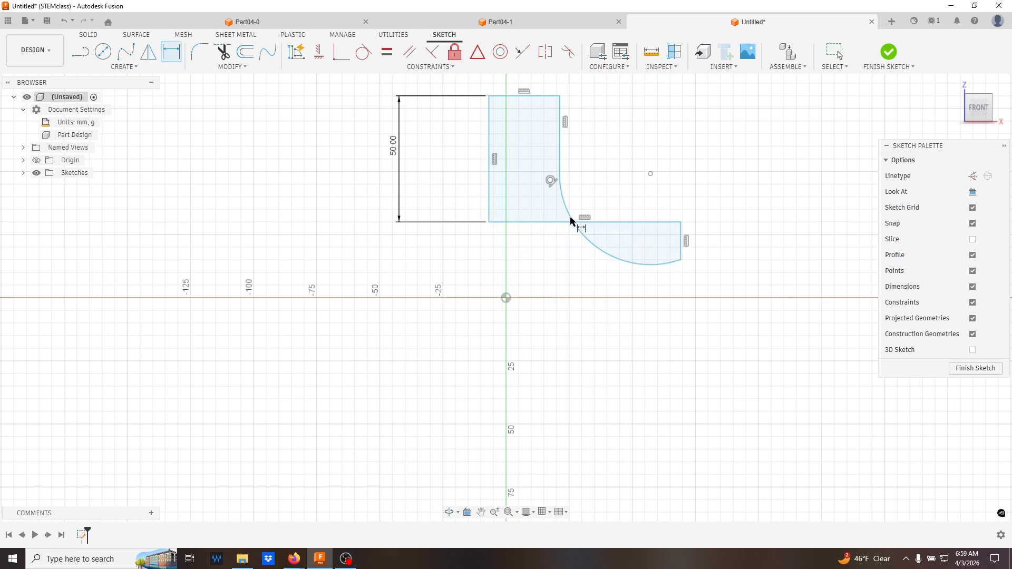
Reshape the arc above the base, moving its outer end to about X 50, Z 43 and its upper end to about X 23, Z 68.
{"action": "key", "text": "Escape"}
{"action": "left_click", "coordinate": [627, 237]}
{"action": "mouse_move", "coordinate": [679, 261]}
{"action": "left_mouse_down"}
{"action": "mouse_move", "coordinate": [673, 221]}
{"action": "mouse_move", "coordinate": [633, 190]}
{"action": "left_mouse_up"}
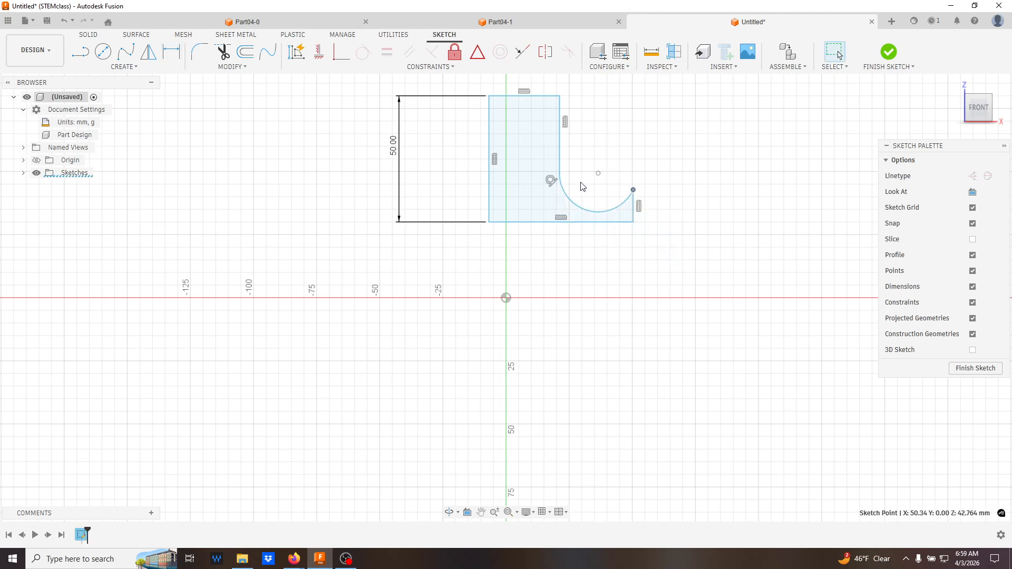
{"action": "left_click_drag", "start_coordinate": [562, 178], "coordinate": [564, 125]}
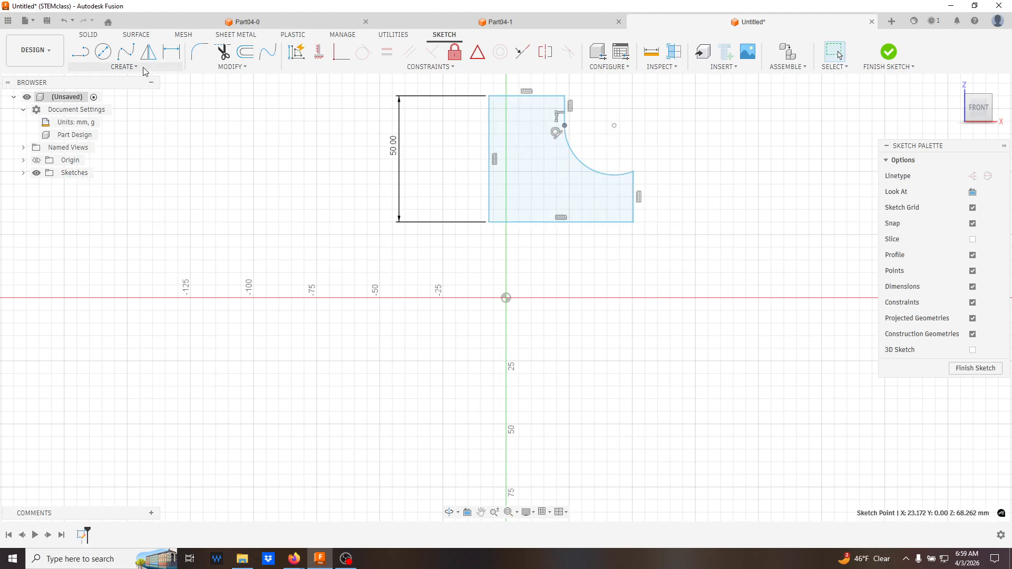
{"action": "left_click", "coordinate": [171, 52]}
{"action": "left_click", "coordinate": [616, 222]}
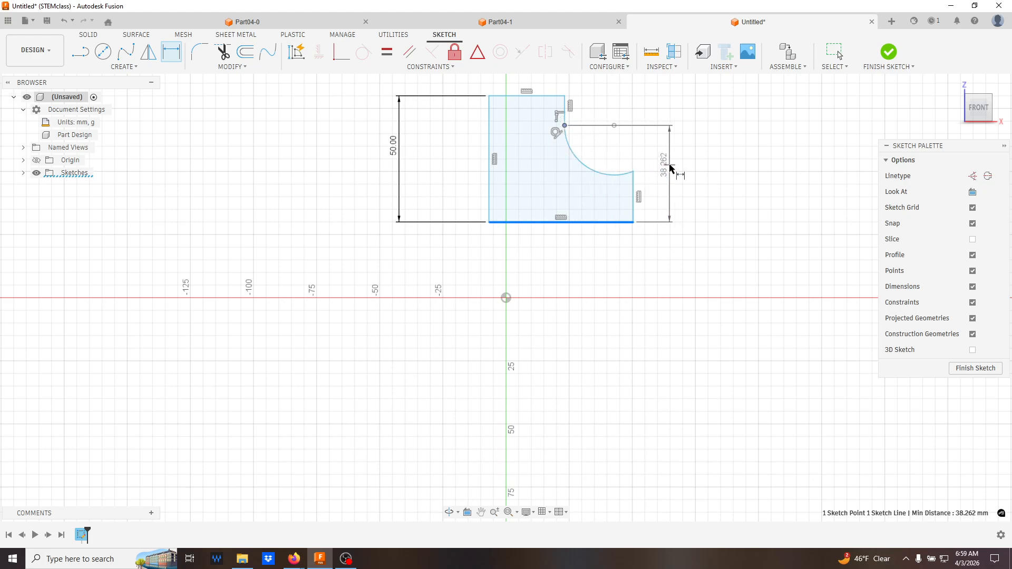
{"action": "key", "text": "Escape"}
{"action": "key", "text": "Escape"}
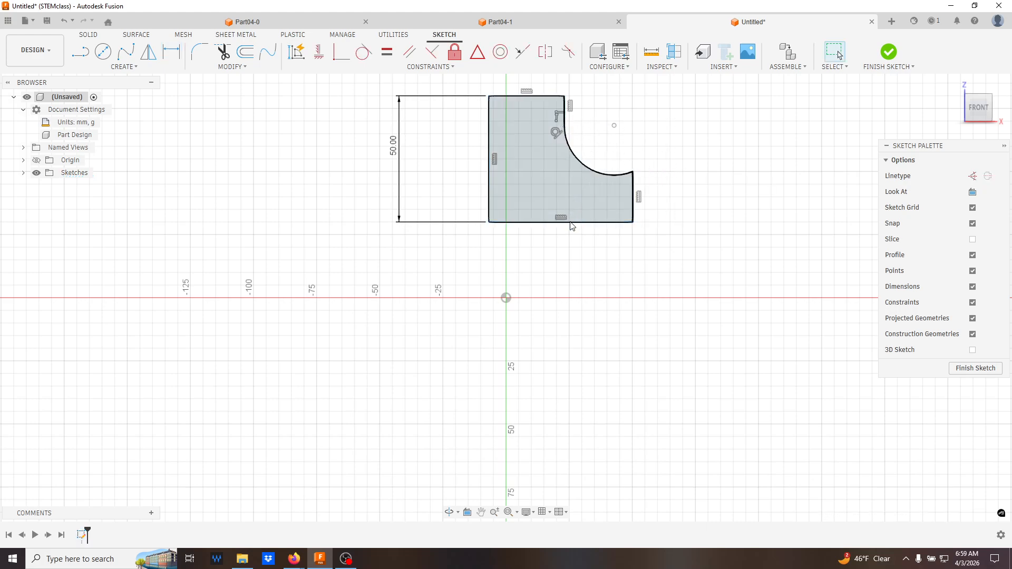
Dimension the base line's length to 20 mm.
{"action": "key", "text": "d"}
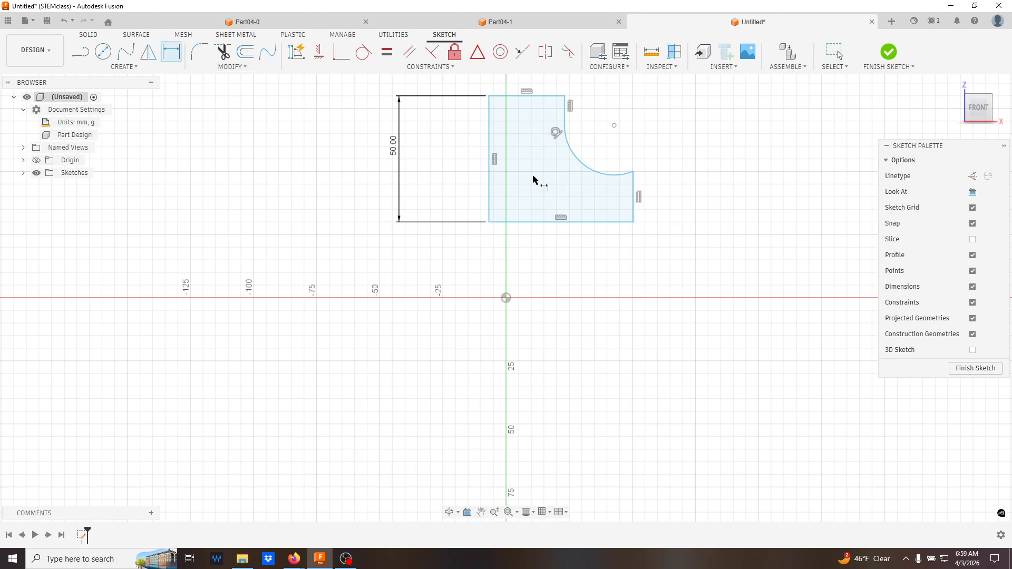
{"action": "left_click", "coordinate": [610, 224]}
{"action": "left_click", "coordinate": [633, 267]}
{"action": "type", "text": "20"}
{"action": "key", "text": "Return"}
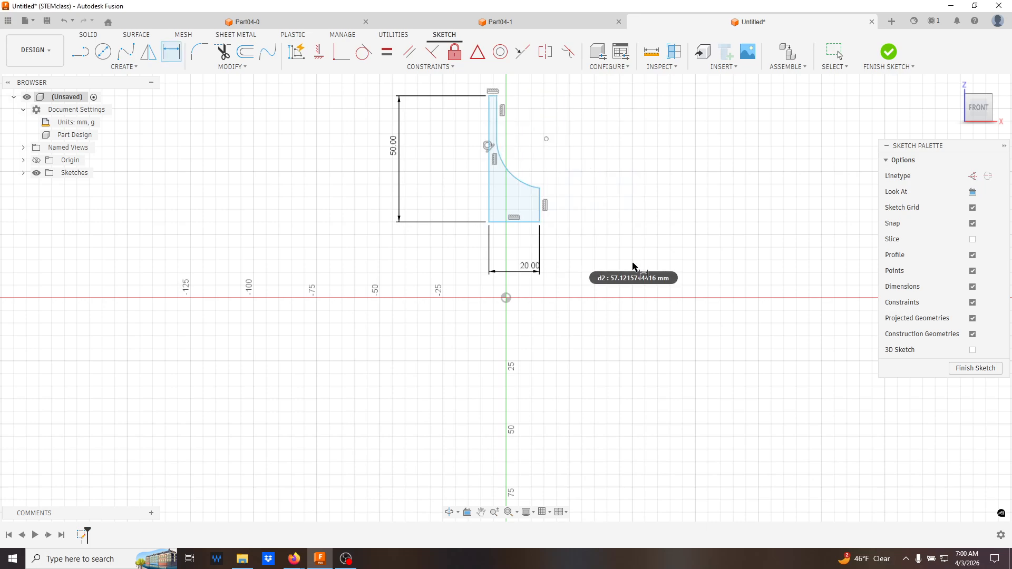
Dimension the short right side's height to 5 mm.
{"action": "left_click", "coordinate": [540, 207]}
{"action": "left_click", "coordinate": [607, 211]}
{"action": "type", "text": "5"}
{"action": "key", "text": "Return"}
{"action": "key", "text": "Escape"}
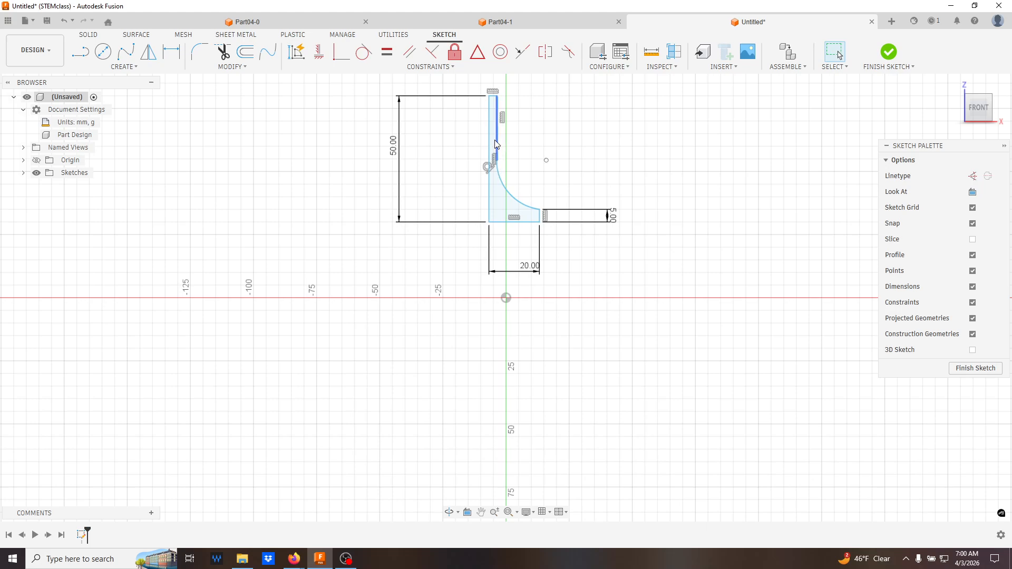
Dimension the stem's width between the long left side and the vertical line above the arc to 5 mm.
{"action": "key", "text": "d"}
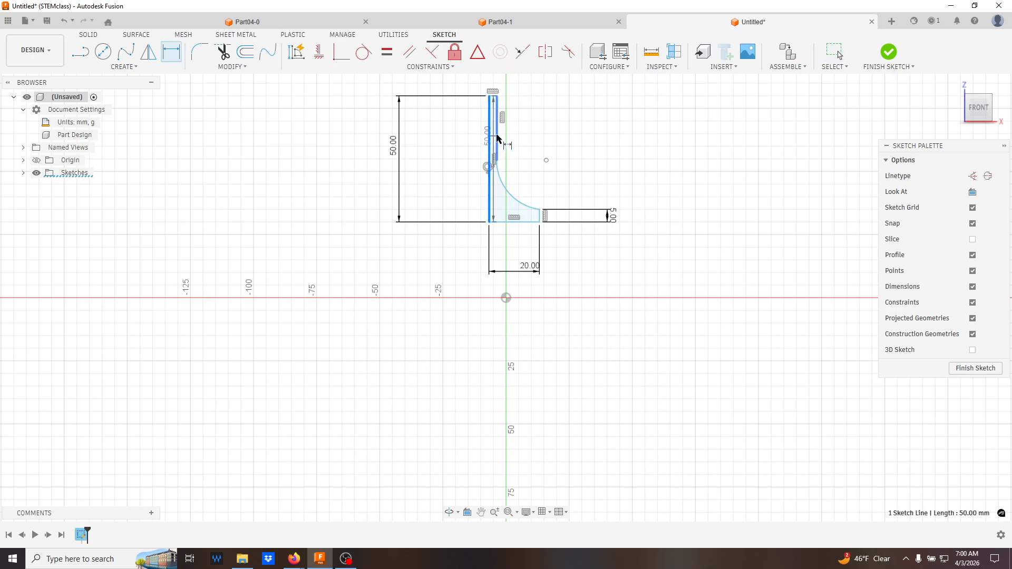
{"action": "left_click", "coordinate": [490, 140]}
{"action": "left_click", "coordinate": [564, 130]}
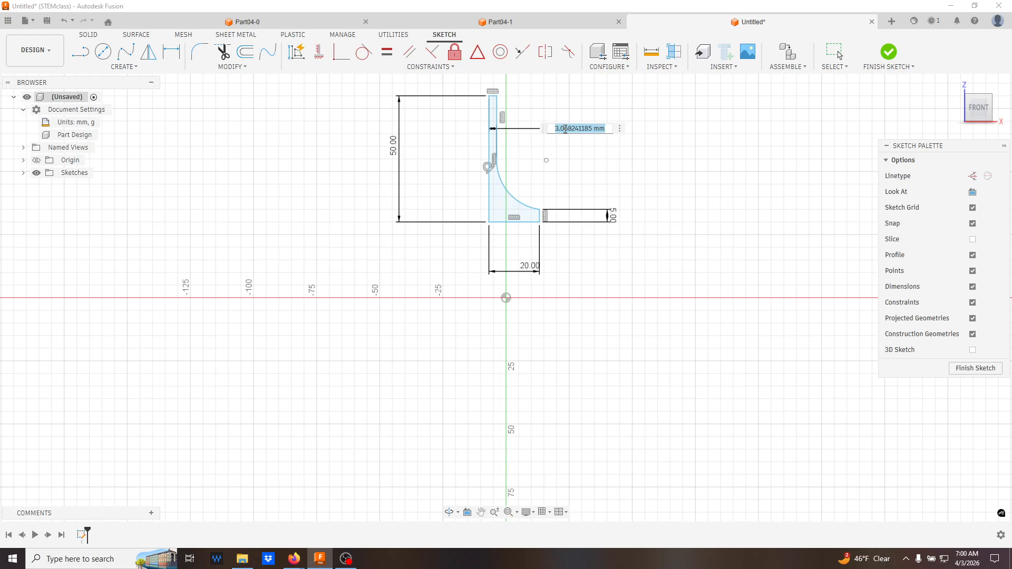
{"action": "type", "text": "5"}
{"action": "key", "text": "Return"}
{"action": "key", "text": "Escape"}
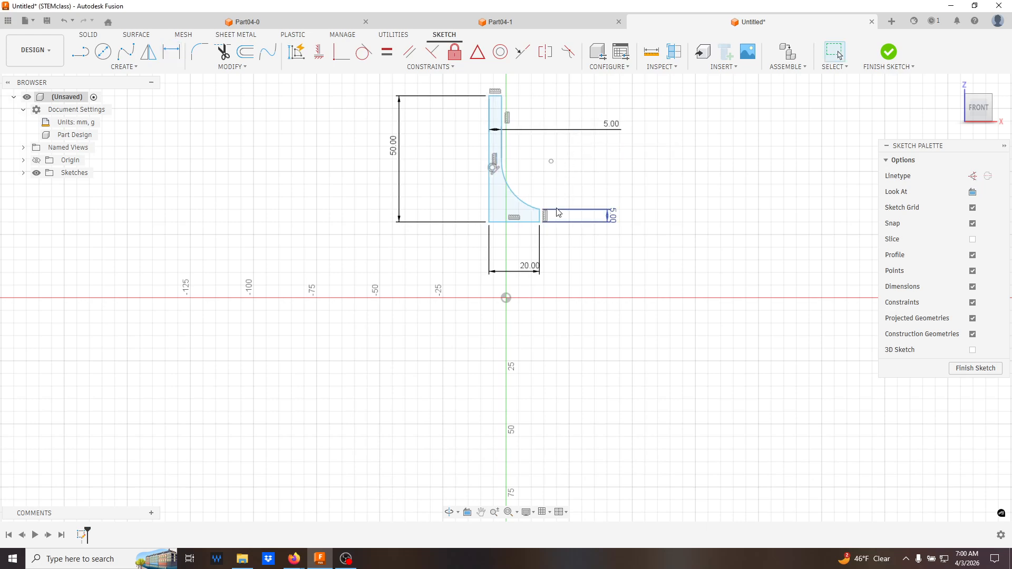
Dimension the concave arc's radius to 25 mm.
{"action": "key", "text": "d"}
{"action": "left_click", "coordinate": [517, 197]}
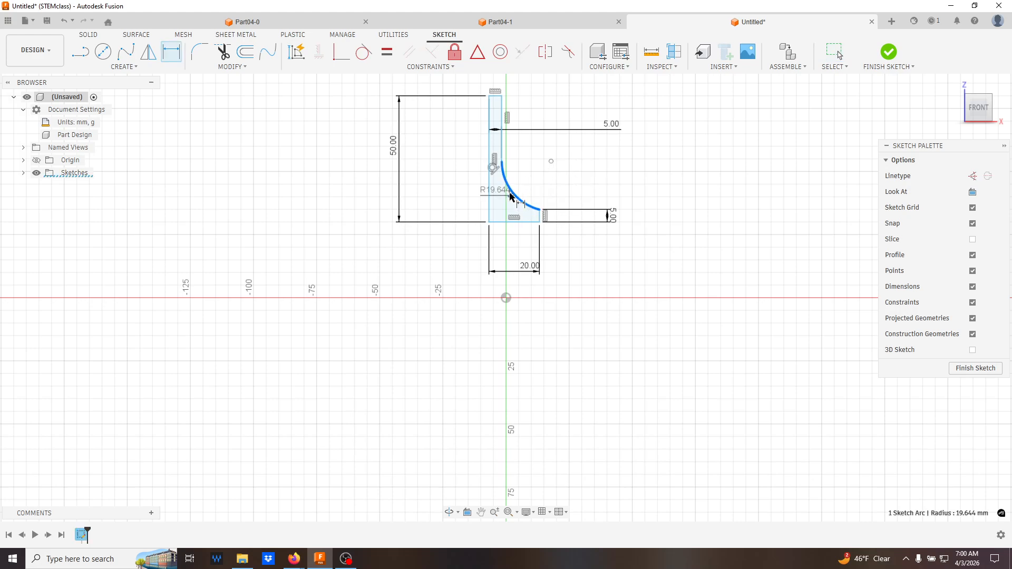
{"action": "left_click", "coordinate": [532, 182]}
{"action": "type", "text": "25"}
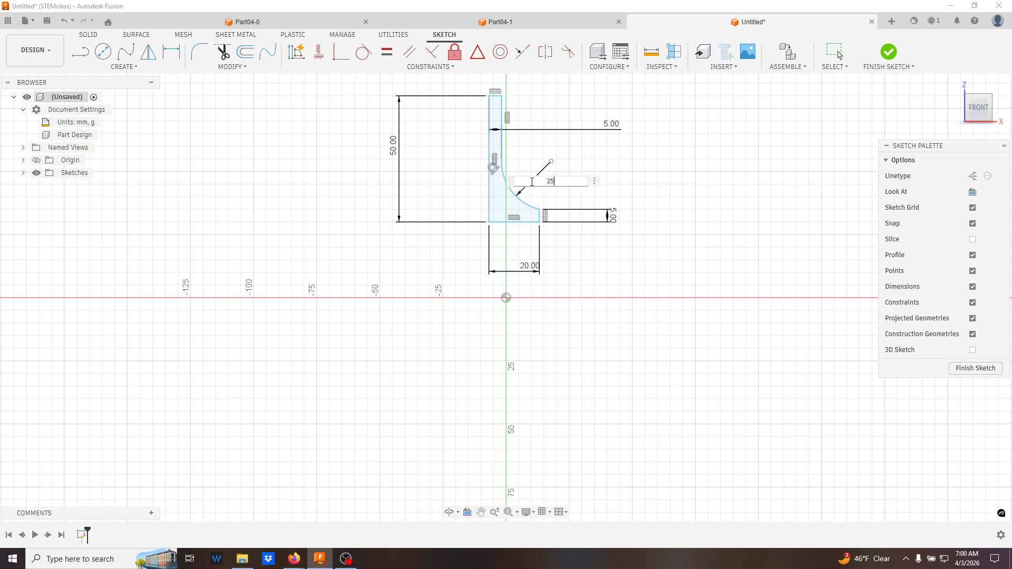
{"action": "key", "text": "Return"}
{"action": "key", "text": "Escape"}
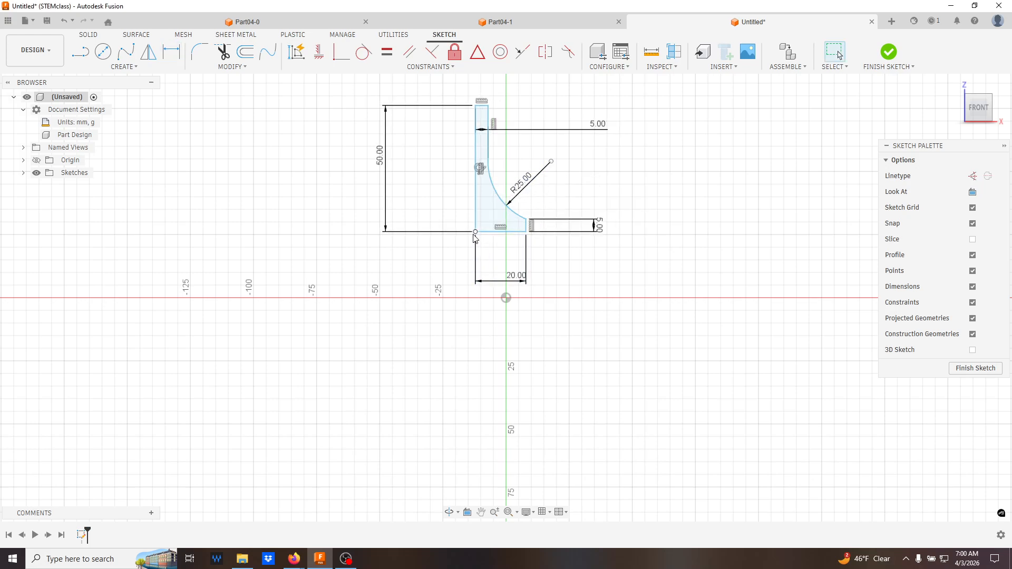
Make the corner between the half-profile's long vertical side and base coincident with the sketch origin, and finish the sketch.
{"action": "mouse_move", "coordinate": [477, 236]}
{"action": "left_mouse_down"}
{"action": "mouse_move", "coordinate": [538, 226]}
{"action": "mouse_move", "coordinate": [553, 241]}
{"action": "mouse_move", "coordinate": [548, 253]}
{"action": "mouse_move", "coordinate": [528, 240]}
{"action": "mouse_move", "coordinate": [563, 267]}
{"action": "mouse_move", "coordinate": [520, 254]}
{"action": "mouse_move", "coordinate": [556, 234]}
{"action": "left_mouse_up"}
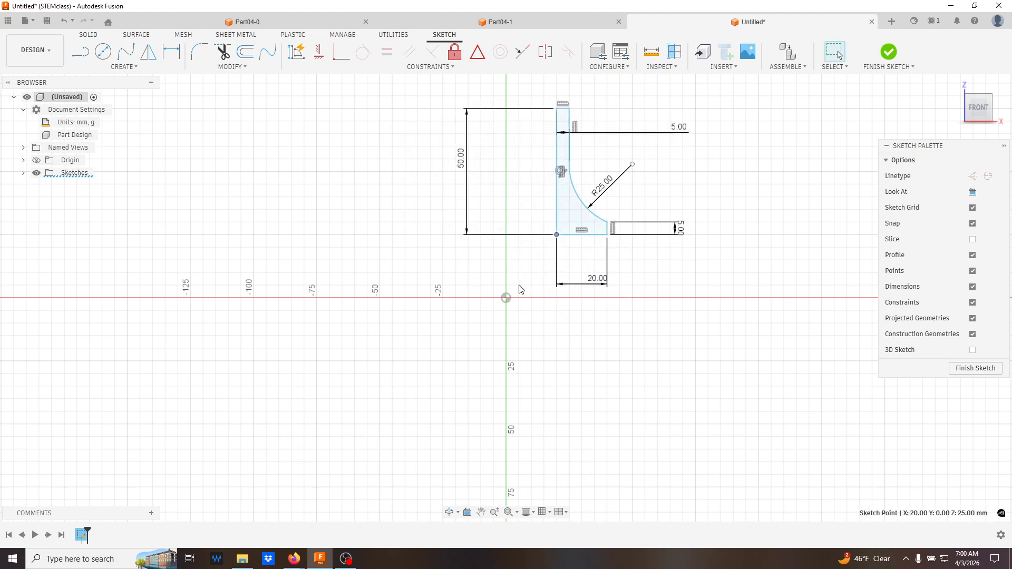
{"action": "left_click", "coordinate": [506, 298], "text": "ctrl"}
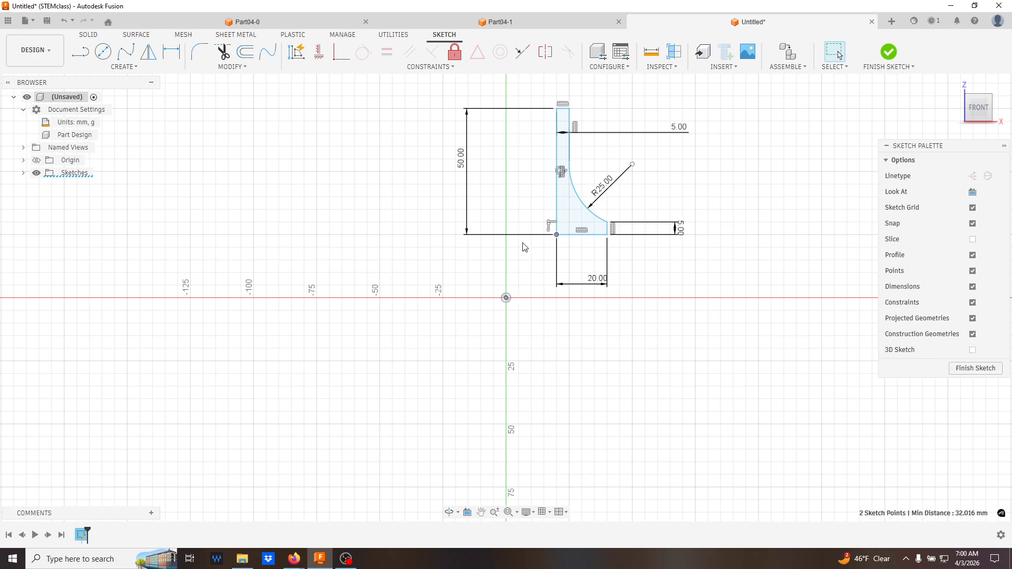
{"action": "left_click", "coordinate": [340, 56]}
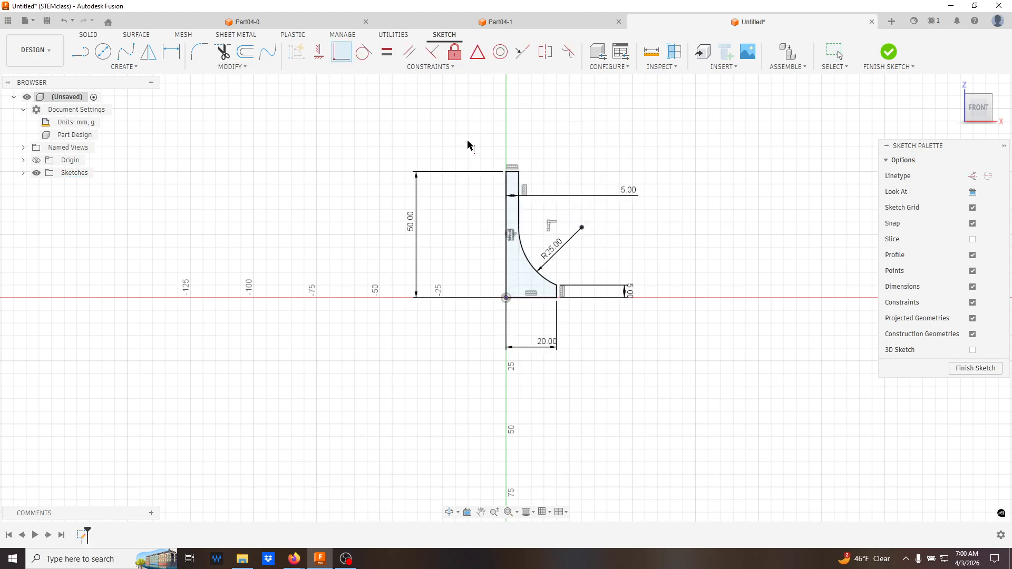
{"action": "left_click", "coordinate": [987, 367]}
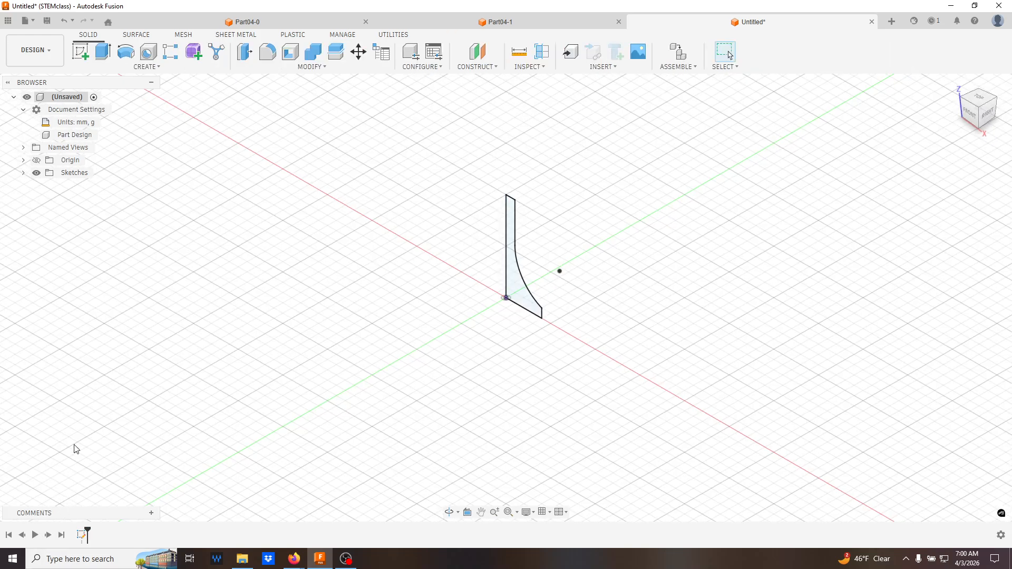
Create a second sketch on the front XZ plane and draw a short vertical line outside the profile, near the stem's upper end.
{"action": "left_click", "coordinate": [23, 173]}
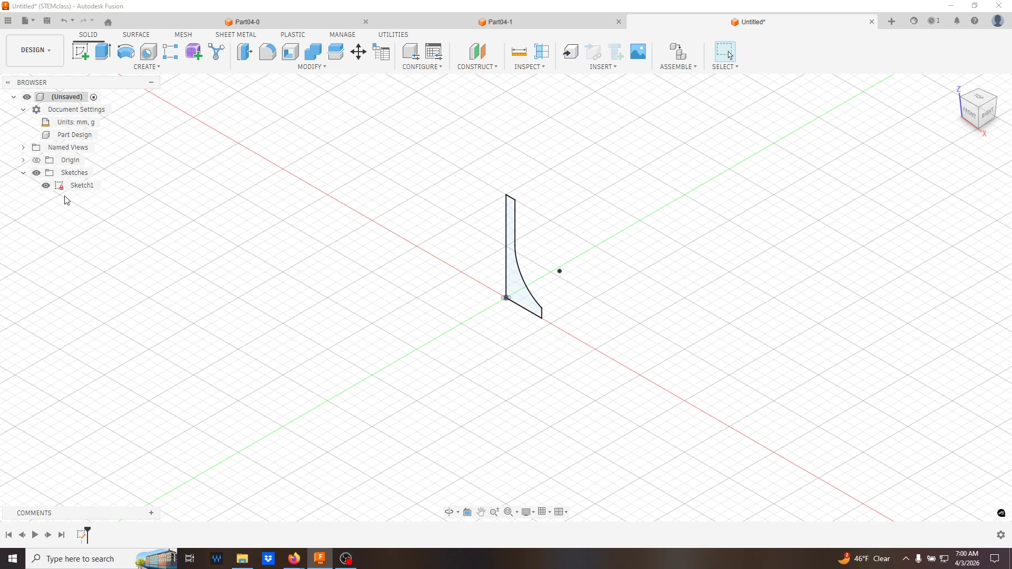
{"action": "left_click", "coordinate": [81, 51]}
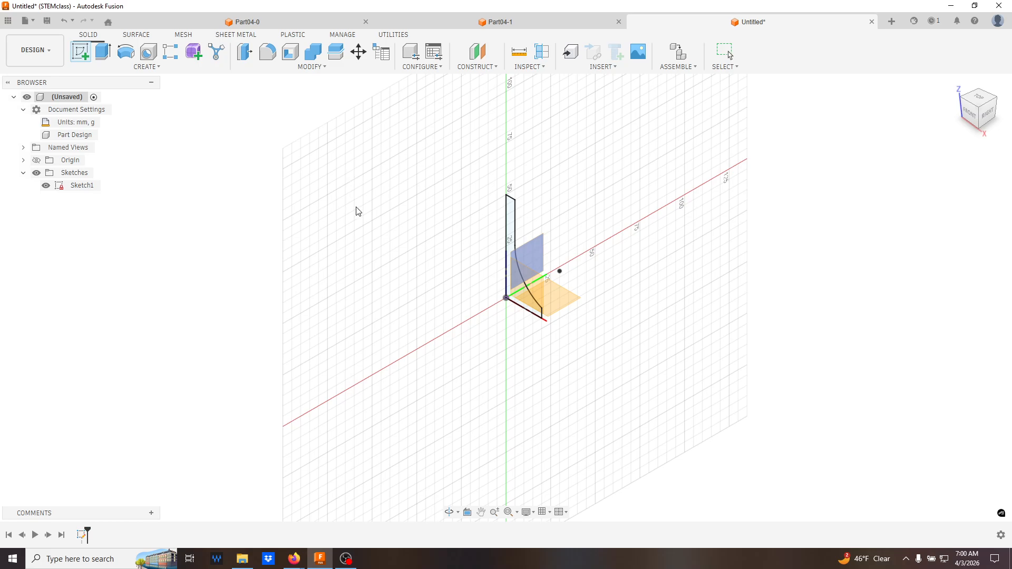
{"action": "left_click", "coordinate": [544, 288]}
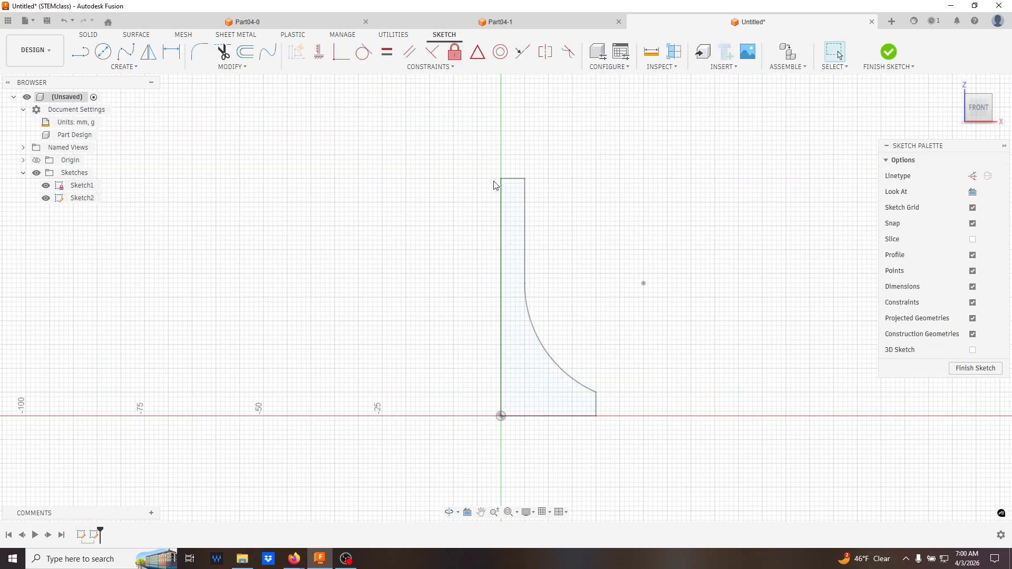
{"action": "left_click", "coordinate": [113, 69]}
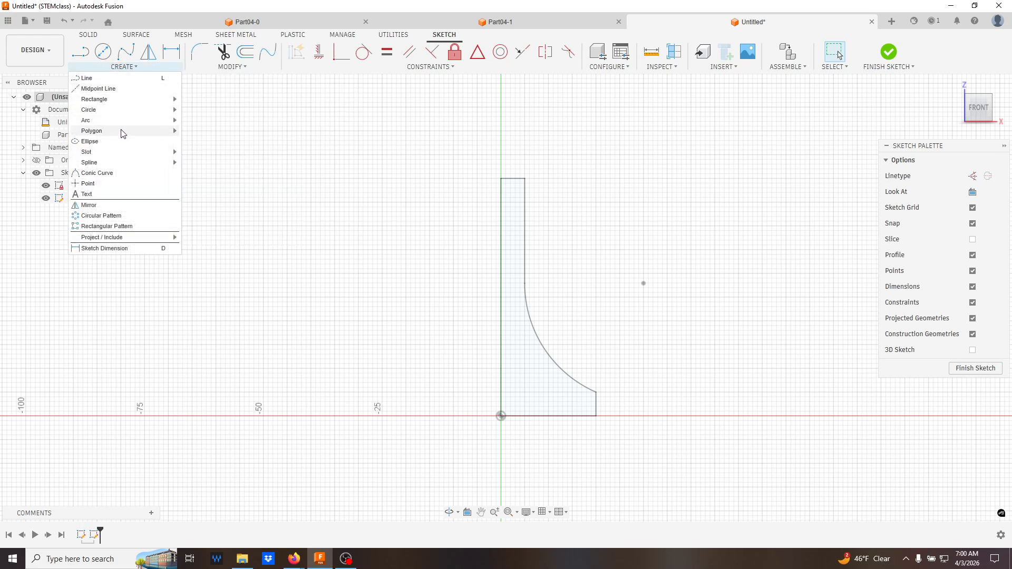
{"action": "left_click", "coordinate": [122, 78]}
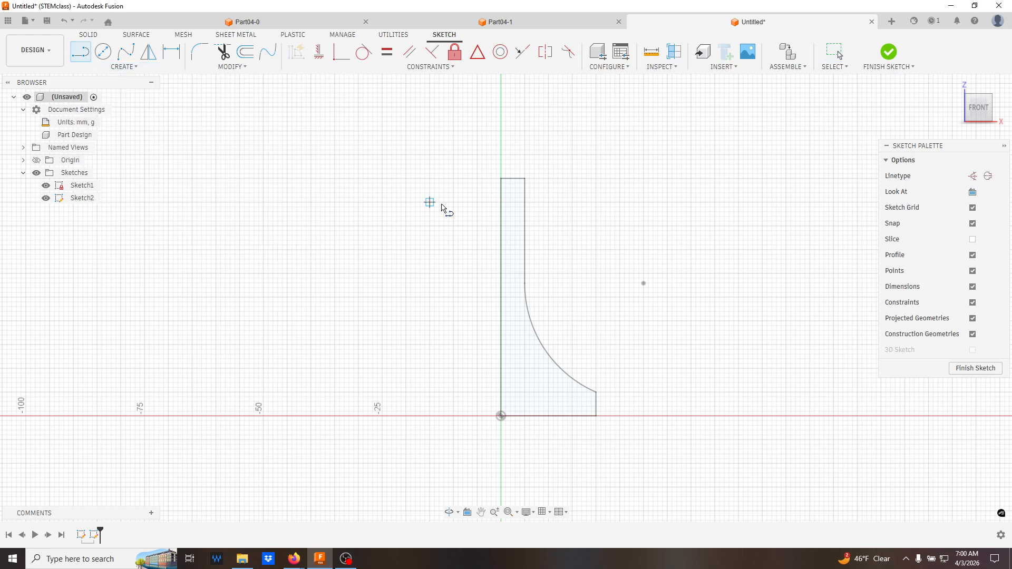
{"action": "left_click", "coordinate": [458, 127]}
{"action": "left_click", "coordinate": [458, 211]}
{"action": "key", "text": "Escape"}
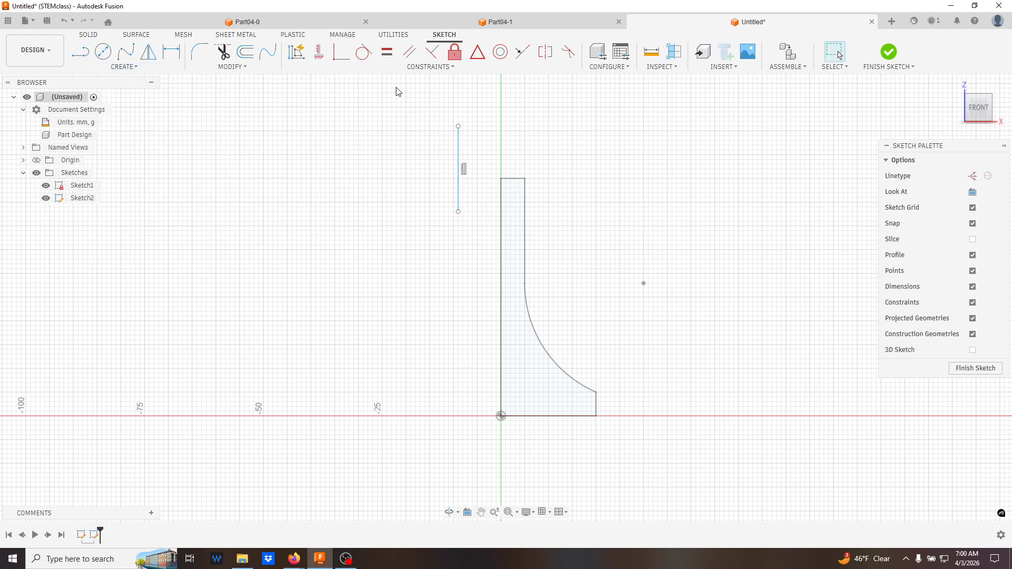
Draw a 3-point arc between the vertical line's two endpoints, bulging toward the stem.
{"action": "left_click", "coordinate": [113, 67]}
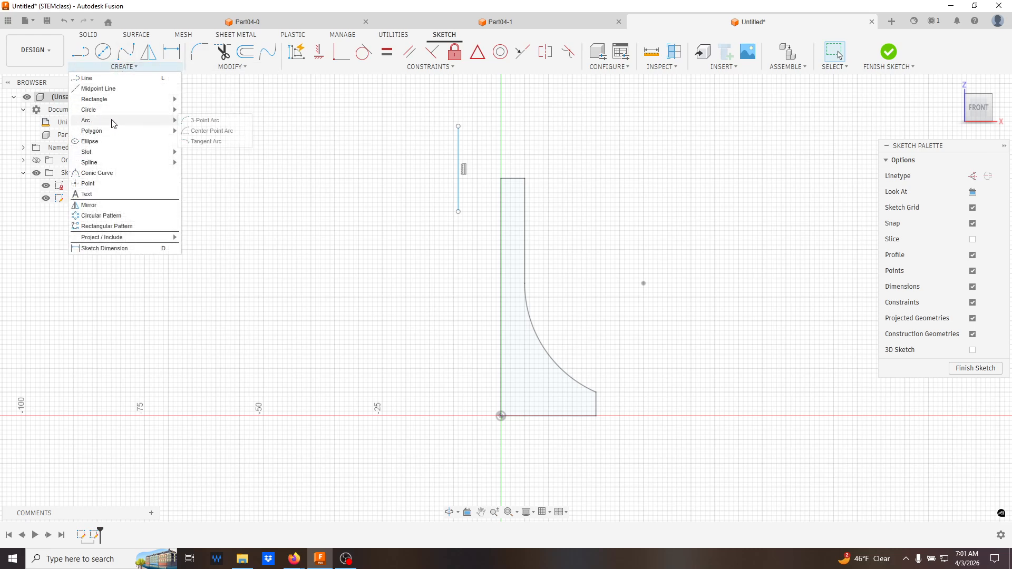
{"action": "left_click", "coordinate": [203, 119]}
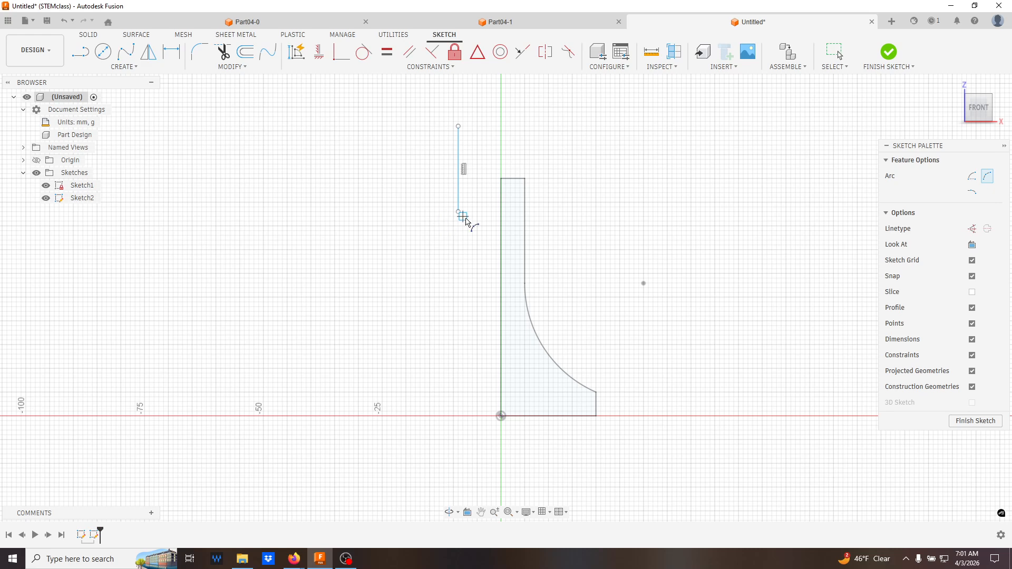
{"action": "left_click", "coordinate": [459, 212]}
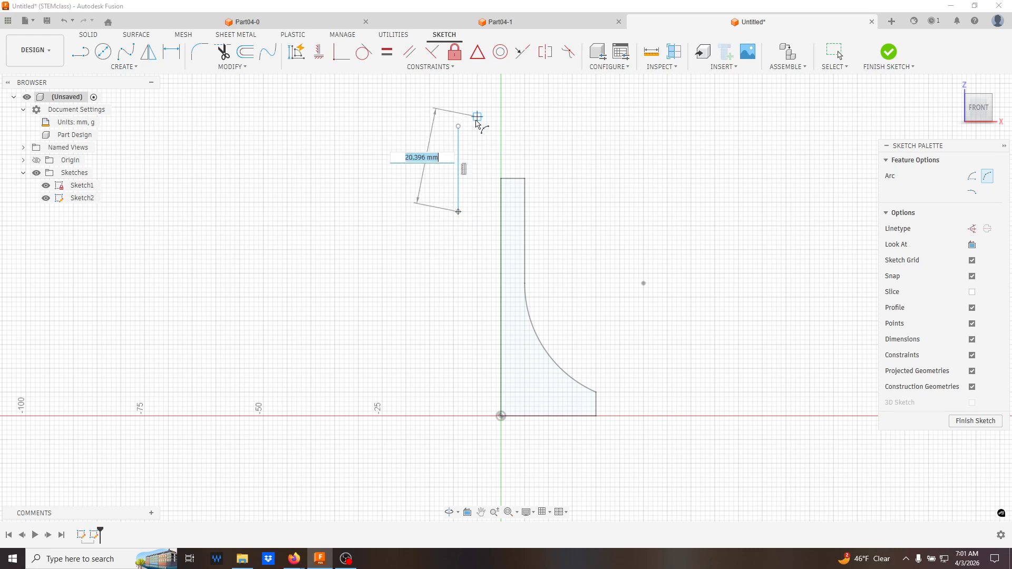
{"action": "left_click", "coordinate": [458, 127]}
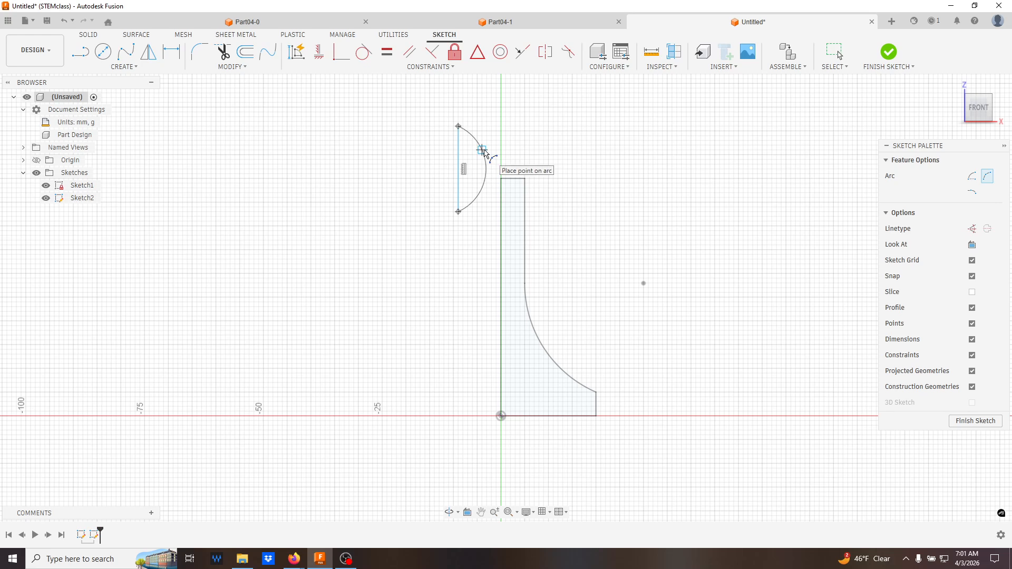
{"action": "left_click", "coordinate": [486, 167]}
{"action": "key", "text": "Escape"}
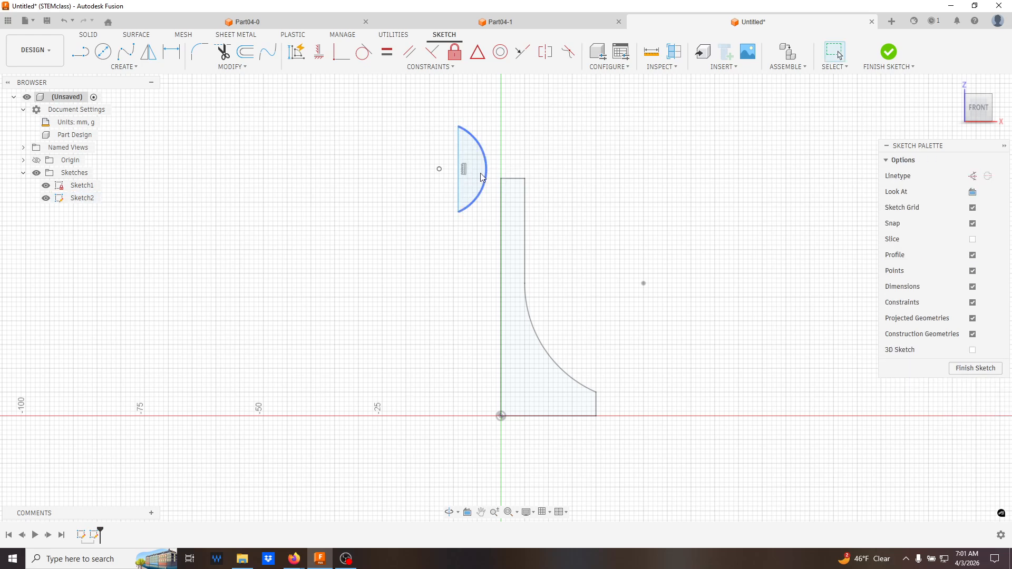
Try a coincident constraint between the arc's centre point and the vertical line, and undo it.
{"action": "left_click", "coordinate": [440, 169]}
{"action": "left_click", "coordinate": [458, 152], "text": "shift"}
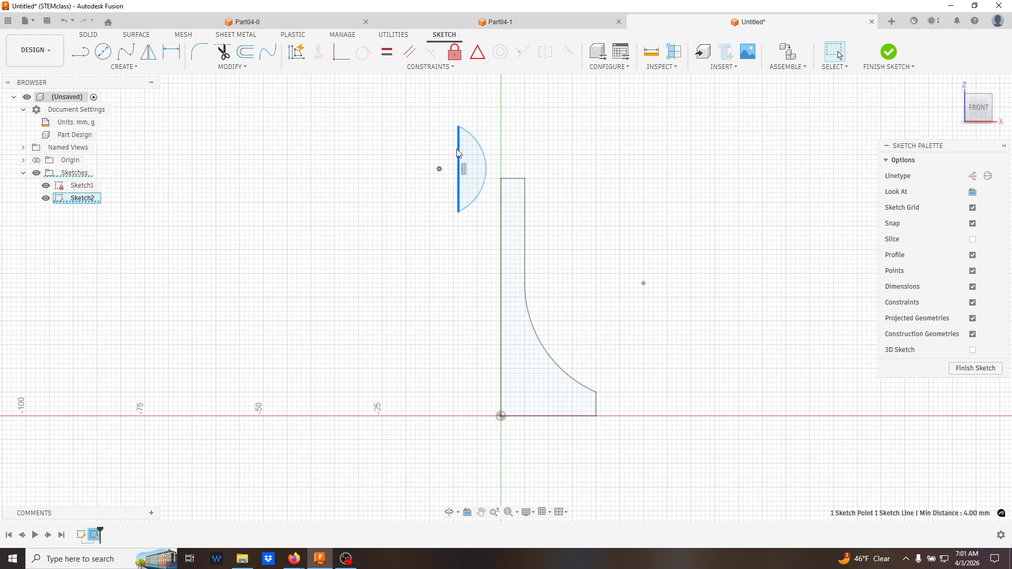
{"action": "left_click", "coordinate": [347, 58]}
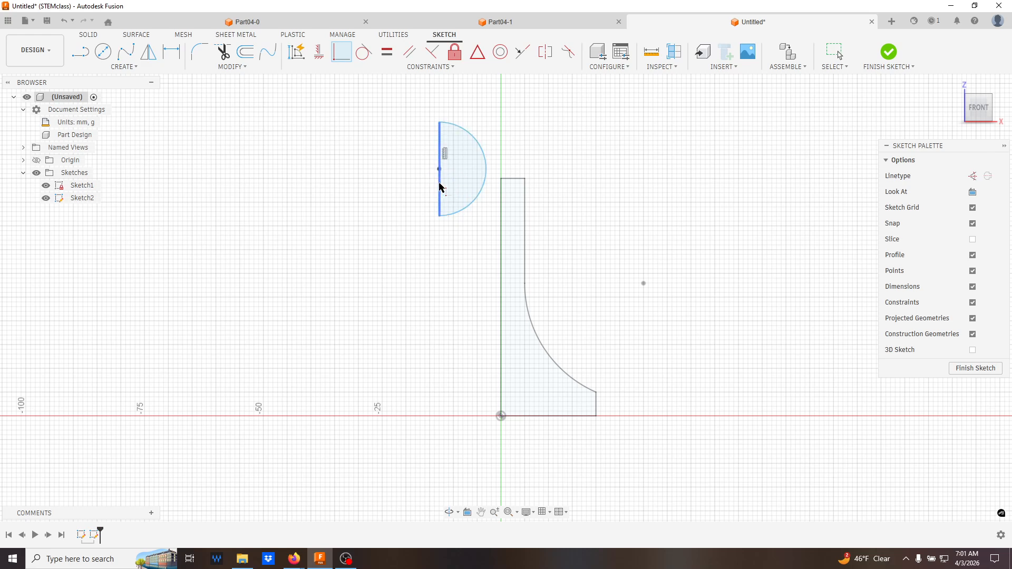
{"action": "key", "text": "Escape"}
{"action": "key", "text": "ctrl+z"}
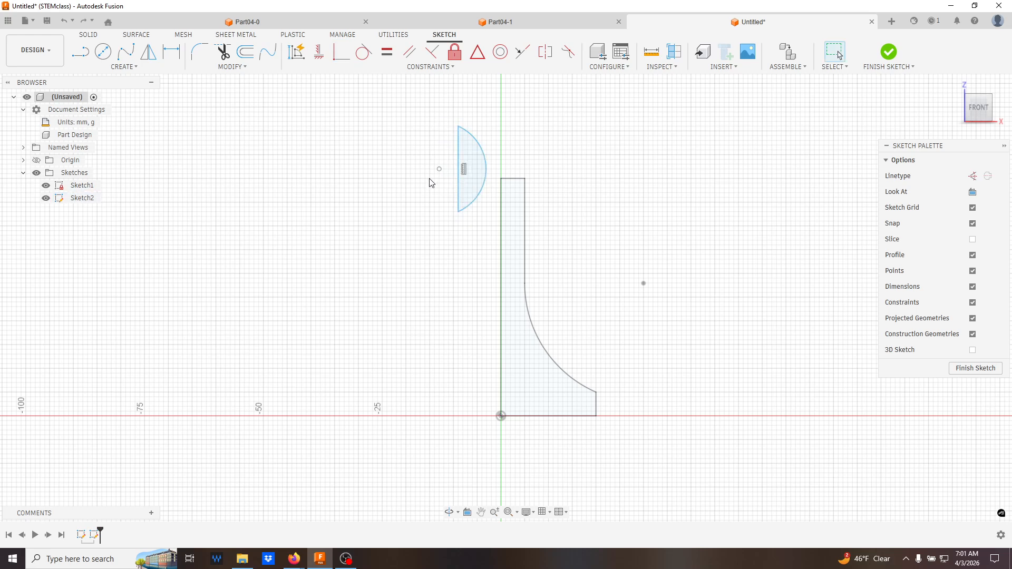
Try to constrain the arc's centre point to the midpoint of the vertical line.
{"action": "left_click", "coordinate": [440, 169]}
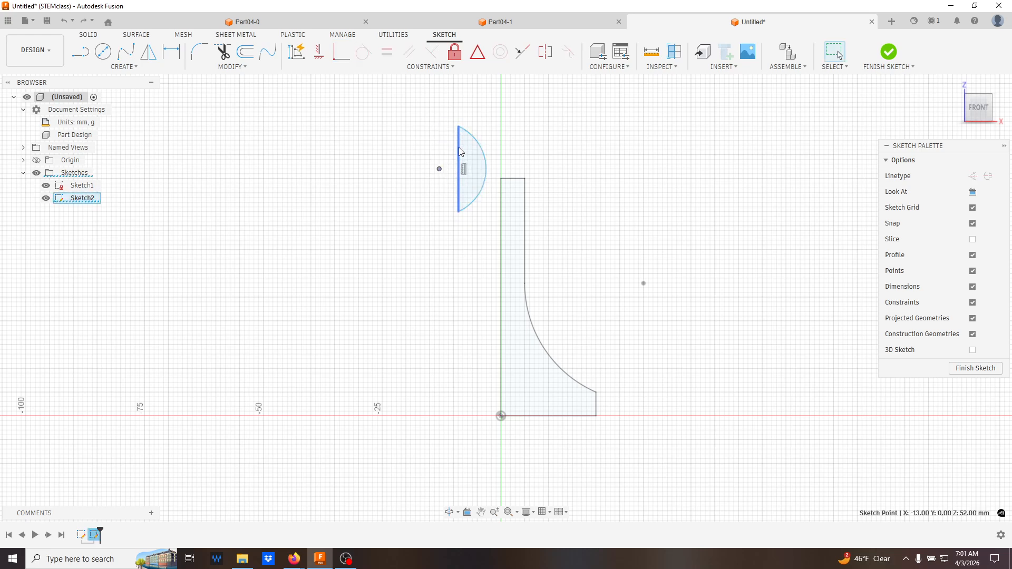
{"action": "left_click", "coordinate": [477, 51]}
{"action": "left_click", "coordinate": [458, 172]}
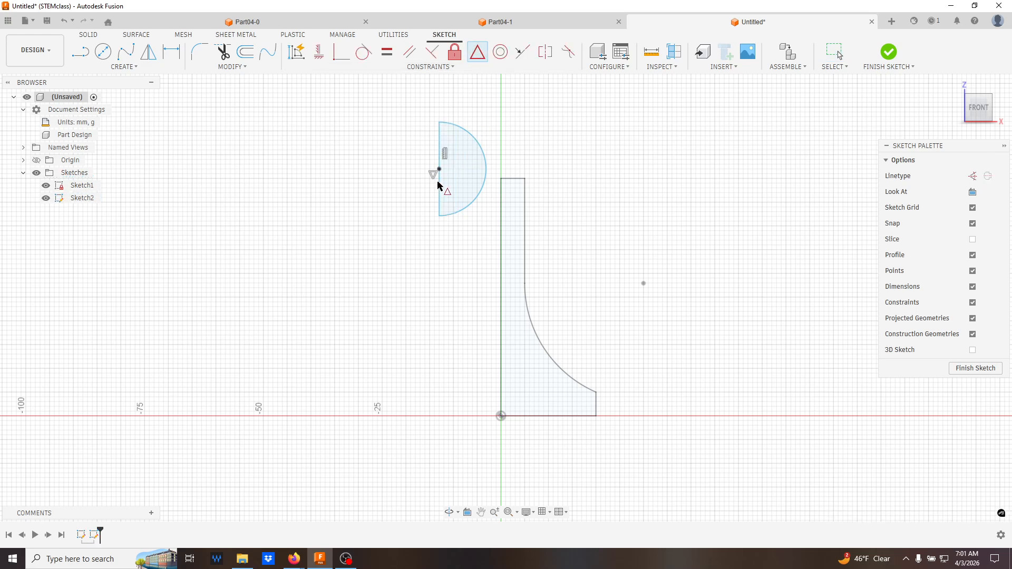
{"action": "key", "text": "Escape"}
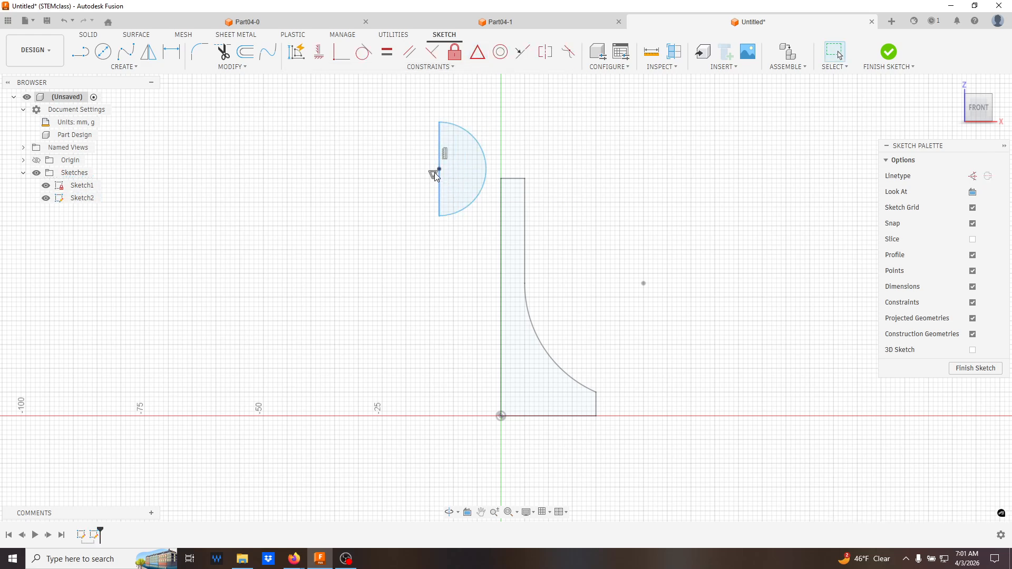
Delete the midpoint constraint, shift the half-circle by its centre point, and undo these changes.
{"action": "left_click", "coordinate": [433, 174]}
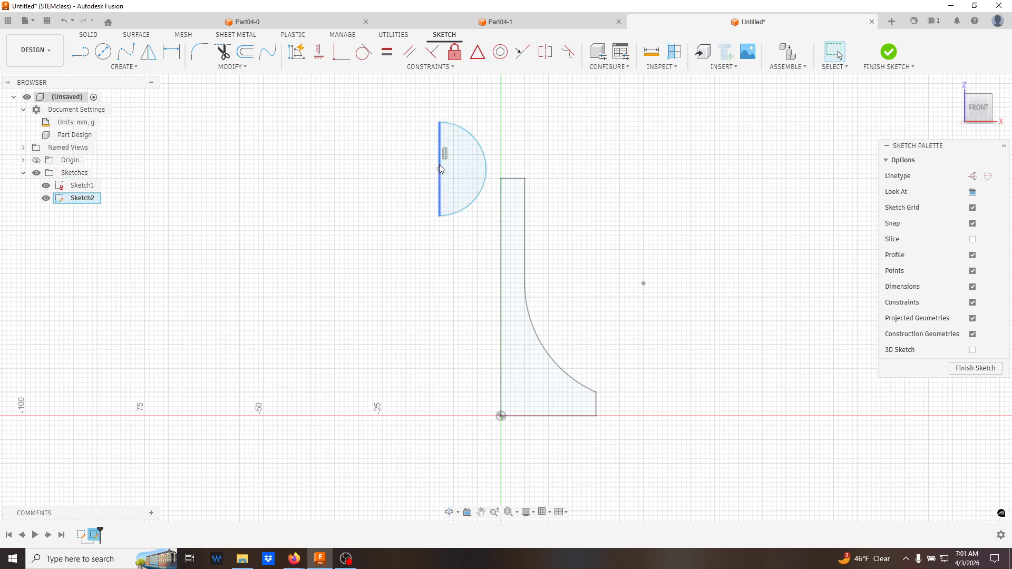
{"action": "mouse_move", "coordinate": [438, 168]}
{"action": "left_mouse_down"}
{"action": "mouse_move", "coordinate": [421, 170]}
{"action": "mouse_move", "coordinate": [431, 180]}
{"action": "left_mouse_up"}
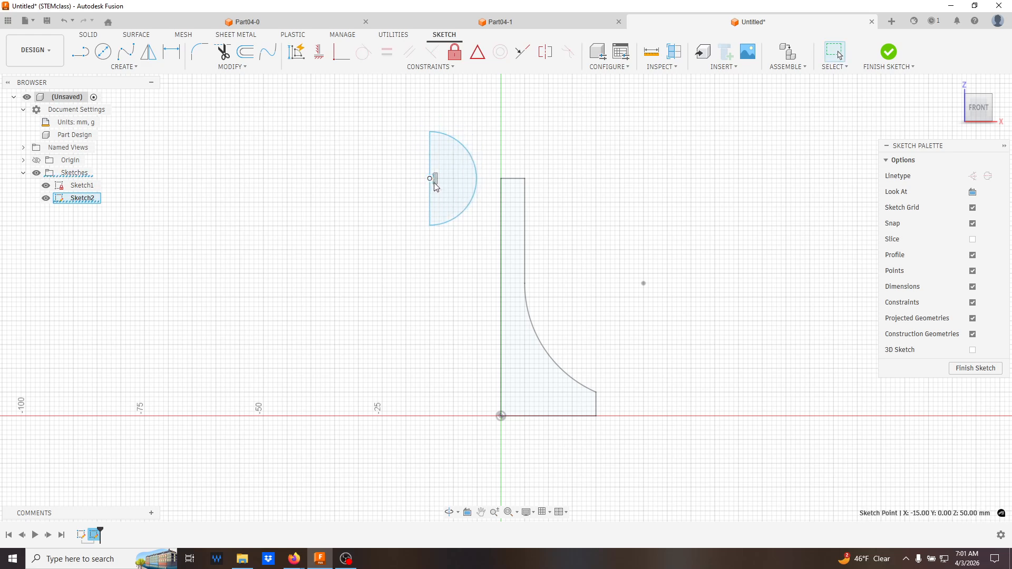
{"action": "key", "text": "ctrl+z"}
{"action": "key", "text": "ctrl+z"}
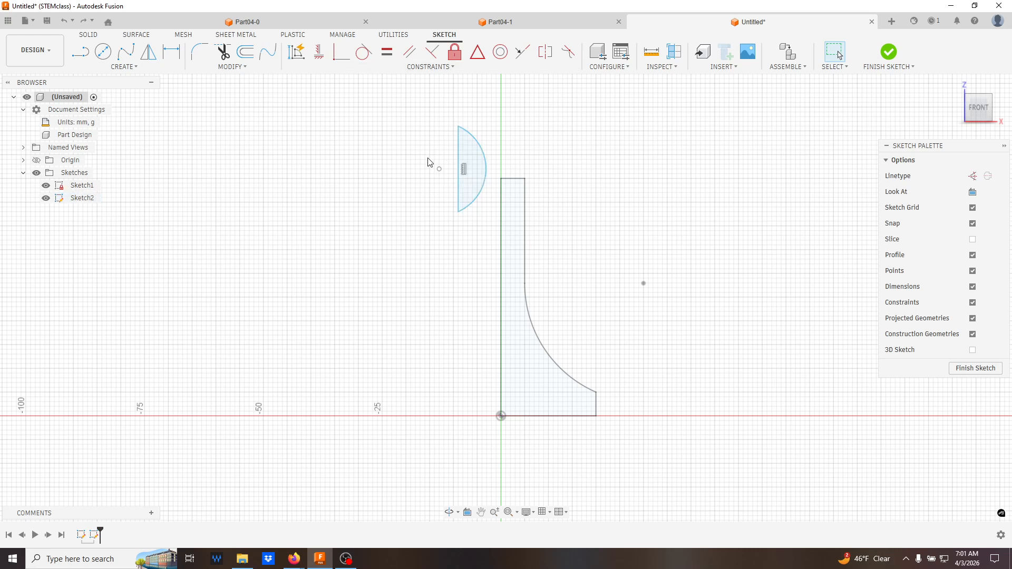
Make the arc's centre point coincident with the vertical line so the shape becomes a half-circle.
{"action": "left_click", "coordinate": [459, 153]}
{"action": "left_click", "coordinate": [459, 149]}
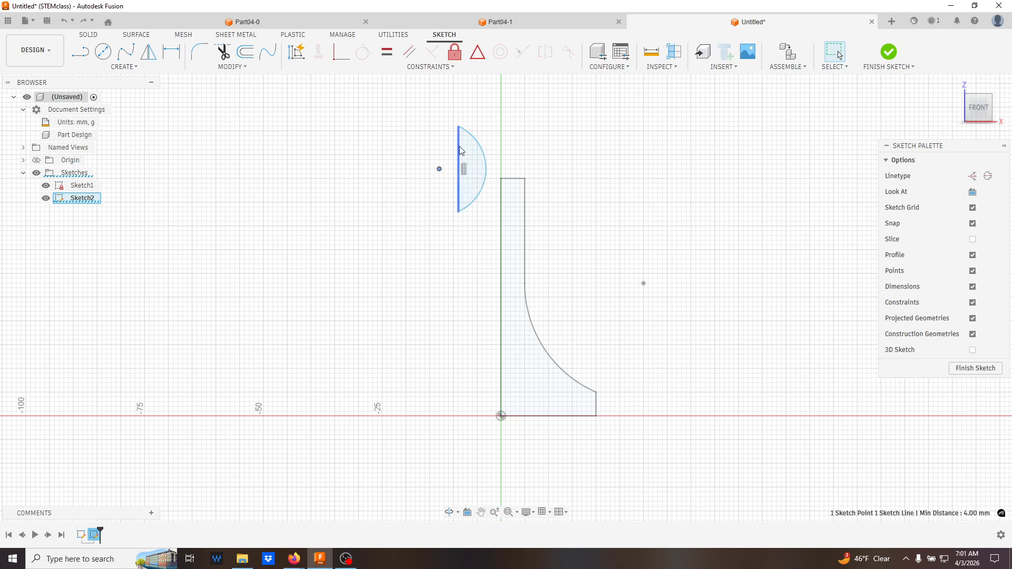
{"action": "left_click", "coordinate": [339, 59]}
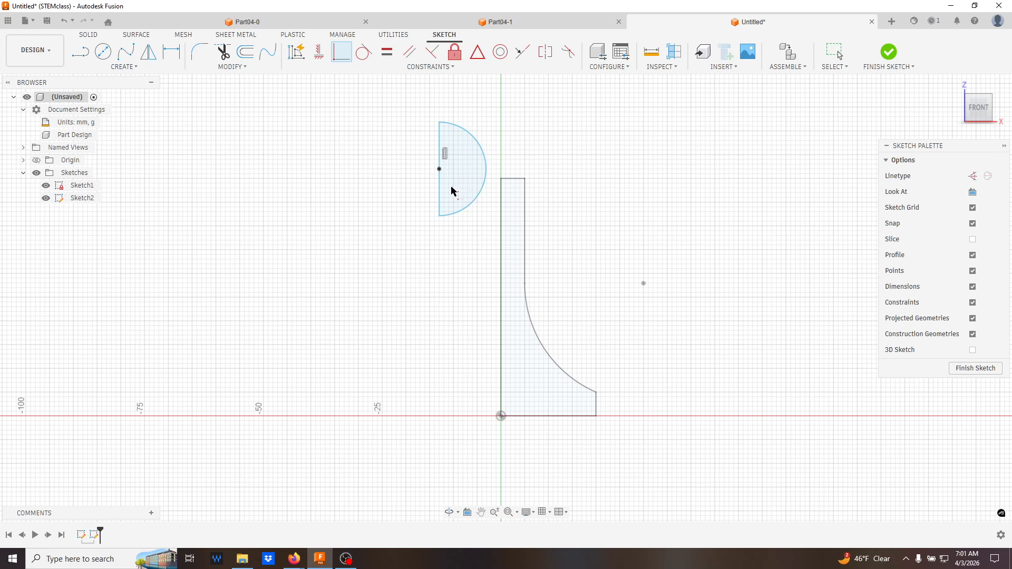
{"action": "key", "text": "Escape"}
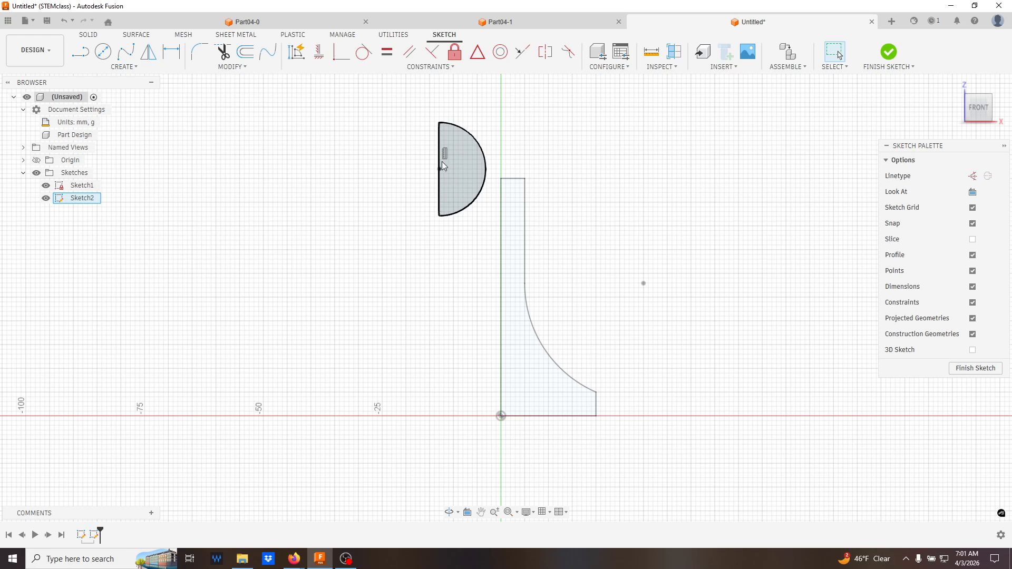
Make the half-circle's centre coincident with the upper end of the profile's long vertical side, and finish the sketch.
{"action": "left_click", "coordinate": [439, 169]}
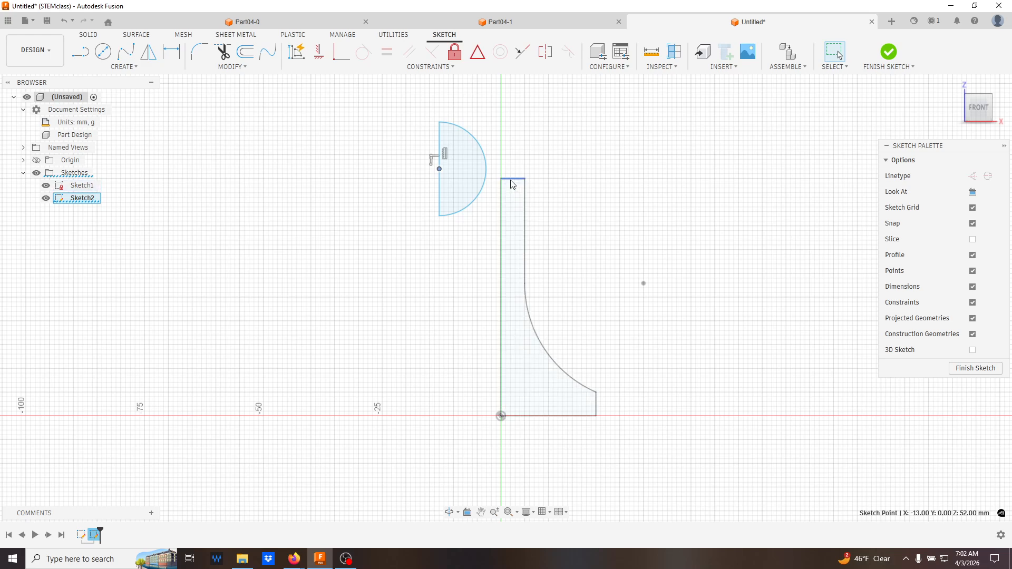
{"action": "left_click", "coordinate": [439, 169], "text": "ctrl"}
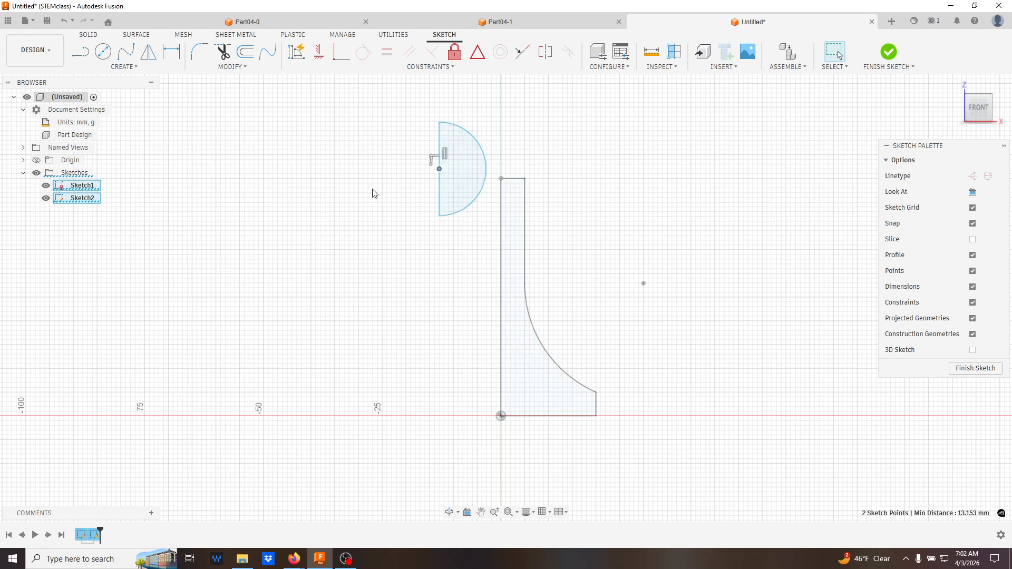
{"action": "left_click", "coordinate": [340, 58]}
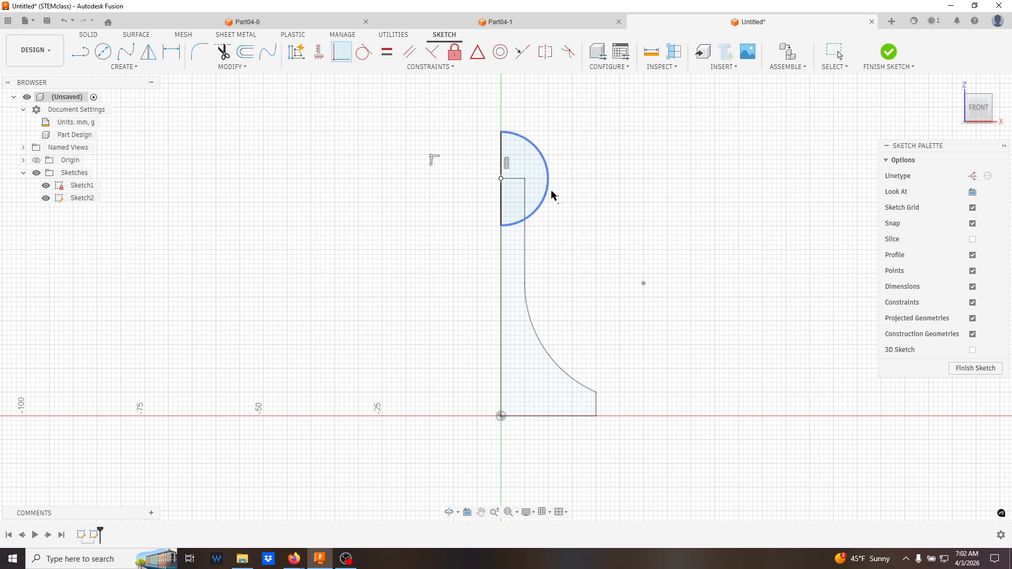
{"action": "left_click", "coordinate": [976, 369]}
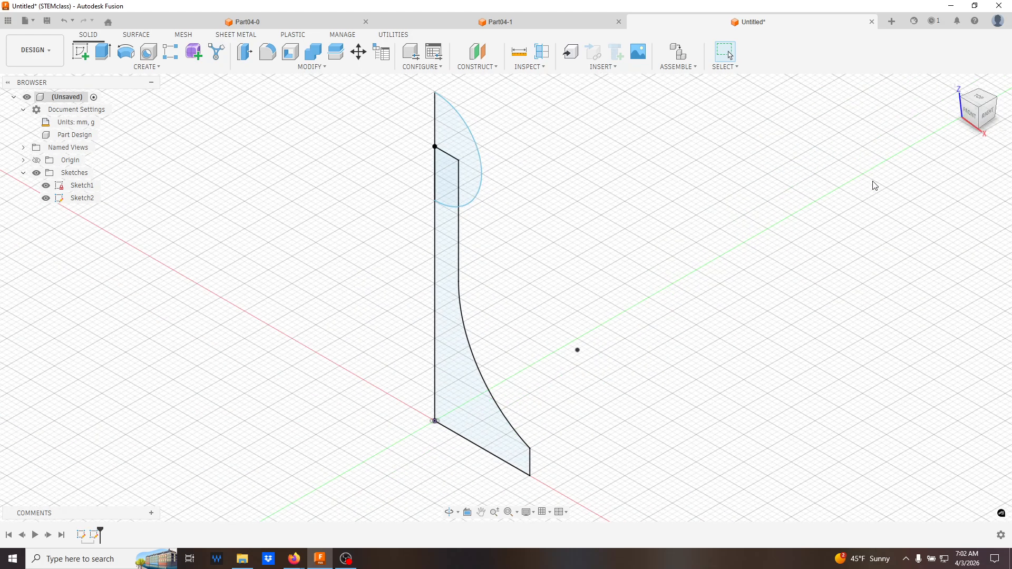
Toggle the visibility of Sketch1 and Sketch2 to examine which geometry belongs to each.
{"action": "left_click", "coordinate": [45, 185]}
{"action": "left_click", "coordinate": [46, 199]}
{"action": "left_click", "coordinate": [46, 185]}
{"action": "left_click", "coordinate": [46, 198]}
{"action": "left_click", "coordinate": [152, 67]}
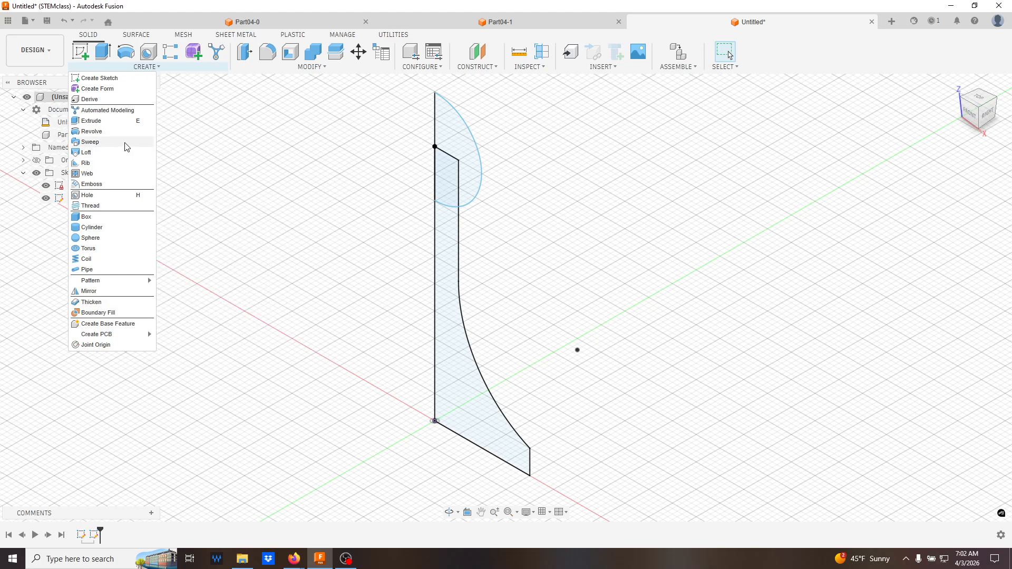
{"action": "left_click", "coordinate": [90, 131]}
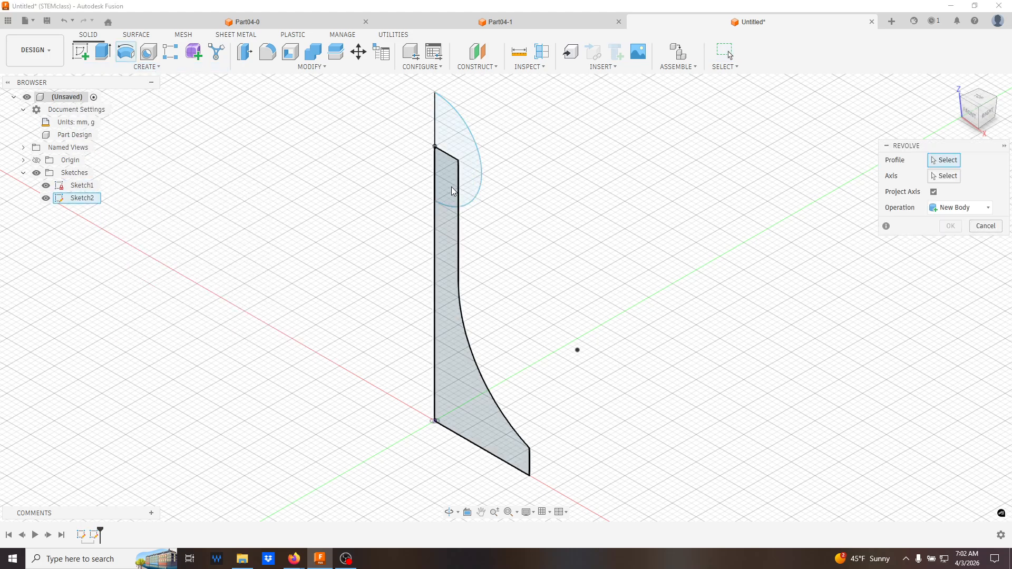
{"action": "left_click", "coordinate": [449, 238]}
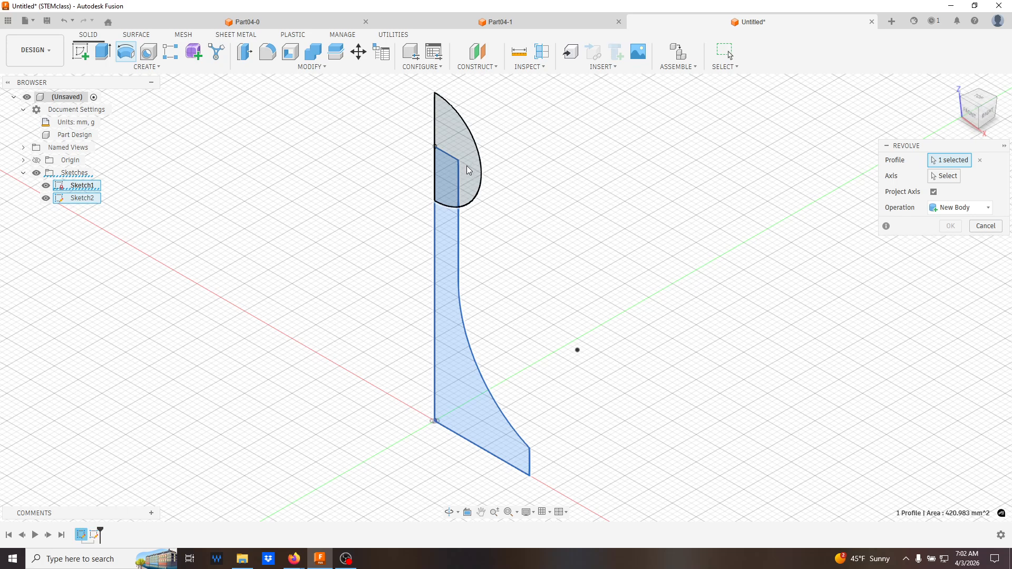
{"action": "left_click", "coordinate": [468, 169]}
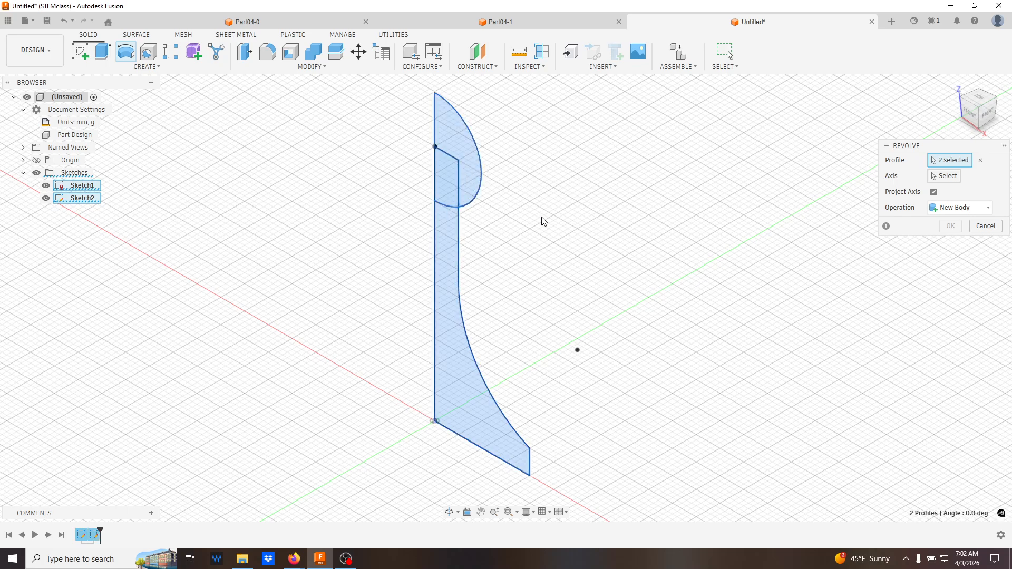
{"action": "left_click", "coordinate": [943, 176]}
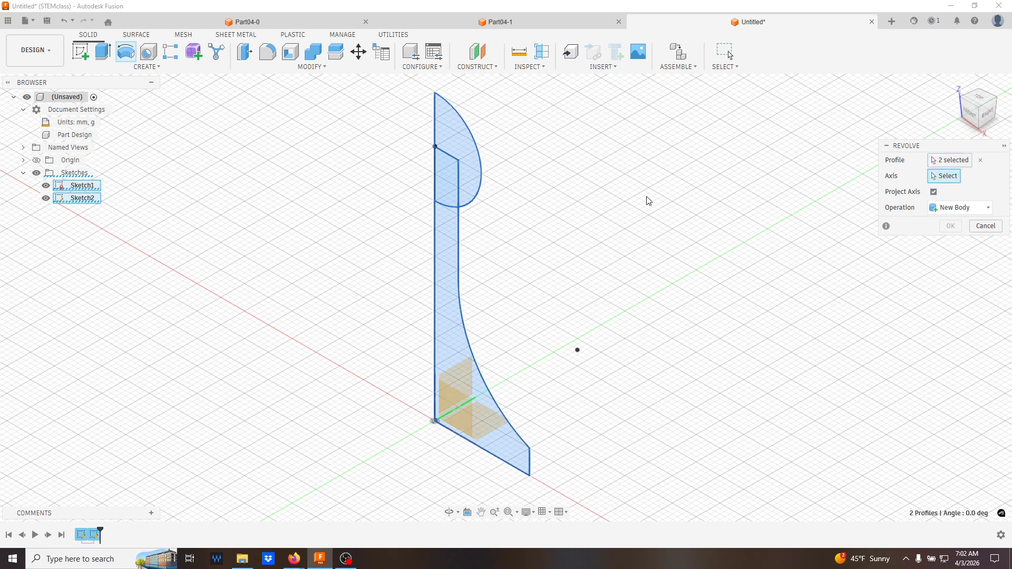
{"action": "left_click", "coordinate": [435, 244]}
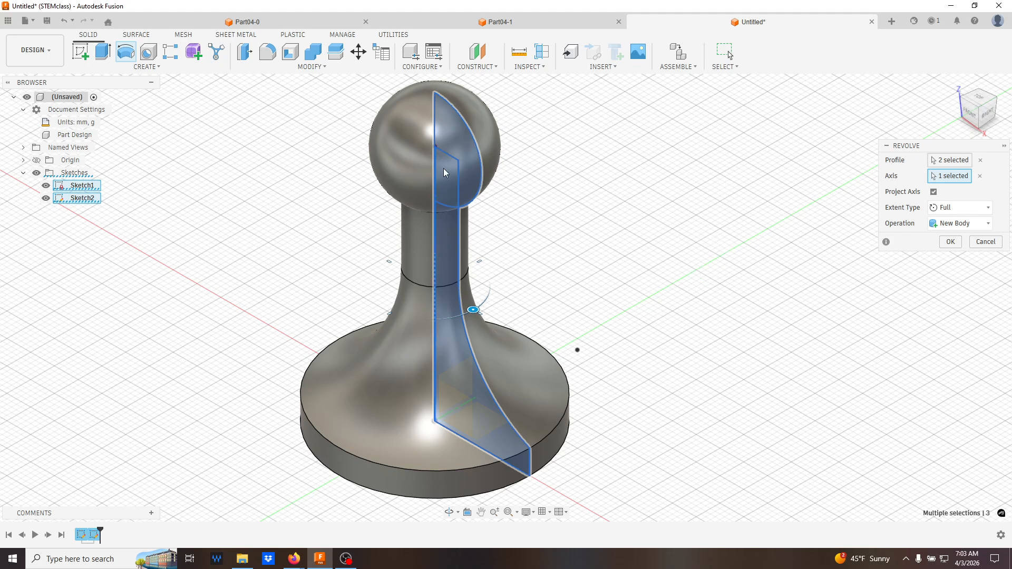
{"action": "left_click", "coordinate": [991, 243]}
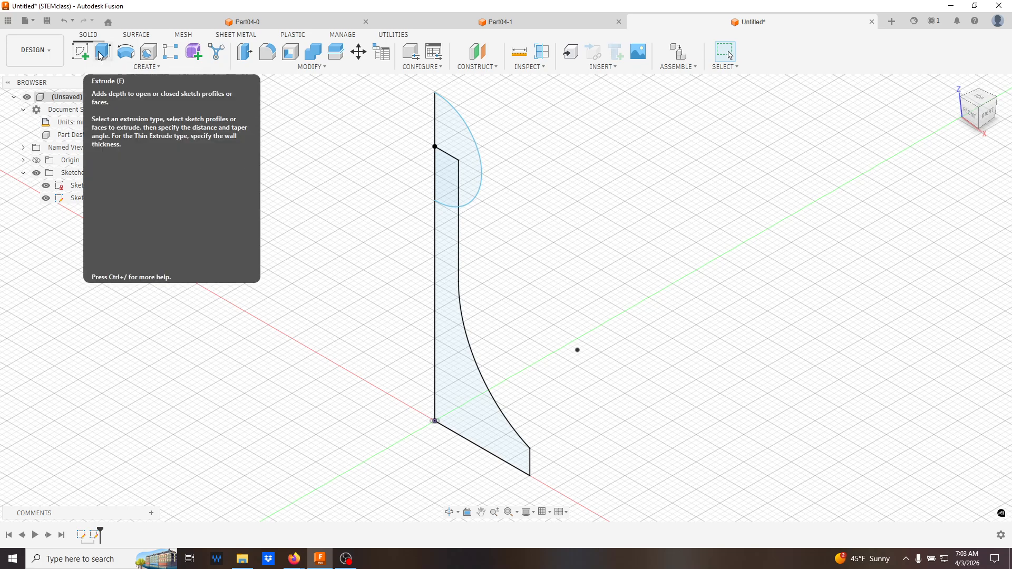
Revolve the stem half-profile fully around its long vertical side as a new body.
{"action": "left_click", "coordinate": [126, 51]}
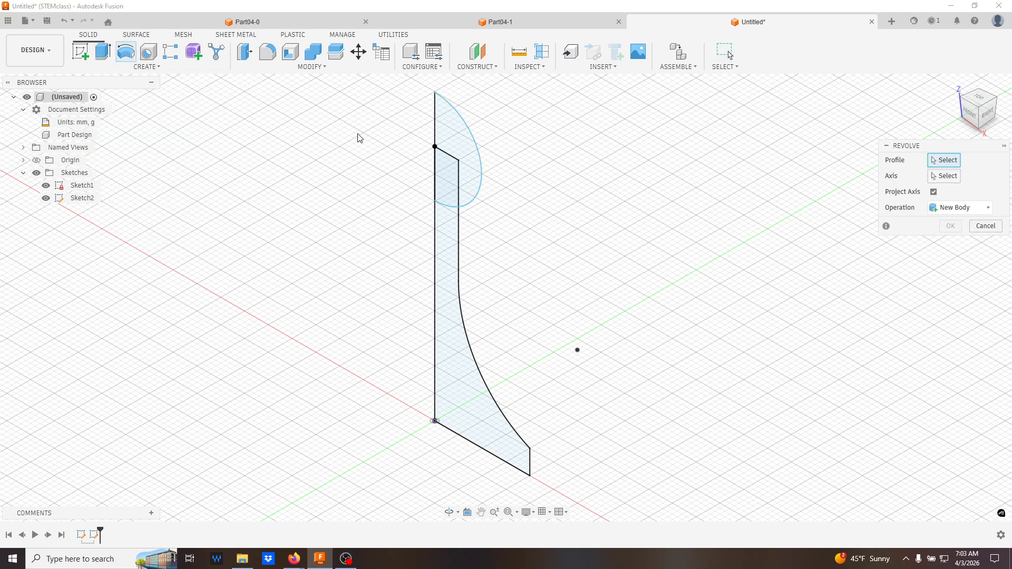
{"action": "left_click", "coordinate": [451, 261]}
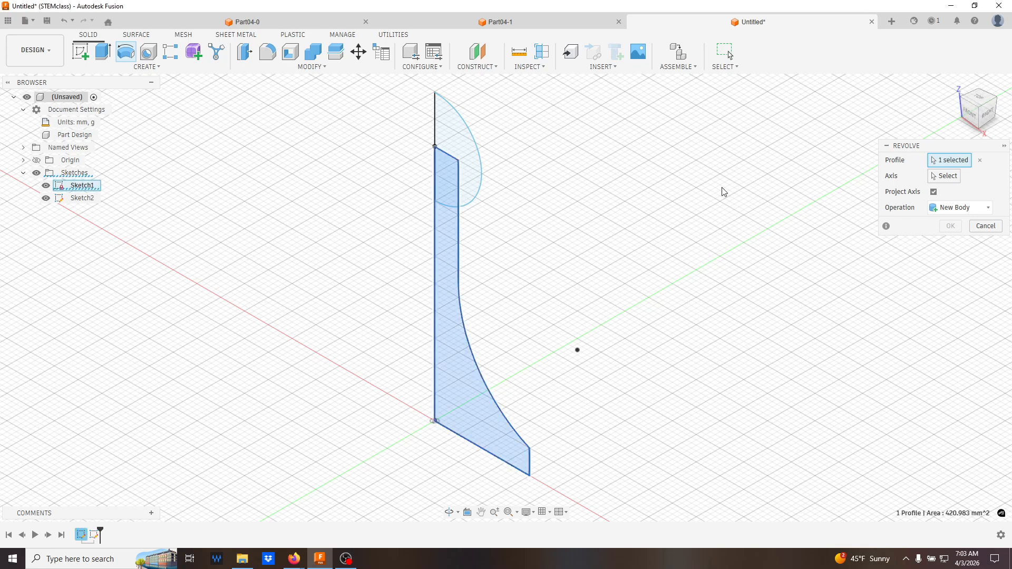
{"action": "left_click", "coordinate": [951, 177]}
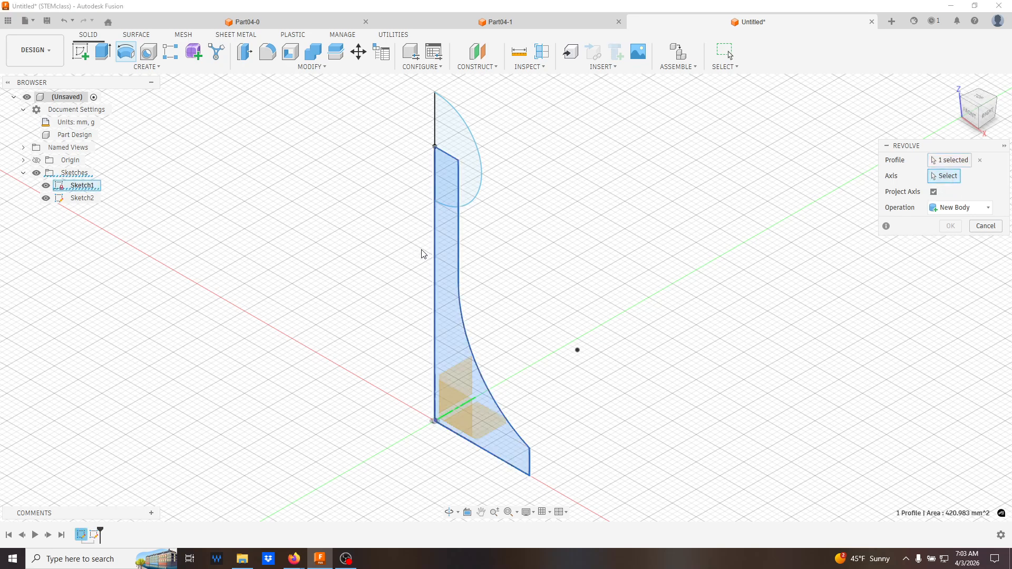
{"action": "left_click", "coordinate": [435, 253]}
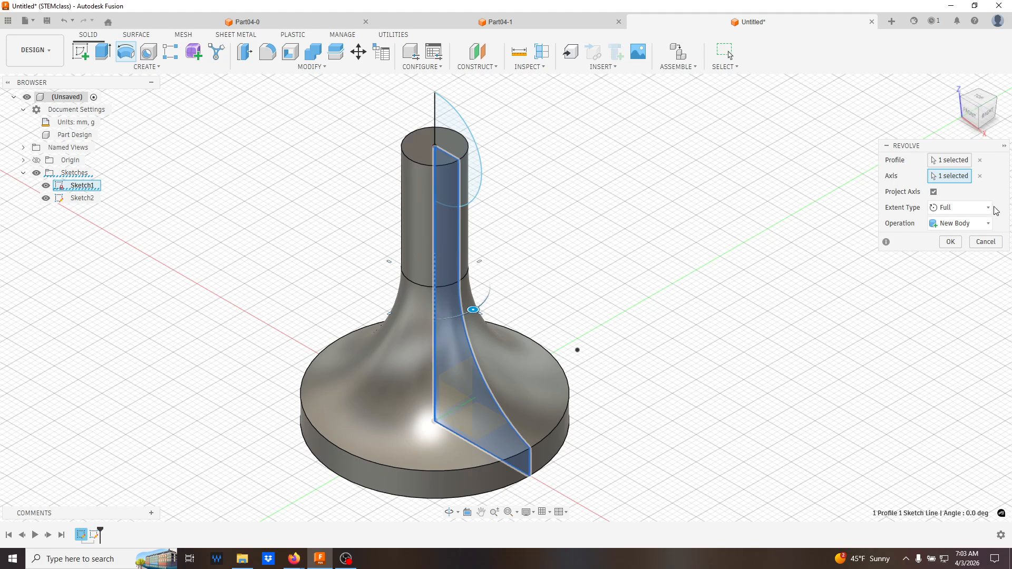
{"action": "left_click", "coordinate": [958, 223]}
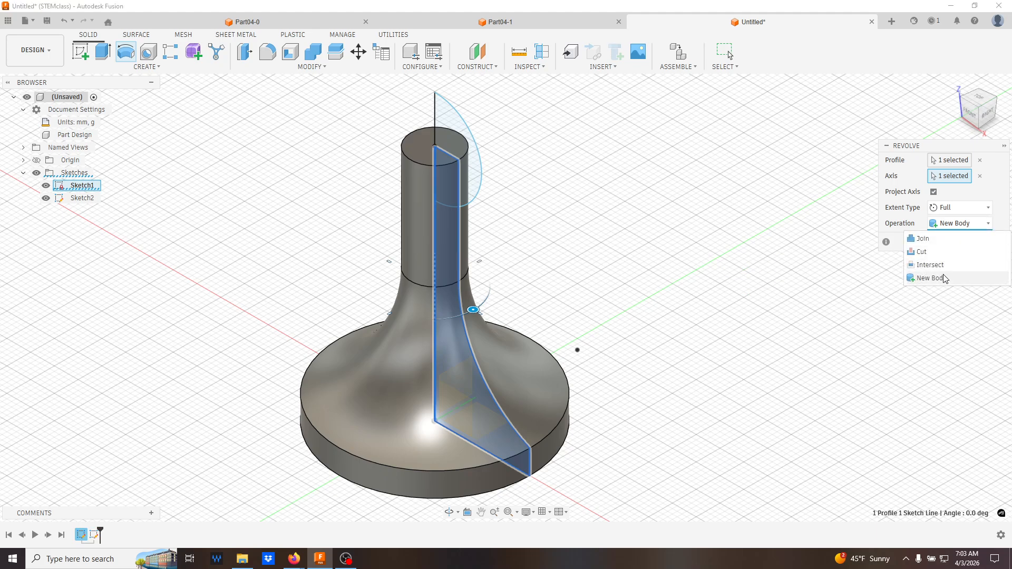
{"action": "left_click", "coordinate": [988, 226]}
{"action": "left_click", "coordinate": [950, 242]}
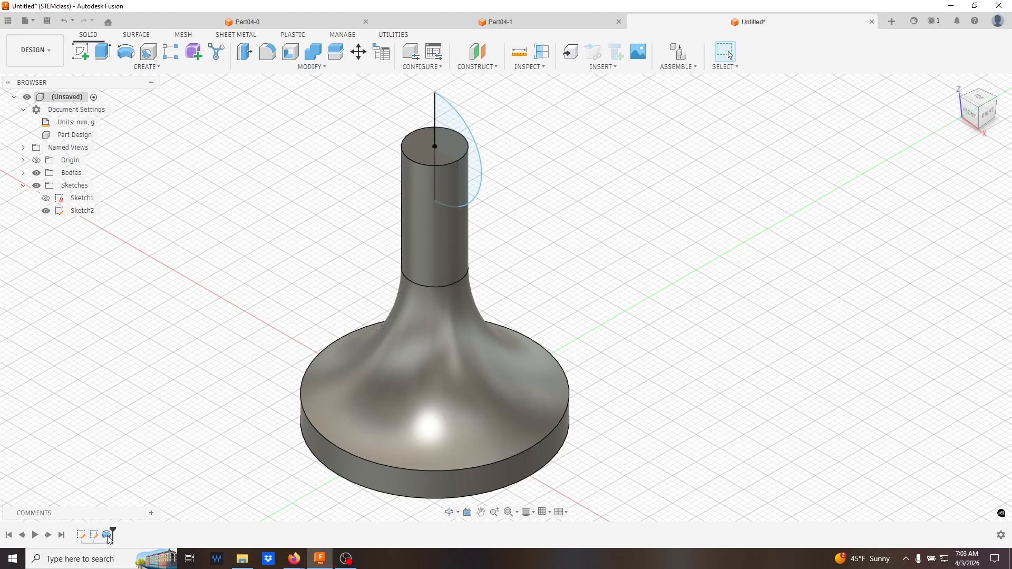
Revolve the half-circle profile fully around its straight vertical edge, using the Join operation to merge the ball with the stem.
{"action": "left_click", "coordinate": [126, 51]}
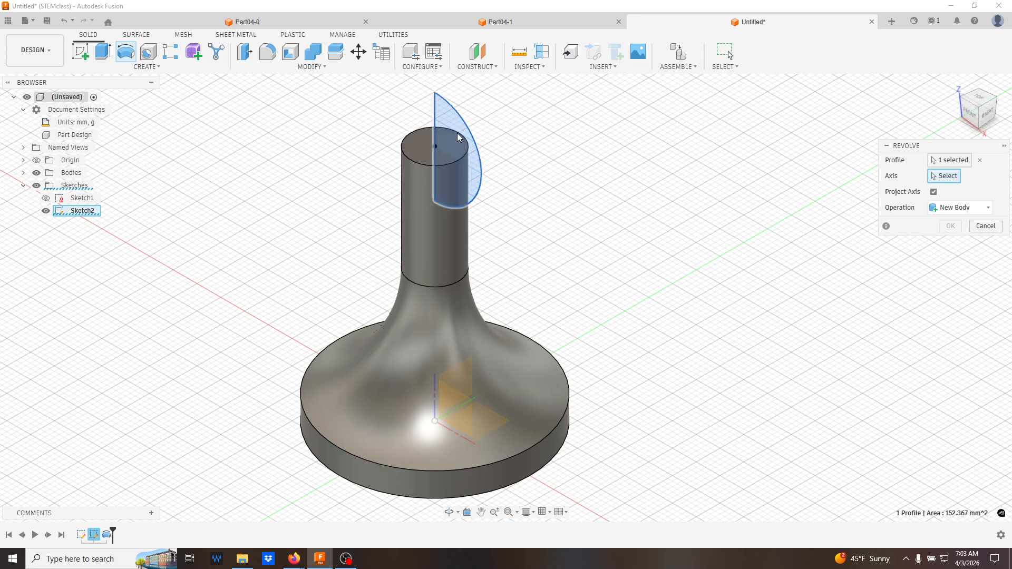
{"action": "left_click", "coordinate": [980, 160]}
{"action": "left_click", "coordinate": [463, 187]}
{"action": "left_click", "coordinate": [944, 176]}
{"action": "left_click", "coordinate": [436, 135]}
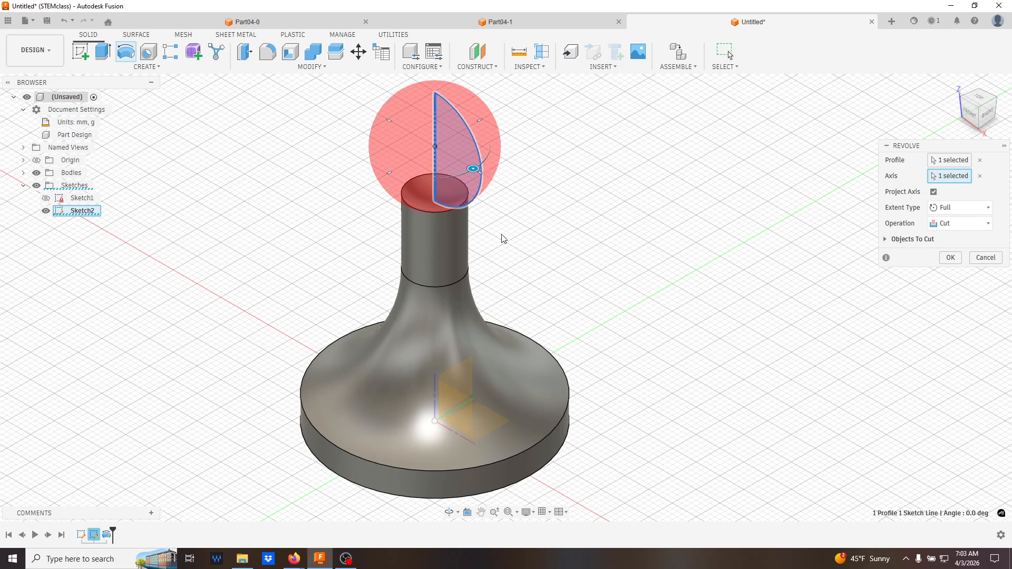
{"action": "mouse_move", "coordinate": [533, 248]}
{"action": "middle_mouse_down", "text": "shift"}
{"action": "mouse_move", "coordinate": [560, 208]}
{"action": "mouse_move", "coordinate": [564, 223]}
{"action": "middle_mouse_up", "text": "shift"}
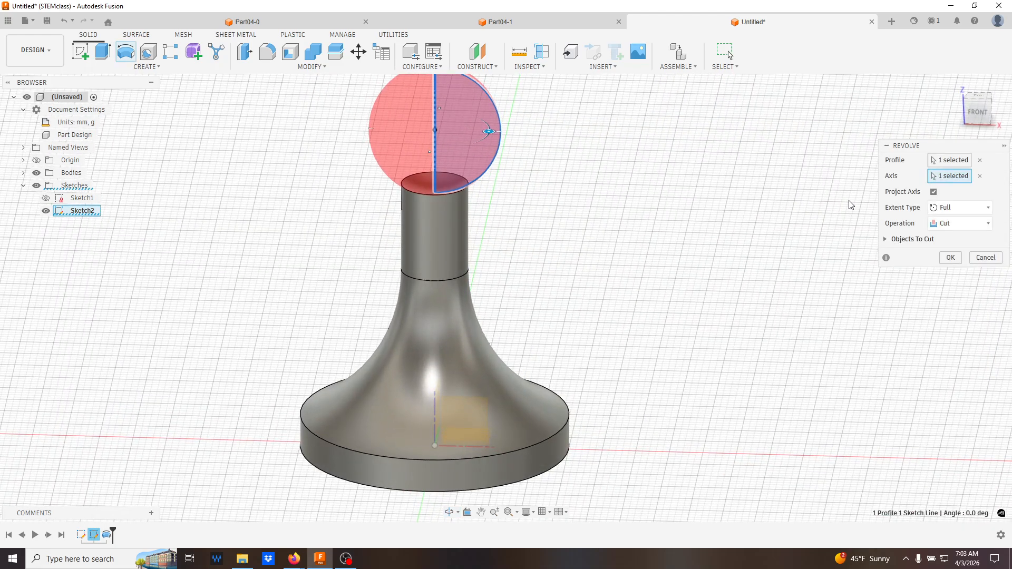
{"action": "left_click", "coordinate": [984, 223]}
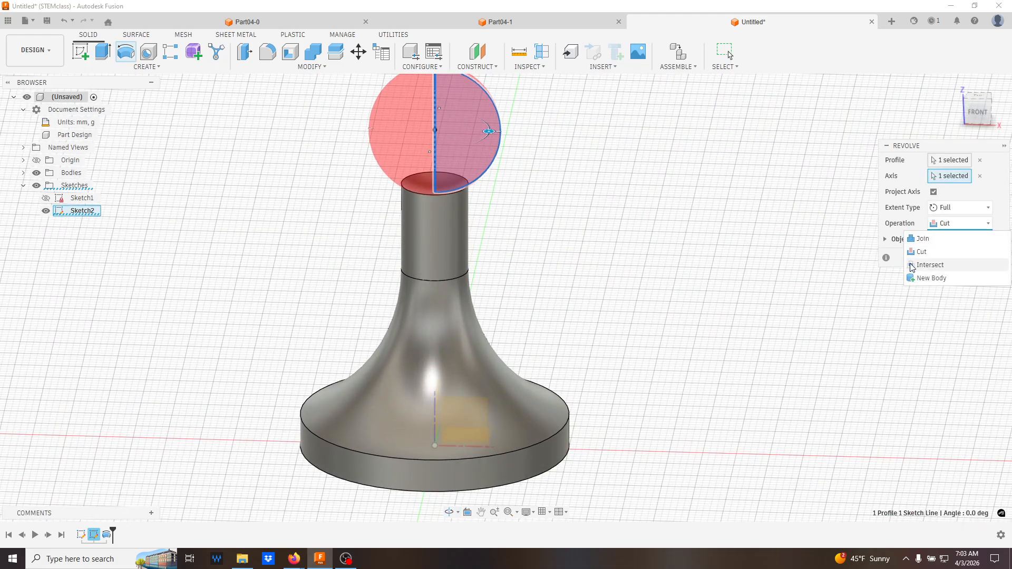
{"action": "left_click", "coordinate": [922, 239]}
{"action": "middle_click_drag", "start_coordinate": [397, 228], "coordinate": [418, 185], "text": "shift"}
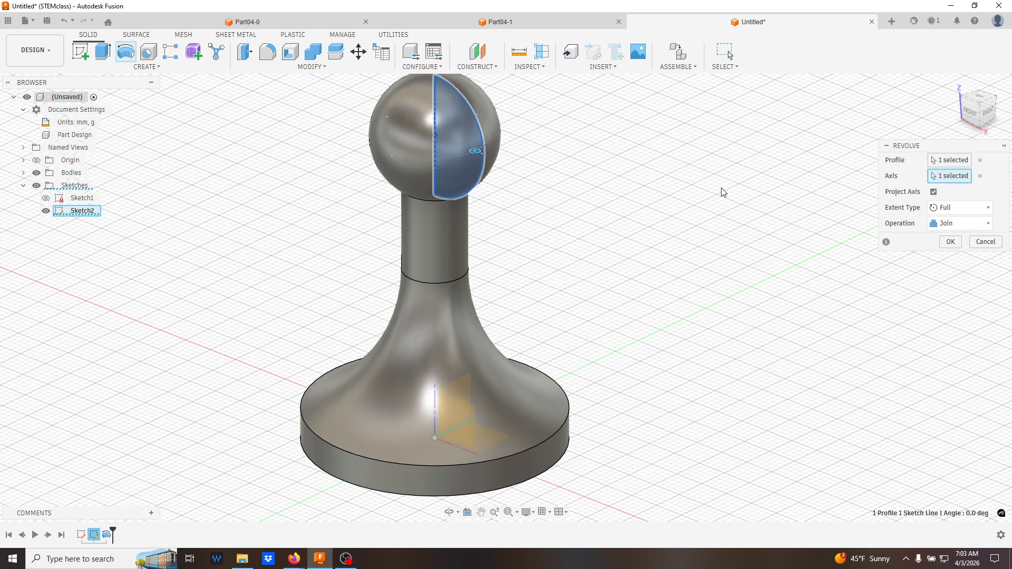
{"action": "left_click", "coordinate": [950, 243]}
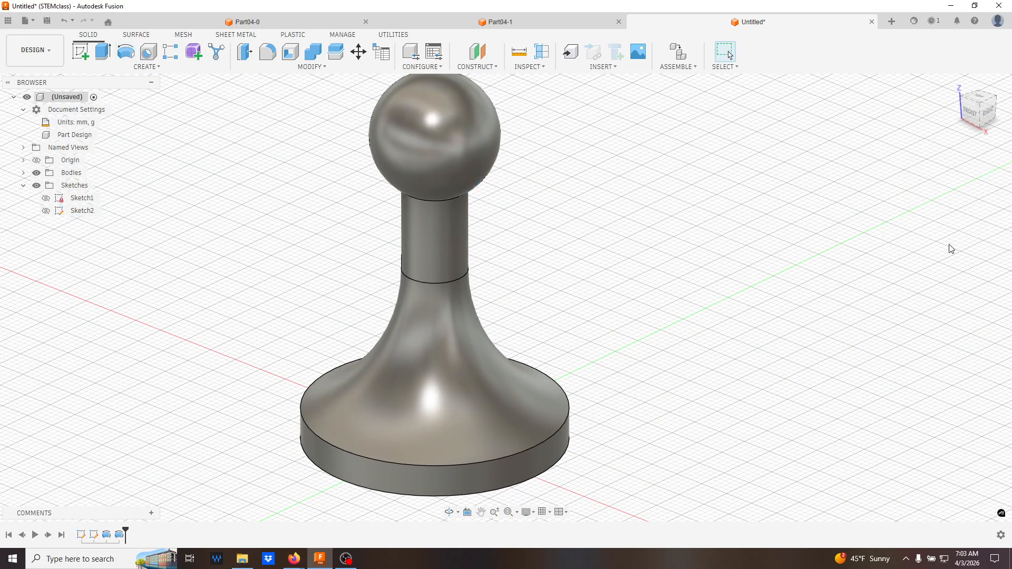
Expand the list of bodies and change the ball's revolve operation to New Body.
{"action": "left_click", "coordinate": [24, 174]}
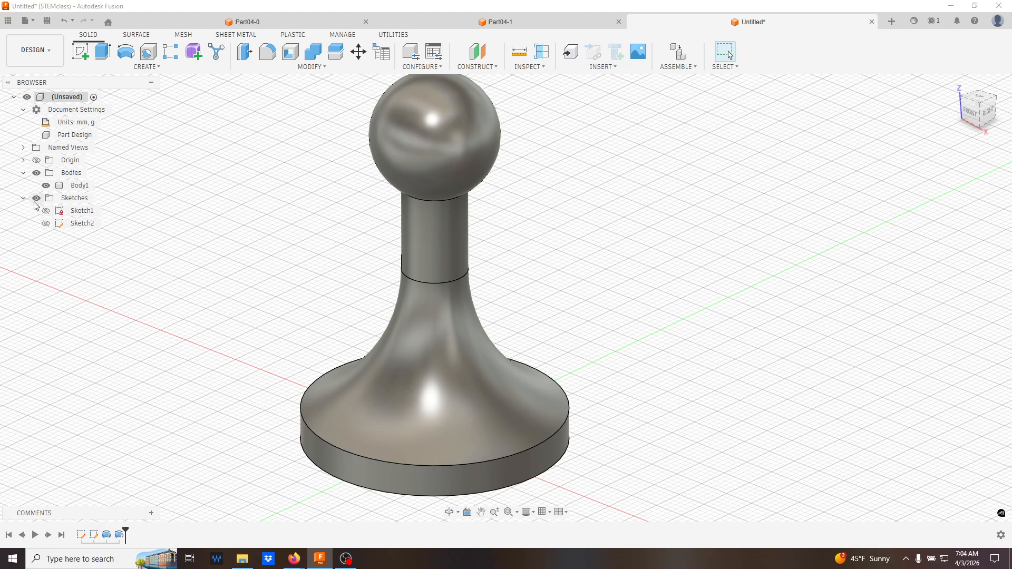
{"action": "right_click", "coordinate": [120, 535]}
{"action": "left_click", "coordinate": [152, 422]}
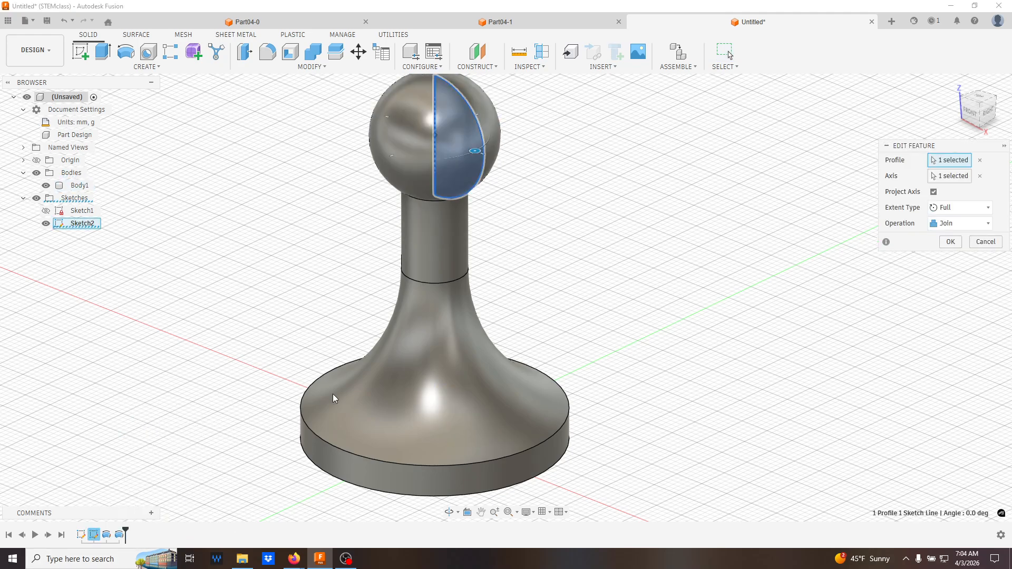
{"action": "left_click", "coordinate": [977, 224]}
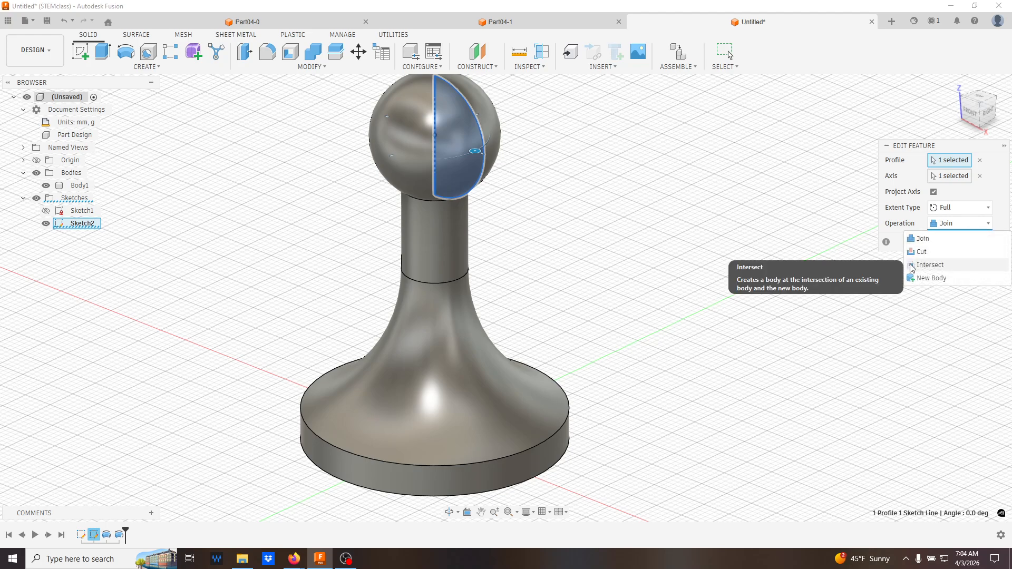
{"action": "left_click", "coordinate": [915, 278]}
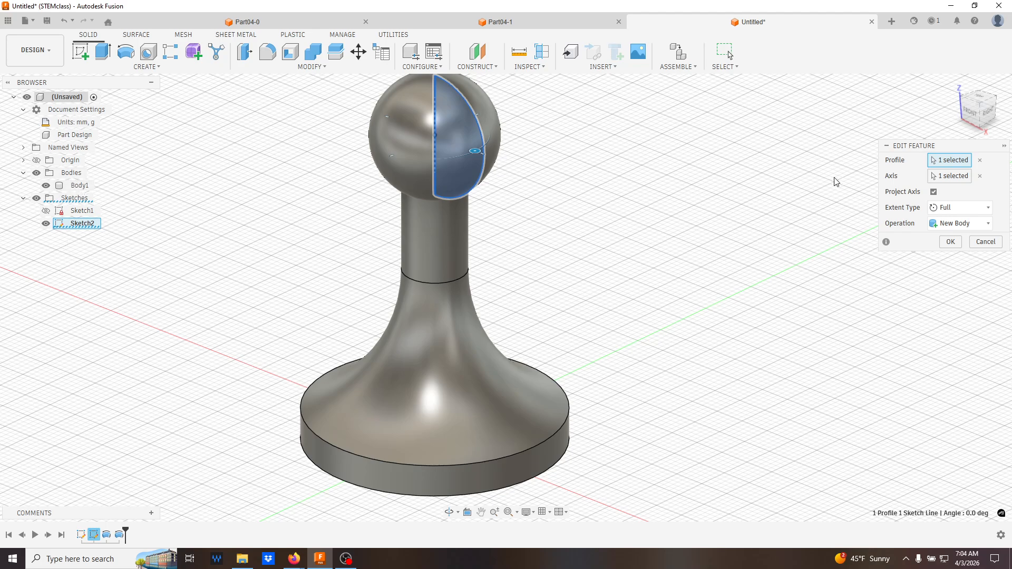
{"action": "left_click", "coordinate": [951, 242]}
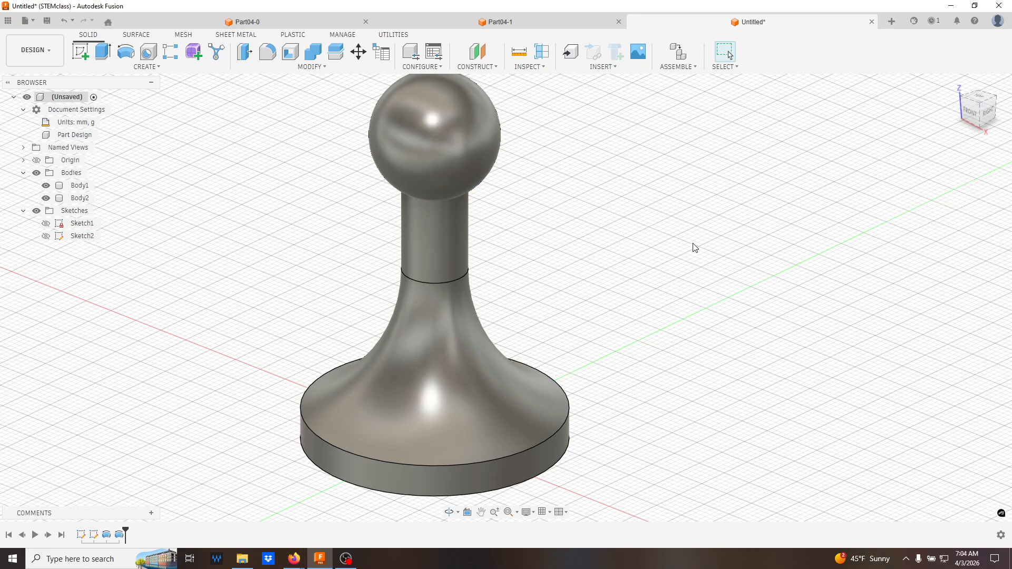
Toggle the visibility of Body1 and Body2 to examine the stem and the ball as separate bodies.
{"action": "left_click", "coordinate": [45, 185]}
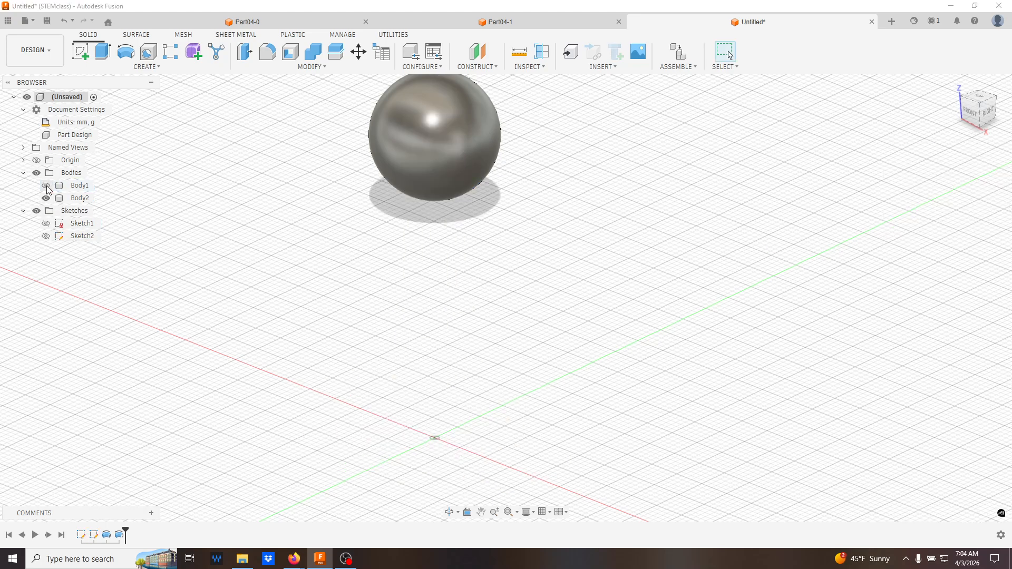
{"action": "left_click", "coordinate": [46, 199]}
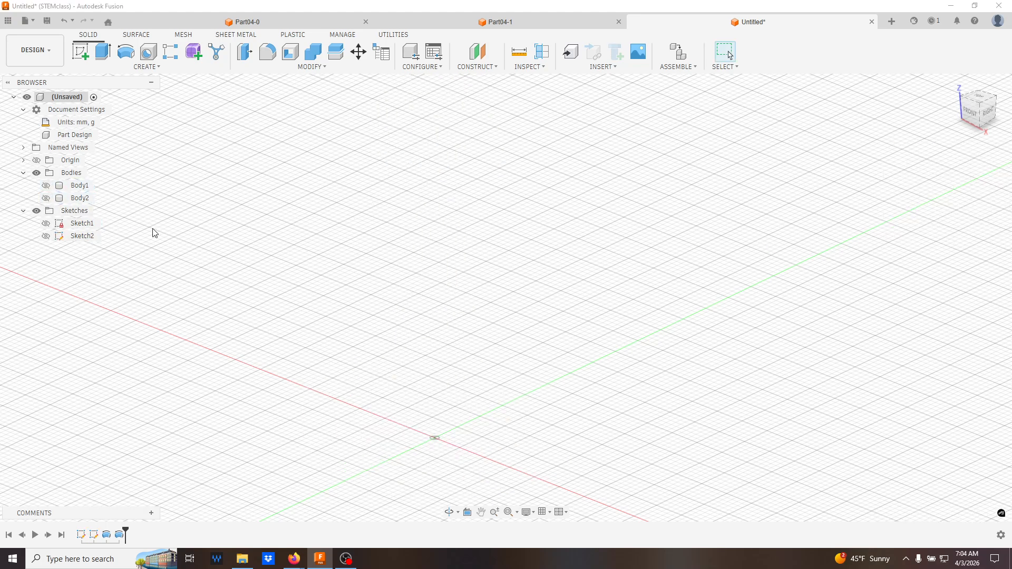
{"action": "left_click", "coordinate": [46, 198]}
{"action": "left_click", "coordinate": [46, 186]}
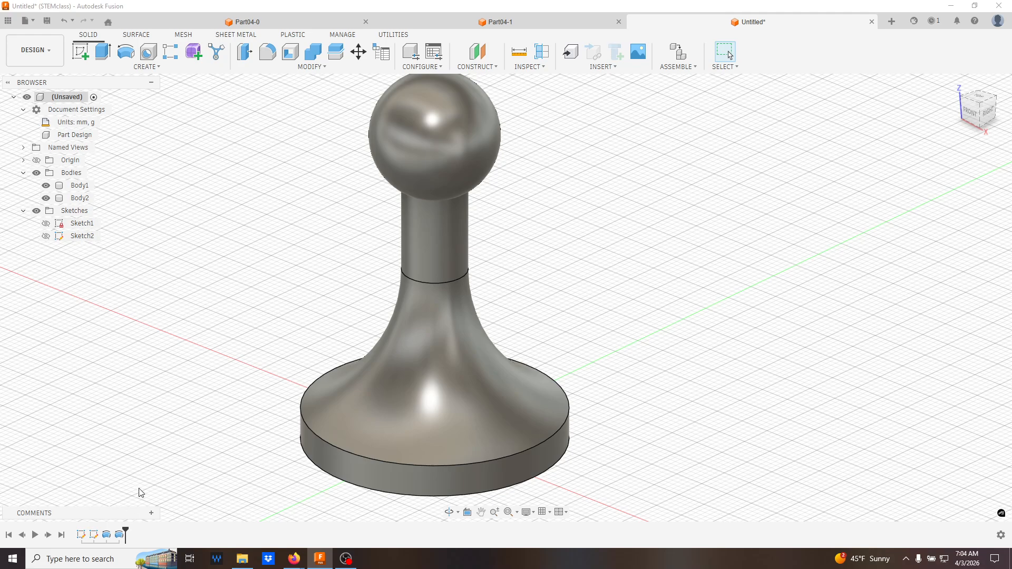
Edit the ball's revolve feature, preview the Intersect operation from several angles, and set the operation back to Join.
{"action": "right_click", "coordinate": [119, 535]}
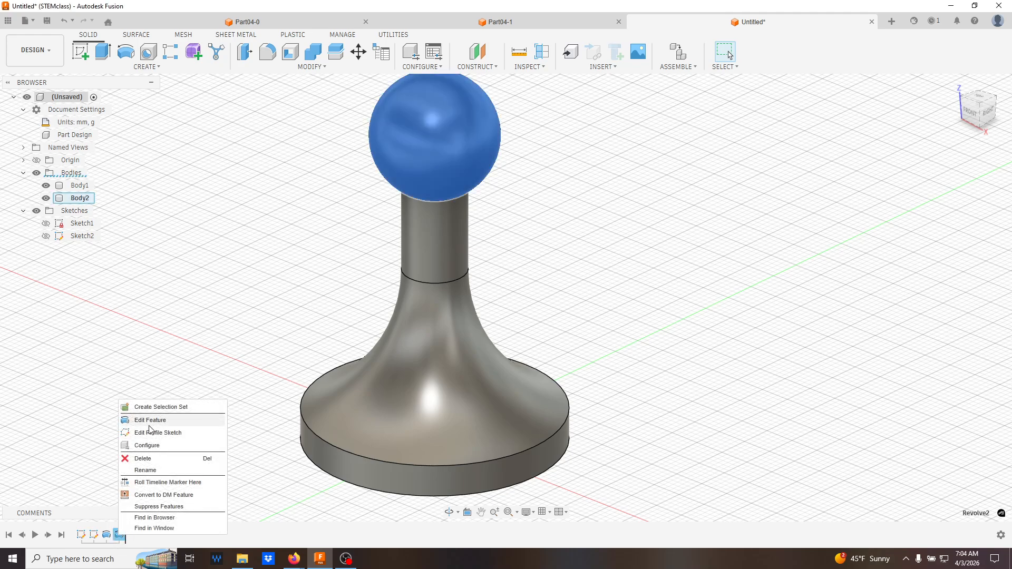
{"action": "left_click", "coordinate": [153, 420]}
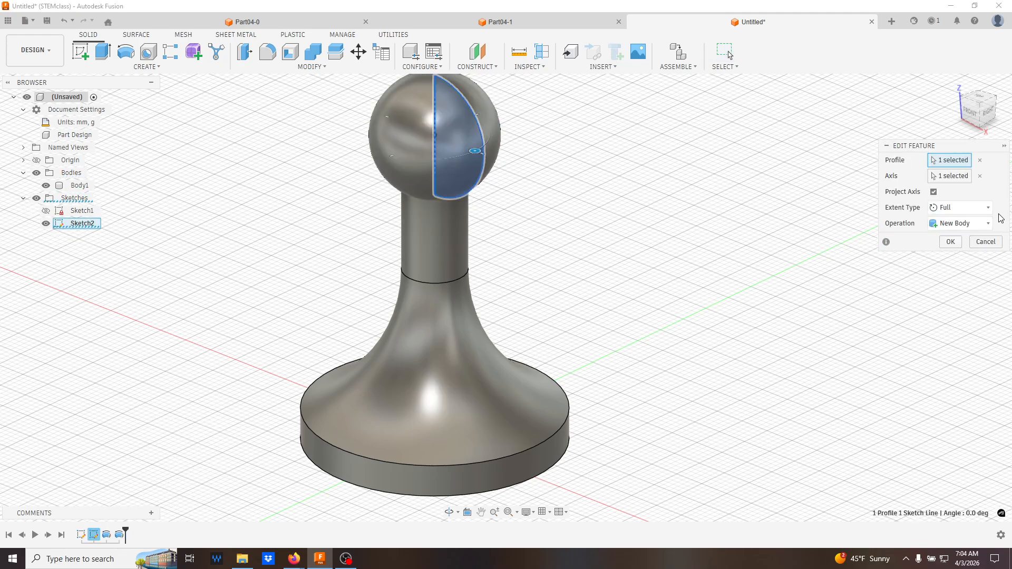
{"action": "left_click", "coordinate": [987, 223]}
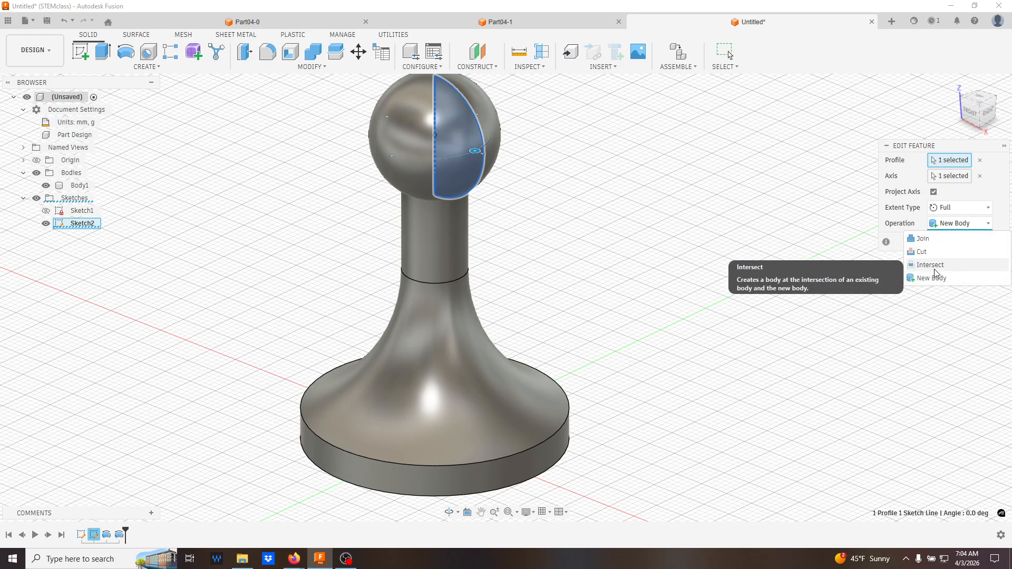
{"action": "left_click", "coordinate": [931, 265]}
{"action": "middle_click_drag", "start_coordinate": [547, 246], "coordinate": [521, 228], "text": "shift"}
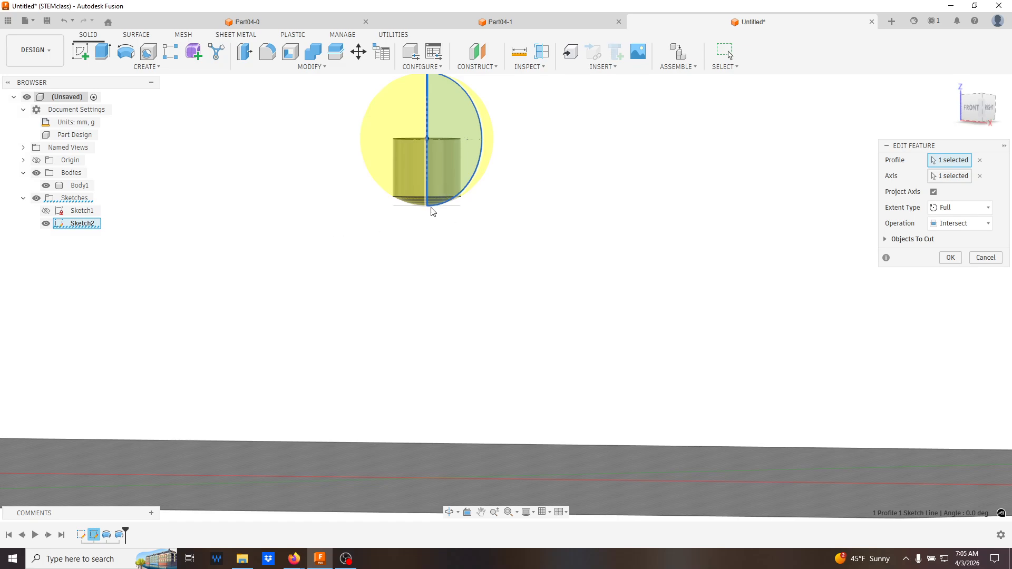
{"action": "middle_click_drag", "start_coordinate": [446, 207], "coordinate": [457, 209], "text": "shift"}
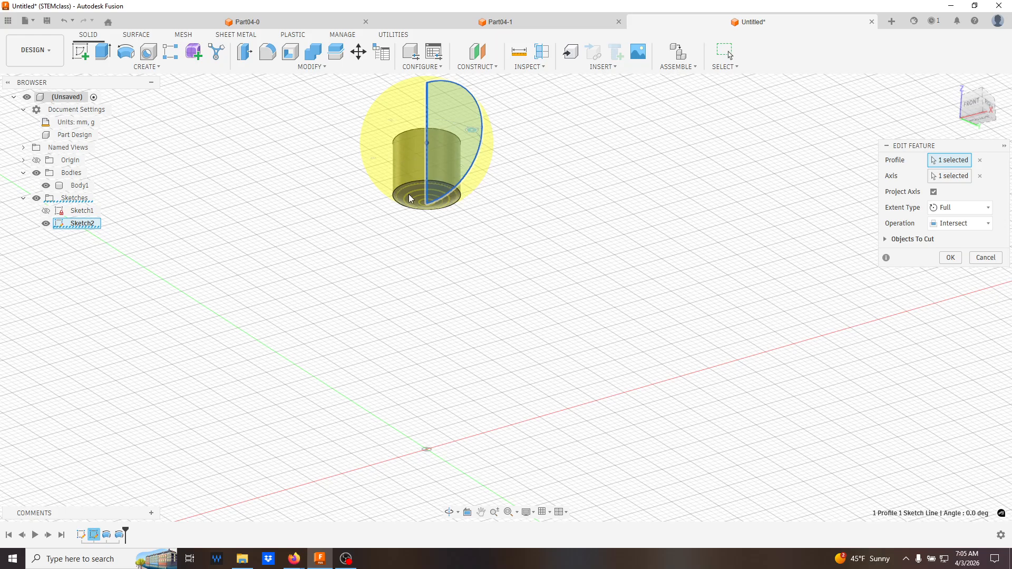
{"action": "mouse_move", "coordinate": [433, 216]}
{"action": "middle_mouse_down", "text": "shift"}
{"action": "mouse_move", "coordinate": [436, 244]}
{"action": "mouse_move", "coordinate": [432, 213]}
{"action": "middle_mouse_up", "text": "shift"}
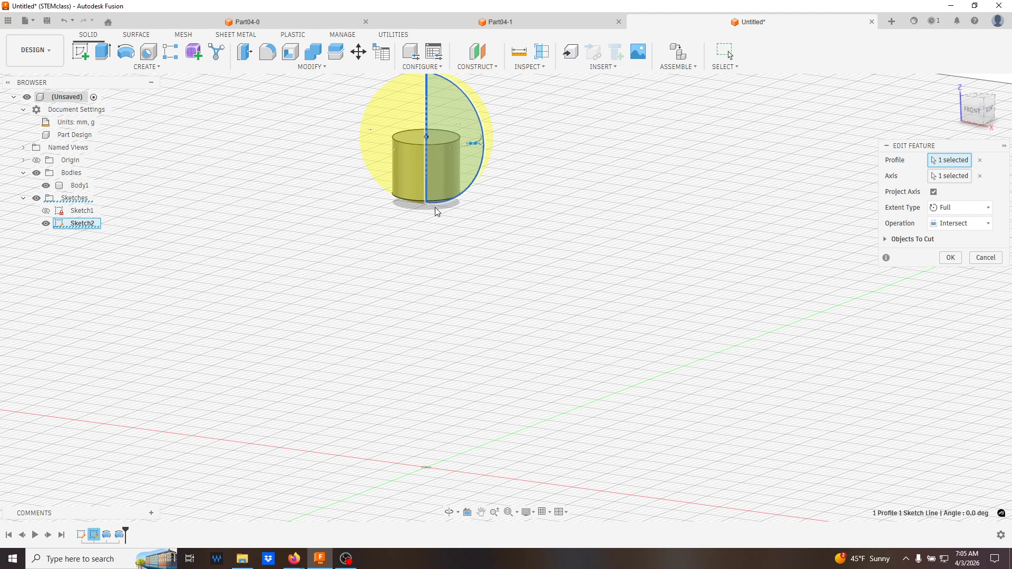
{"action": "left_click", "coordinate": [949, 223]}
{"action": "left_click", "coordinate": [948, 238]}
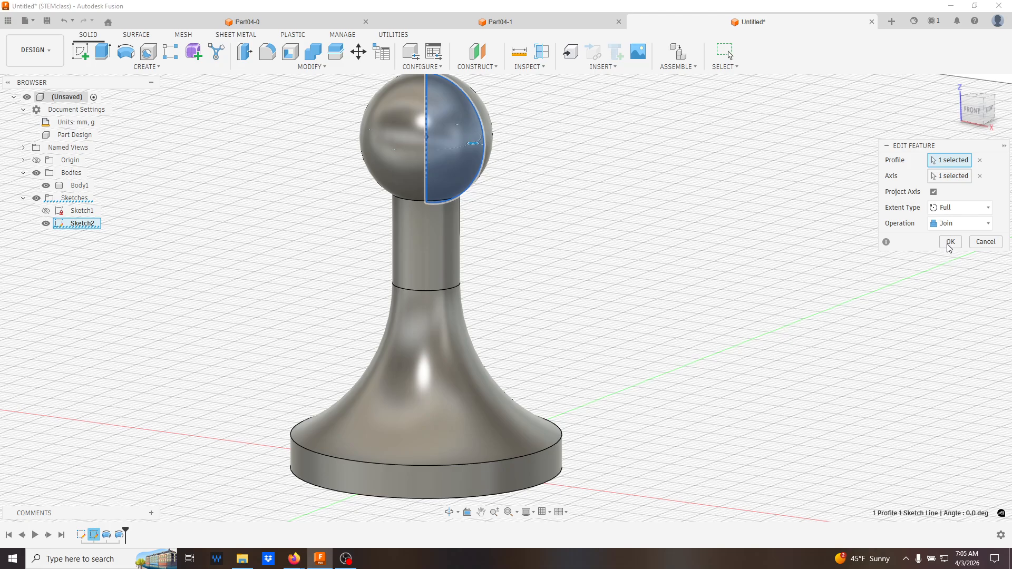
{"action": "left_click", "coordinate": [950, 242]}
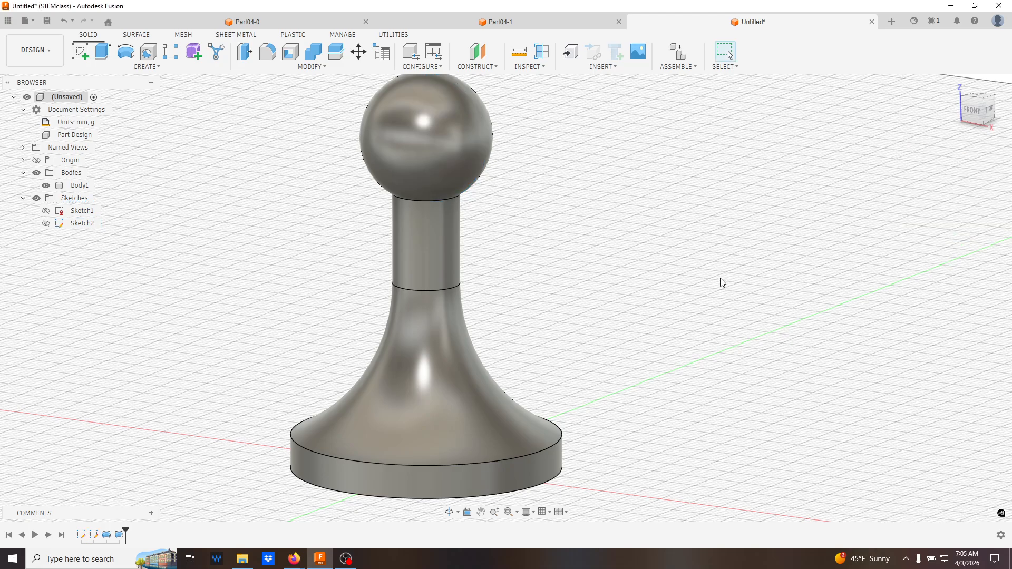
Save the finished model as Part04-2 in the 04-02 folder of ScreenCaptures.
{"action": "middle_click_drag", "start_coordinate": [773, 281], "coordinate": [712, 285], "text": "shift"}
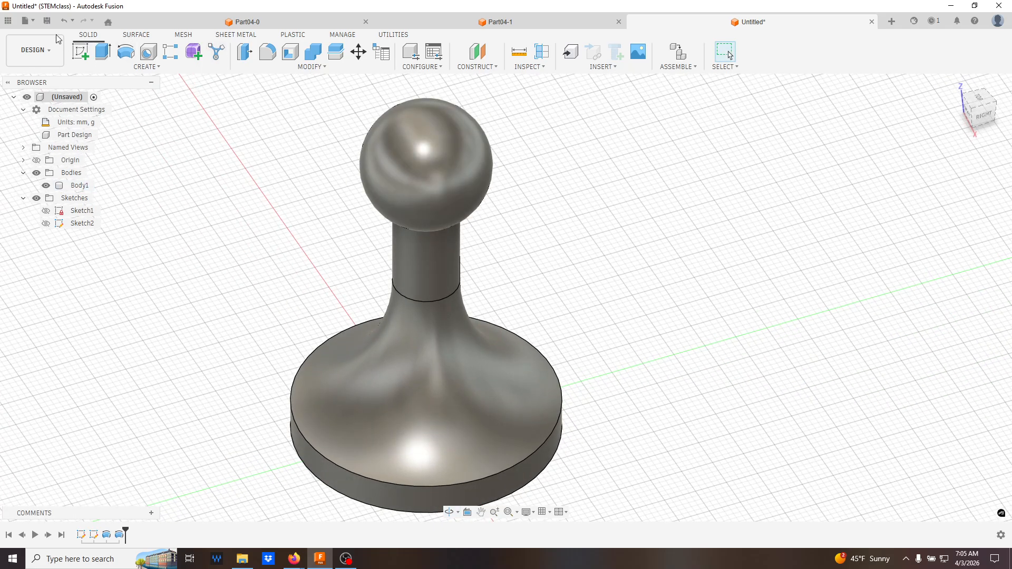
{"action": "left_click", "coordinate": [47, 21]}
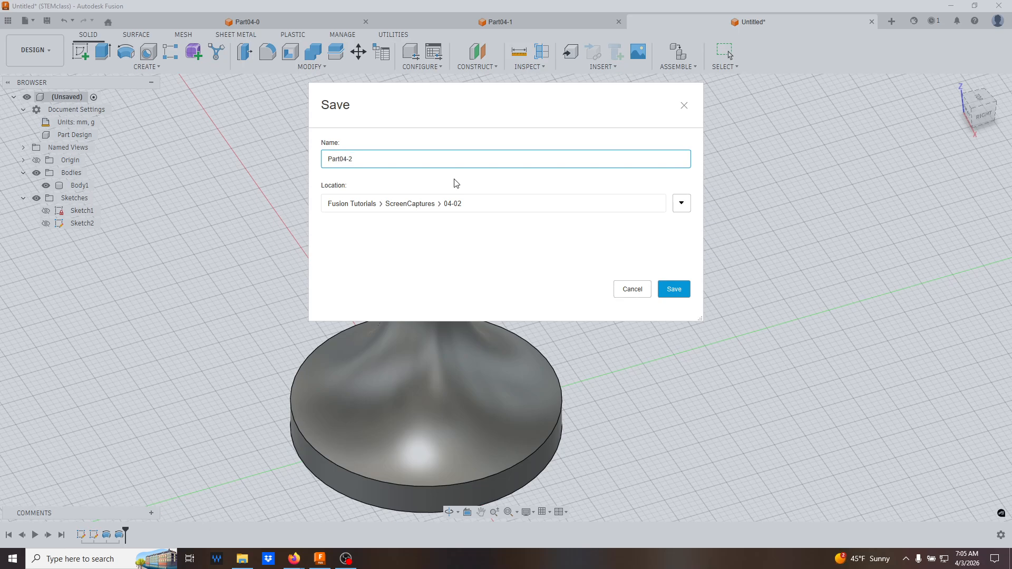
{"action": "key", "text": "Return"}
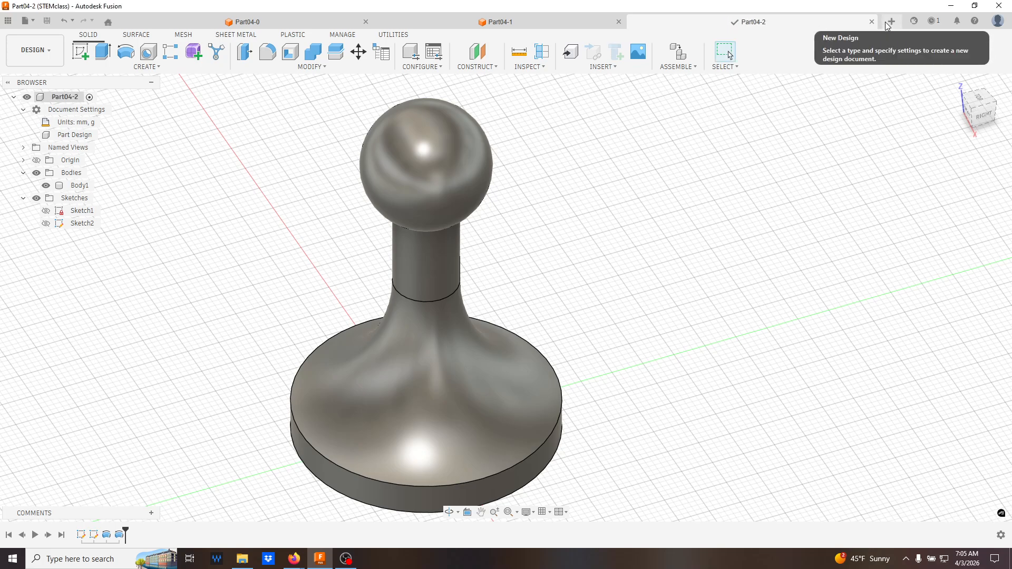
Create a new part design in millimetres and grams, and start a sketch on the vertical front (XZ) plane.
{"action": "left_click", "coordinate": [891, 21]}
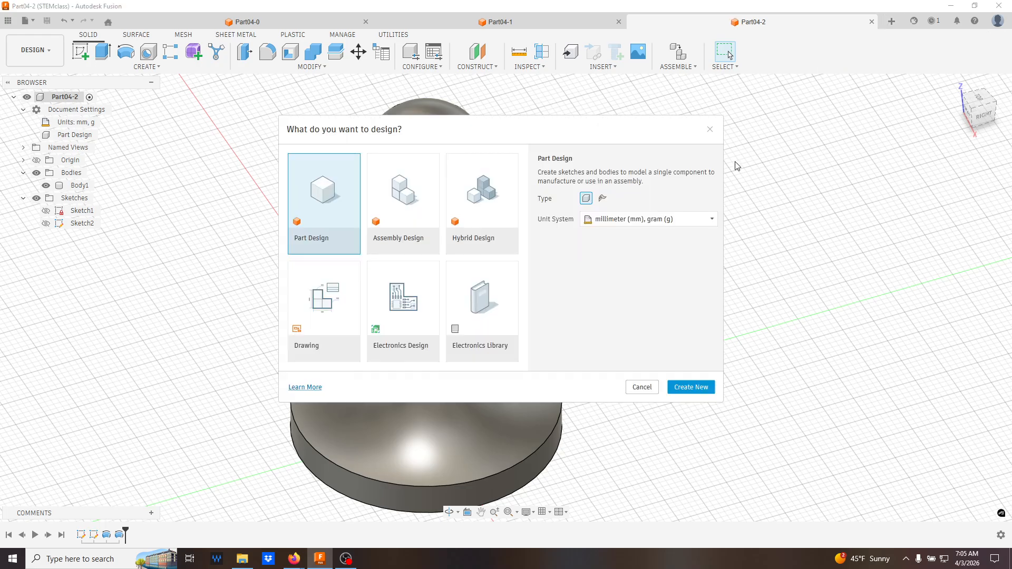
{"action": "left_click", "coordinate": [692, 388]}
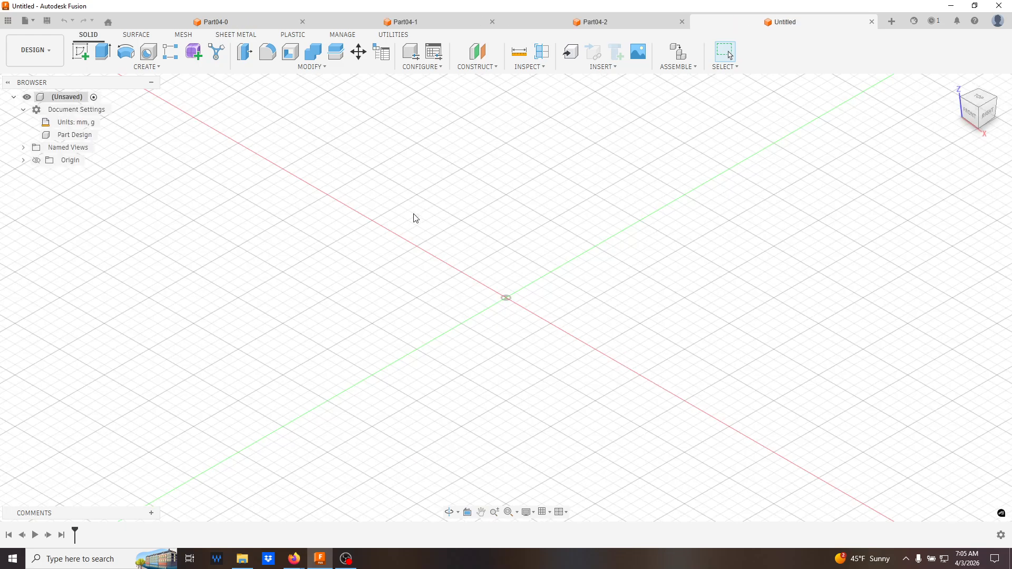
{"action": "left_click", "coordinate": [83, 59]}
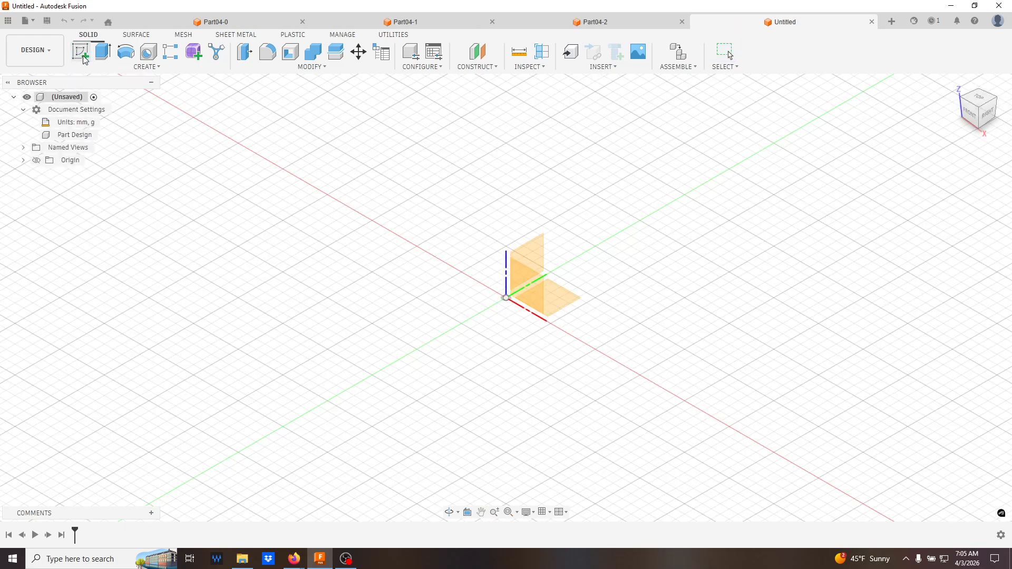
{"action": "left_click", "coordinate": [536, 295]}
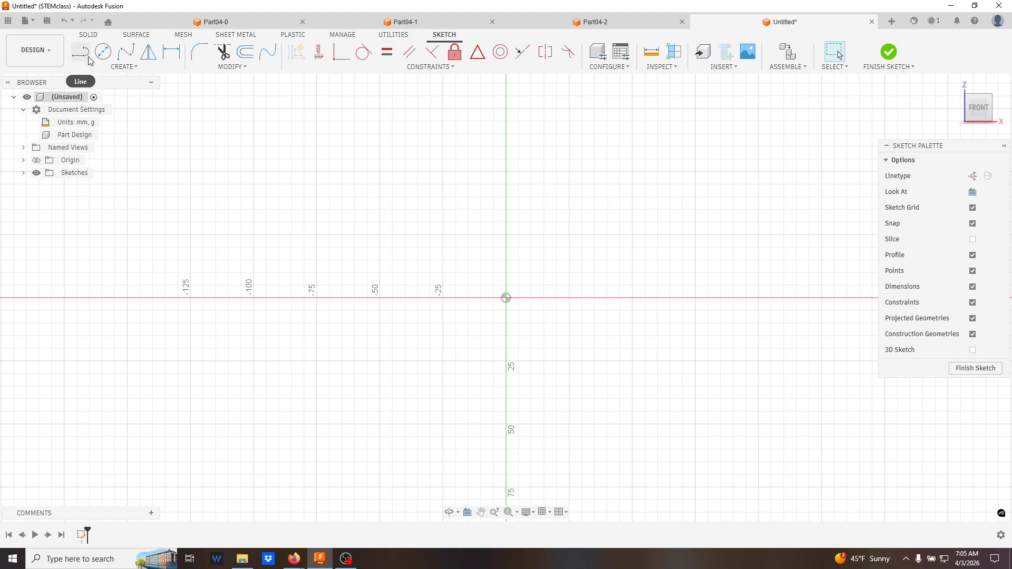
Sketch an open five-line profile: long upright side, base, short outer edge, slope about 69 mm long, and upper line about 25 mm long.
{"action": "left_click", "coordinate": [82, 53]}
{"action": "left_click", "coordinate": [473, 134]}
{"action": "left_click", "coordinate": [449, 331]}
{"action": "left_click", "coordinate": [678, 333]}
{"action": "left_click", "coordinate": [699, 262]}
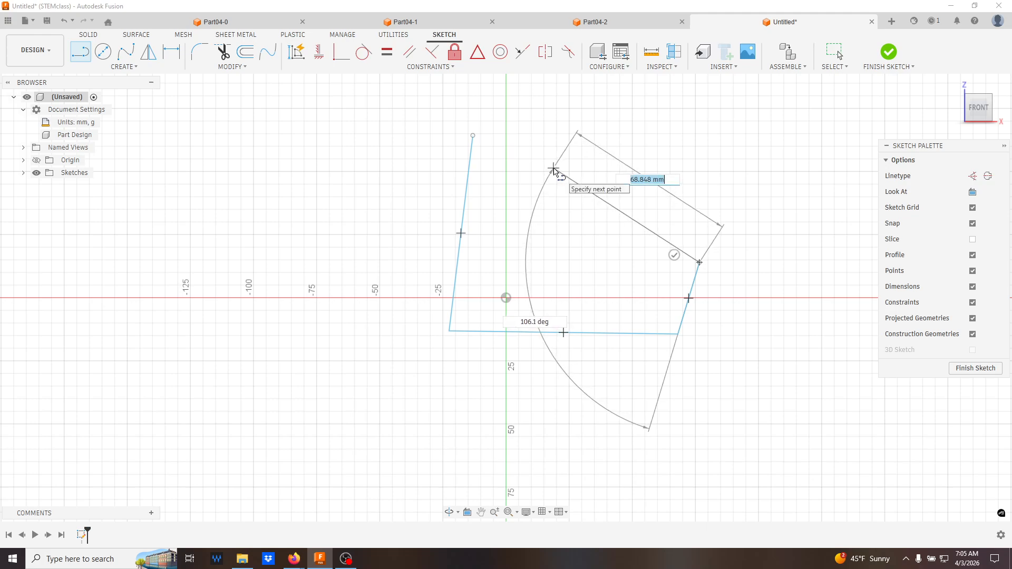
{"action": "left_click", "coordinate": [554, 169]}
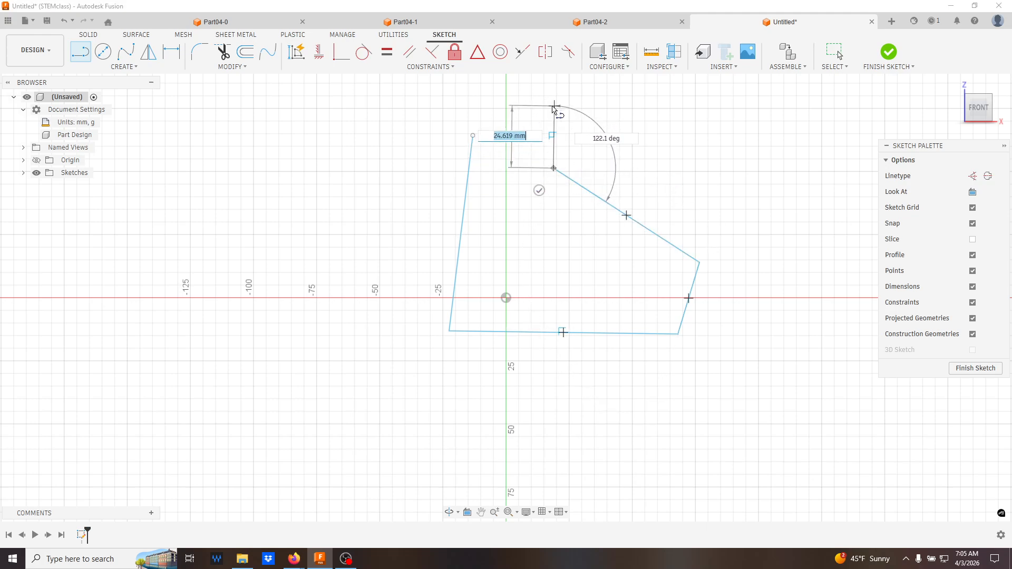
{"action": "left_click", "coordinate": [550, 105]}
{"action": "key", "text": "Escape"}
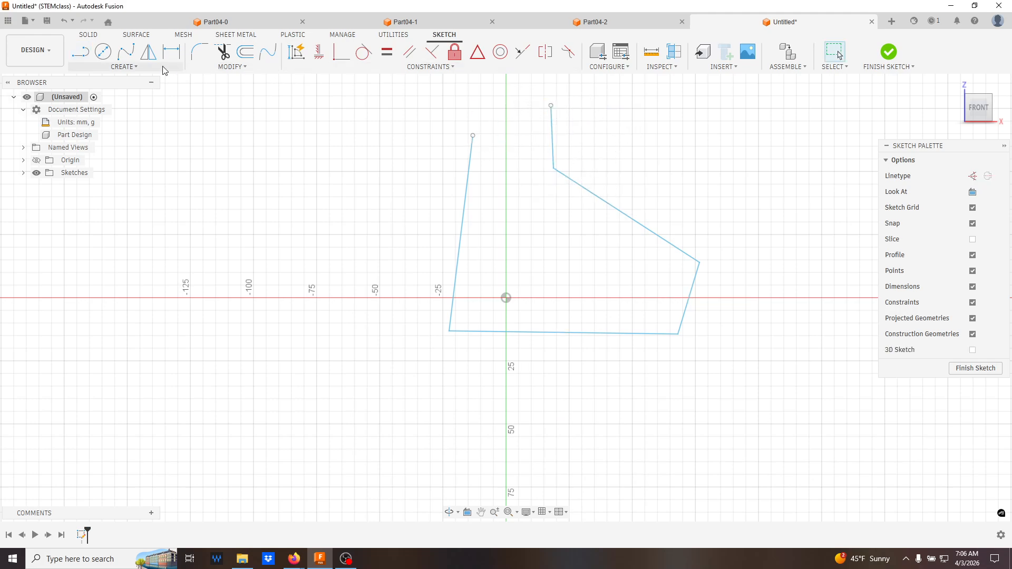
Replace the sloped line with a 3-point arc that curves inward between the two open endpoints.
{"action": "left_click", "coordinate": [641, 217]}
{"action": "key", "text": "Delete"}
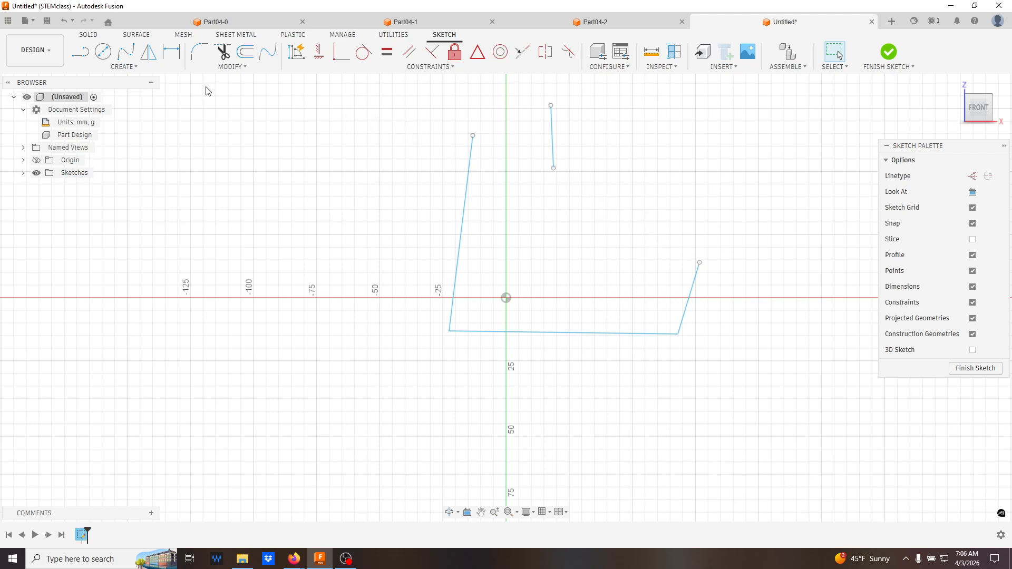
{"action": "left_click", "coordinate": [133, 67]}
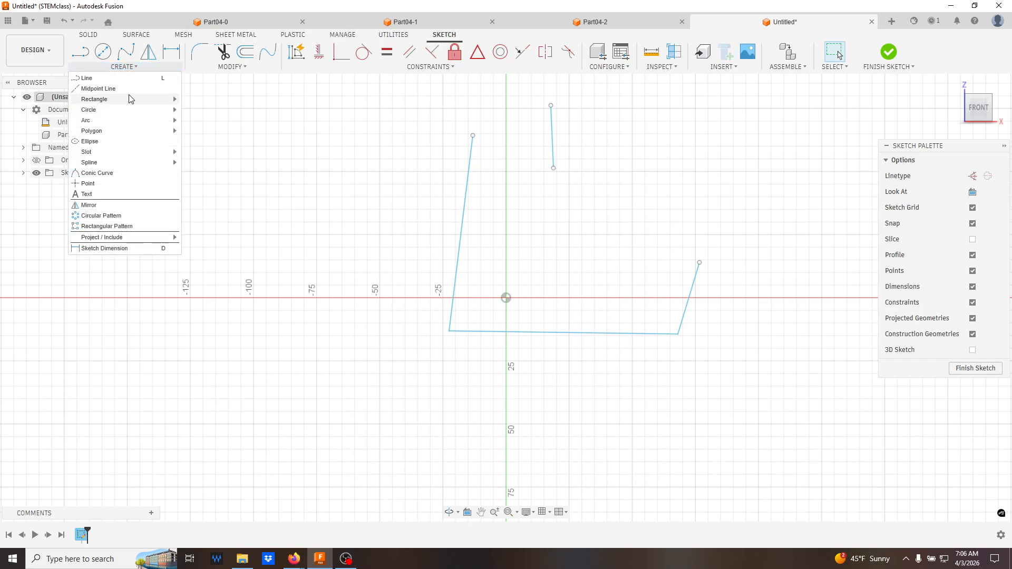
{"action": "mouse_move", "coordinate": [120, 121]}
{"action": "left_click", "coordinate": [196, 129]}
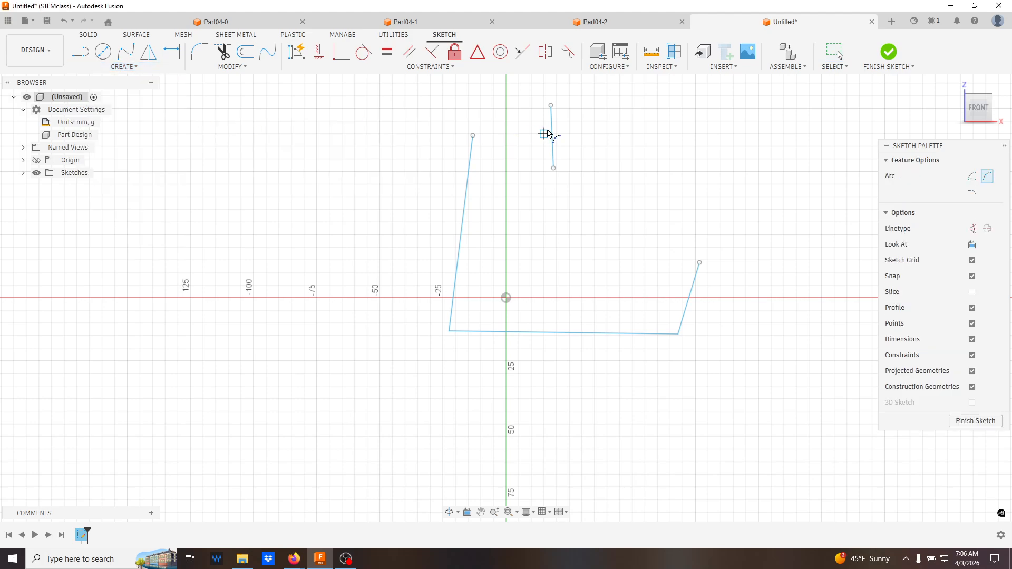
{"action": "left_click", "coordinate": [553, 169]}
{"action": "left_click", "coordinate": [700, 263]}
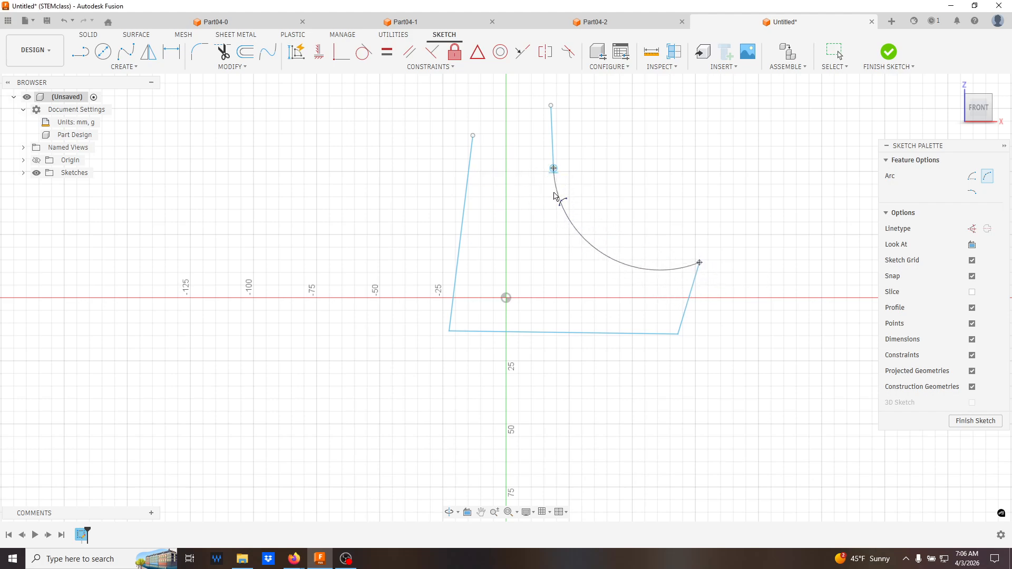
{"action": "left_click", "coordinate": [558, 199]}
{"action": "key", "text": "Escape"}
{"action": "scroll", "coordinate": [495, 203], "scroll_direction": "up", "scroll_amount": 2}
{"action": "scroll", "coordinate": [543, 199], "scroll_direction": "down", "scroll_amount": 5}
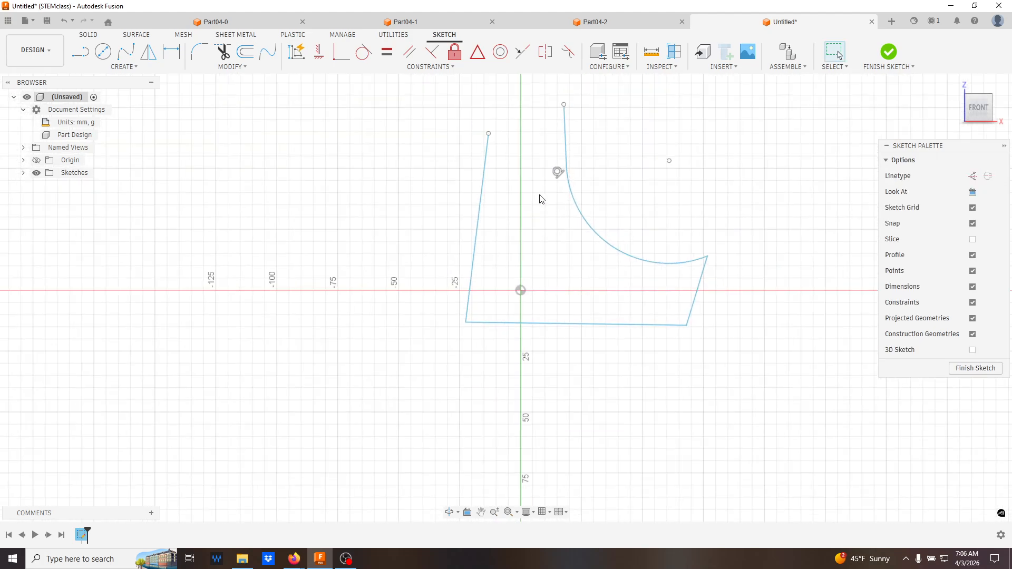
Constrain the long side and the short outer edge vertical, and the base line horizontal.
{"action": "left_click", "coordinate": [318, 51]}
{"action": "left_click", "coordinate": [507, 208]}
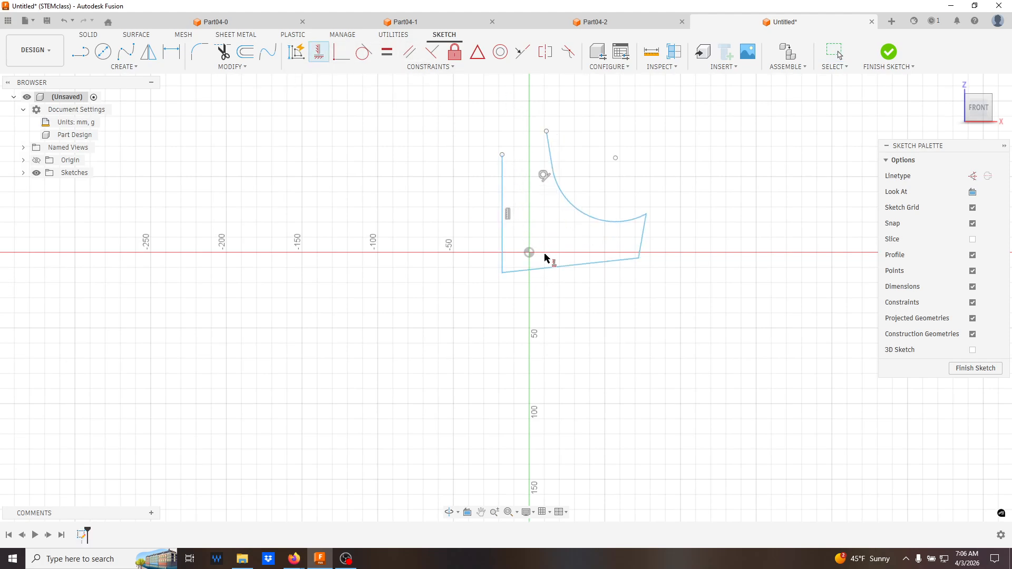
{"action": "left_click", "coordinate": [560, 270]}
{"action": "left_click", "coordinate": [641, 246]}
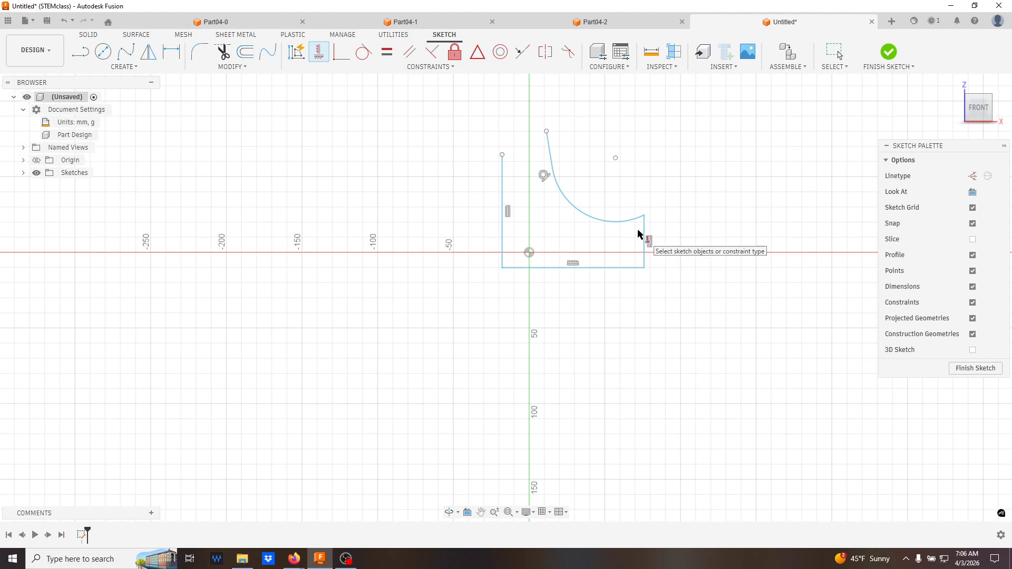
{"action": "key", "text": "Escape"}
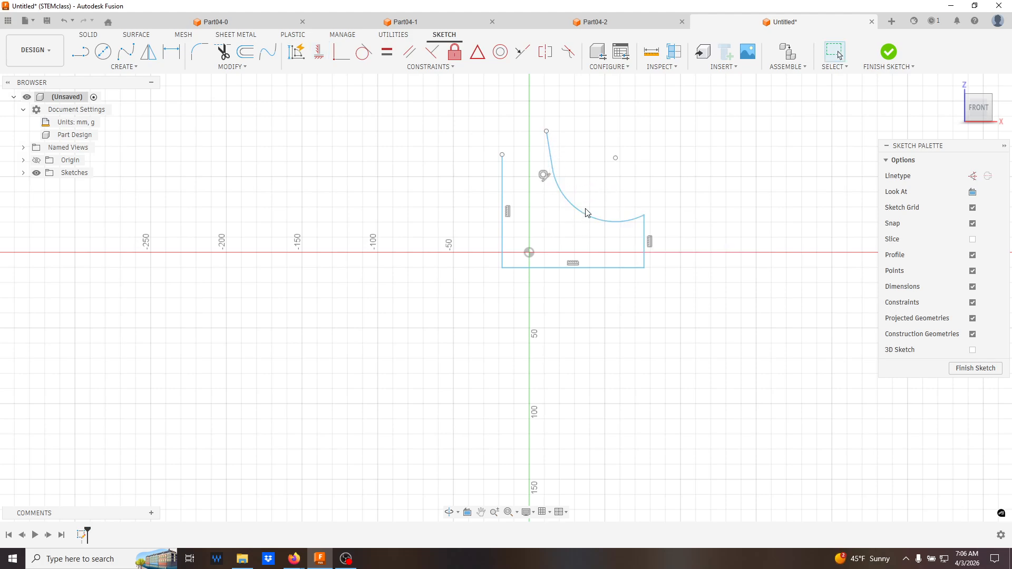
Move the arc's upper end slightly upward and constrain the short line above the arc vertical.
{"action": "left_click_drag", "start_coordinate": [553, 169], "coordinate": [554, 158]}
{"action": "left_click", "coordinate": [548, 146]}
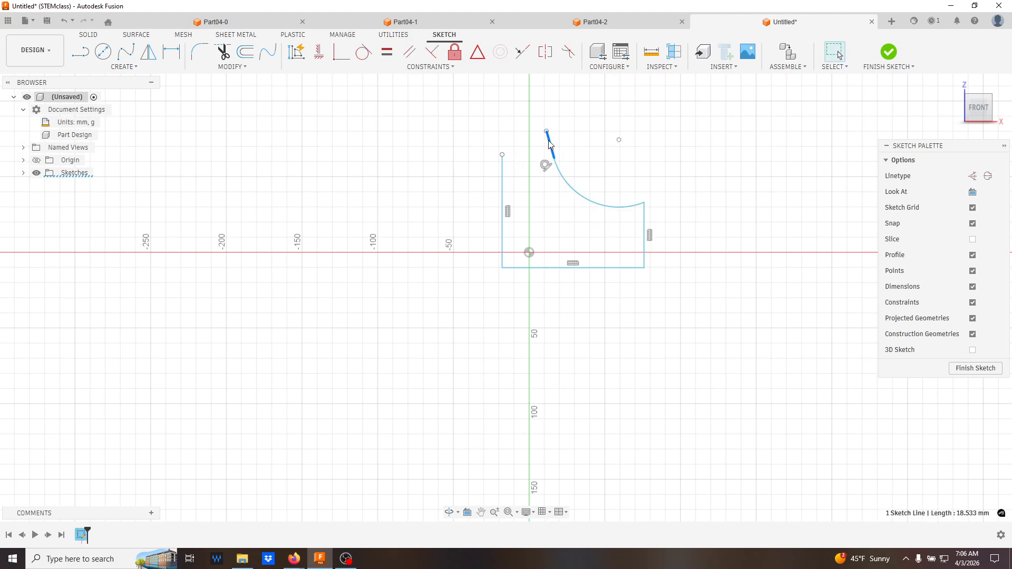
{"action": "left_click", "coordinate": [338, 53]}
{"action": "scroll", "coordinate": [510, 175], "scroll_direction": "up", "scroll_amount": 2}
{"action": "scroll", "coordinate": [538, 173], "scroll_direction": "down", "scroll_amount": 2}
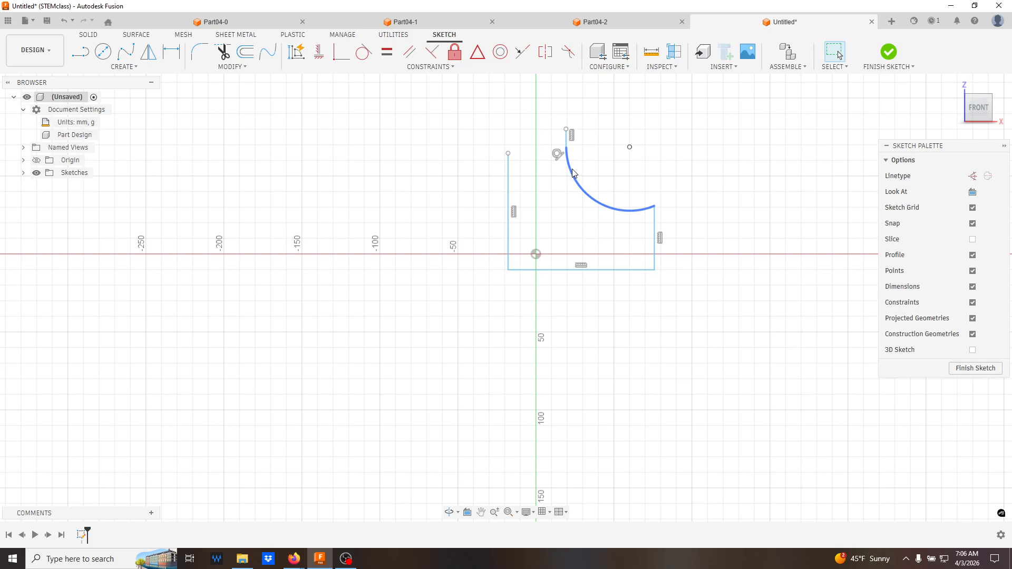
Stretch both vertical lines upward so their open ends sit about 125 mm above the origin.
{"action": "middle_click_drag", "start_coordinate": [569, 157], "coordinate": [561, 250]}
{"action": "left_click_drag", "start_coordinate": [501, 246], "coordinate": [505, 155]}
{"action": "left_click_drag", "start_coordinate": [559, 223], "coordinate": [559, 155]}
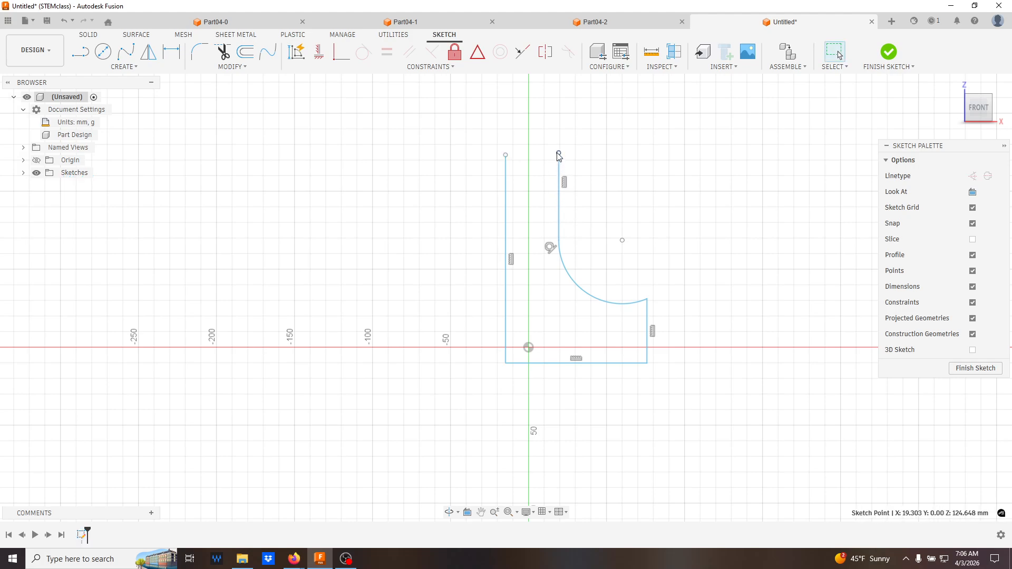
Close the top of the profile with a line between the open ends and constrain it horizontal.
{"action": "left_click", "coordinate": [74, 55]}
{"action": "left_click", "coordinate": [506, 154]}
{"action": "left_click", "coordinate": [559, 153]}
{"action": "key", "text": "Escape"}
{"action": "left_click", "coordinate": [546, 154]}
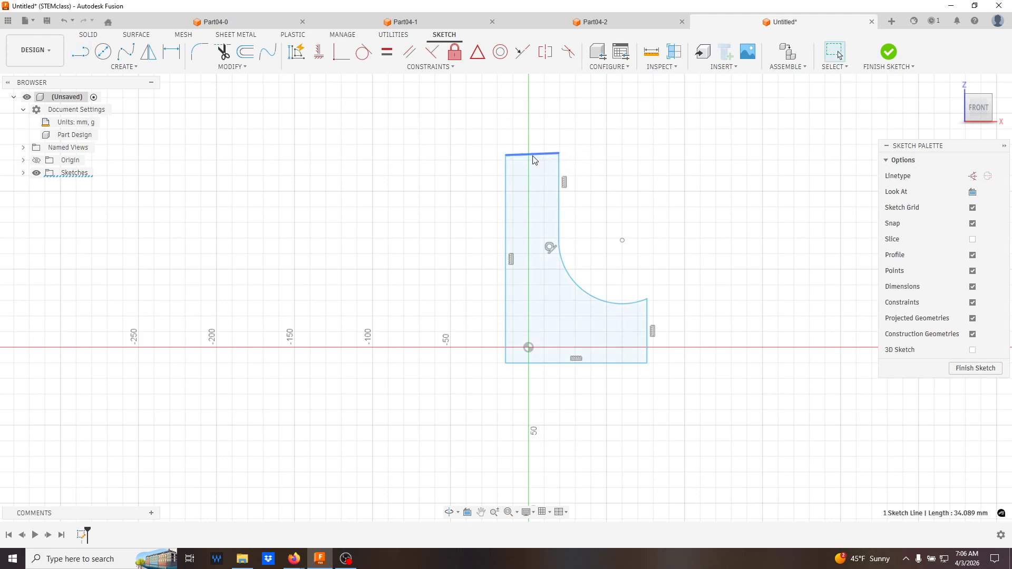
{"action": "left_click", "coordinate": [316, 59]}
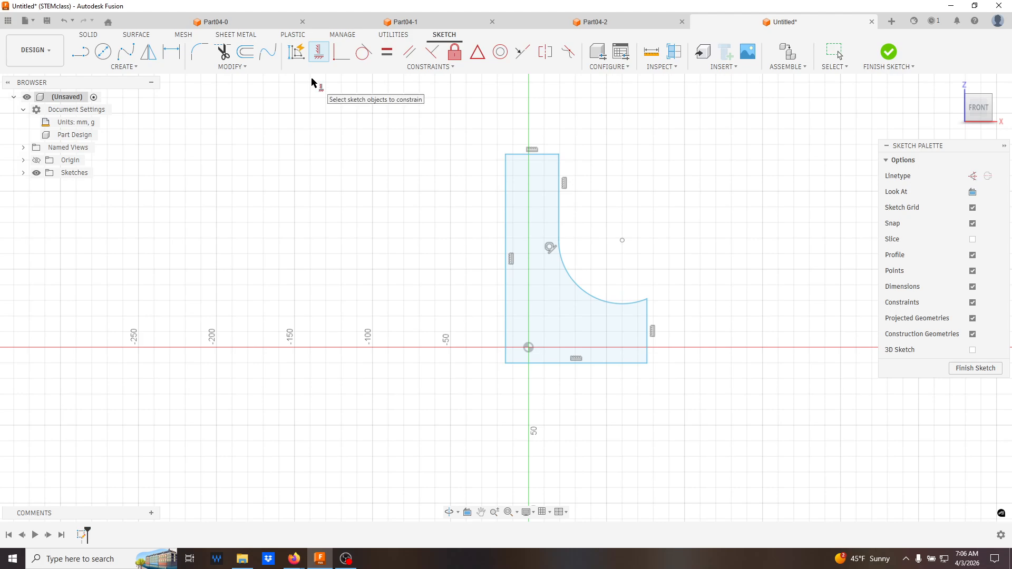
Dimension the stem's half-width between its two vertical lines as 5 mm.
{"action": "left_click", "coordinate": [171, 51]}
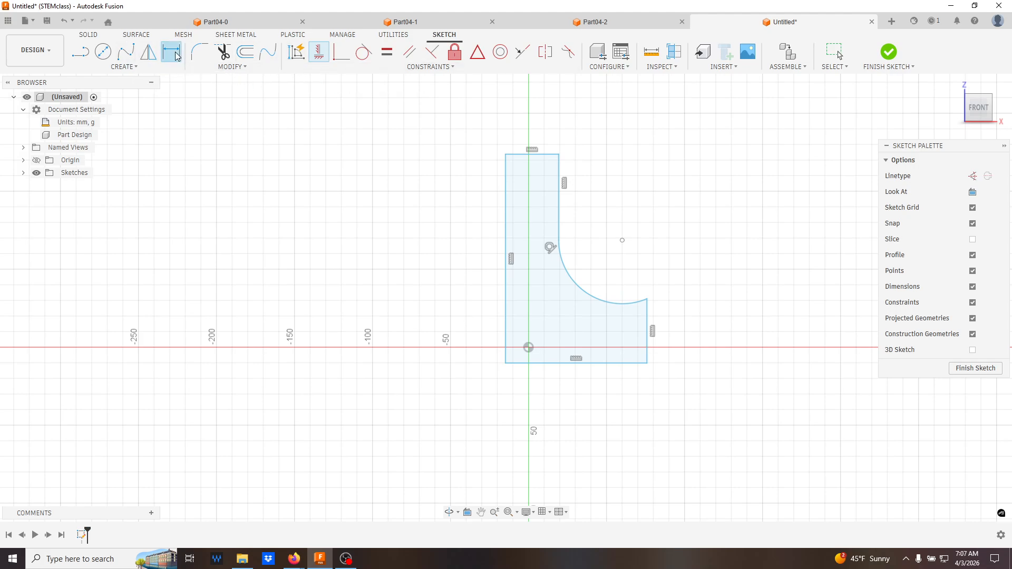
{"action": "left_click", "coordinate": [505, 204]}
{"action": "left_click", "coordinate": [559, 208]}
{"action": "left_click", "coordinate": [693, 198]}
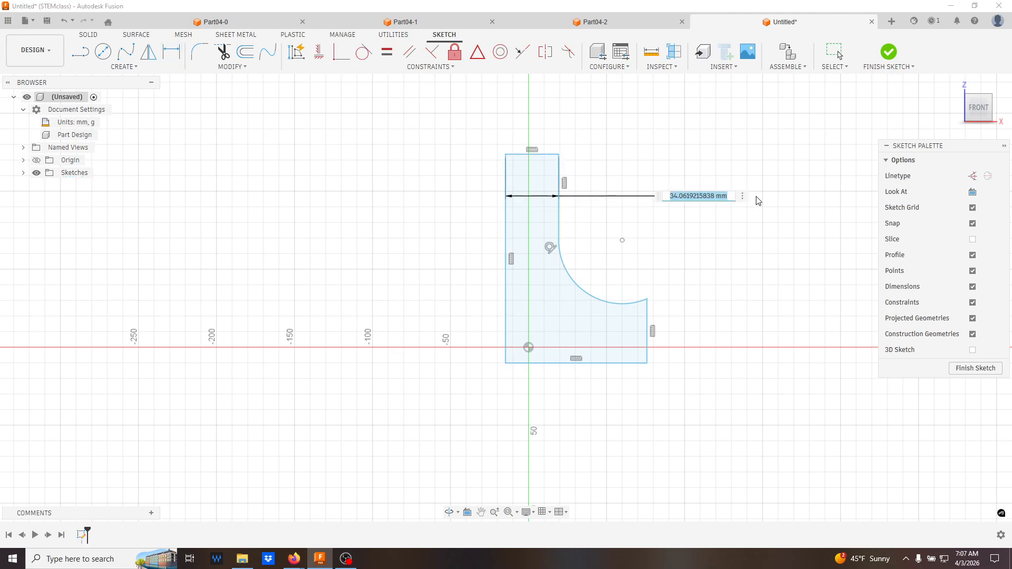
{"action": "type", "text": "5"}
{"action": "key", "text": "Return"}
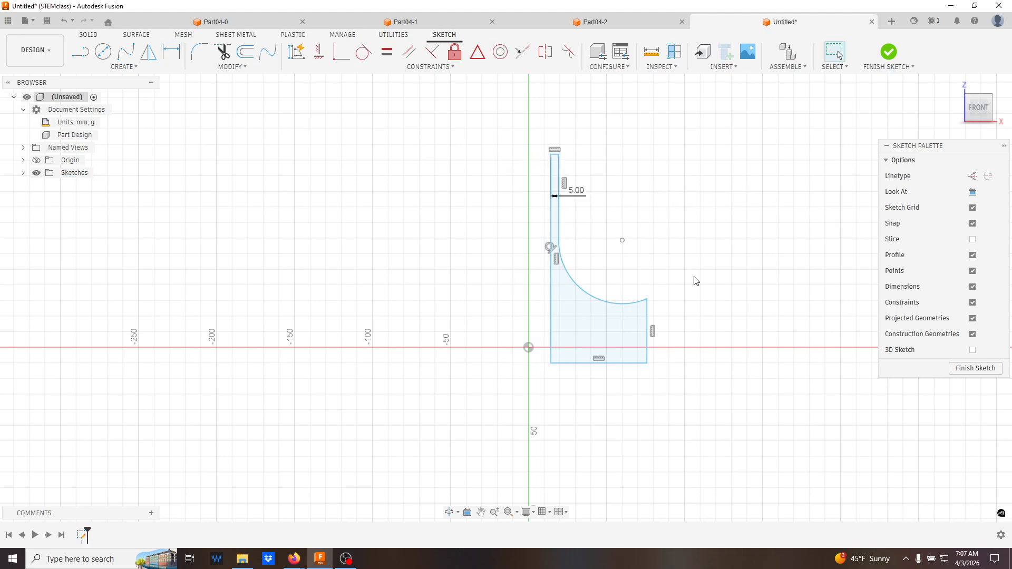
Dimension the height of the base's short outer edge as 5 mm.
{"action": "left_click", "coordinate": [171, 51]}
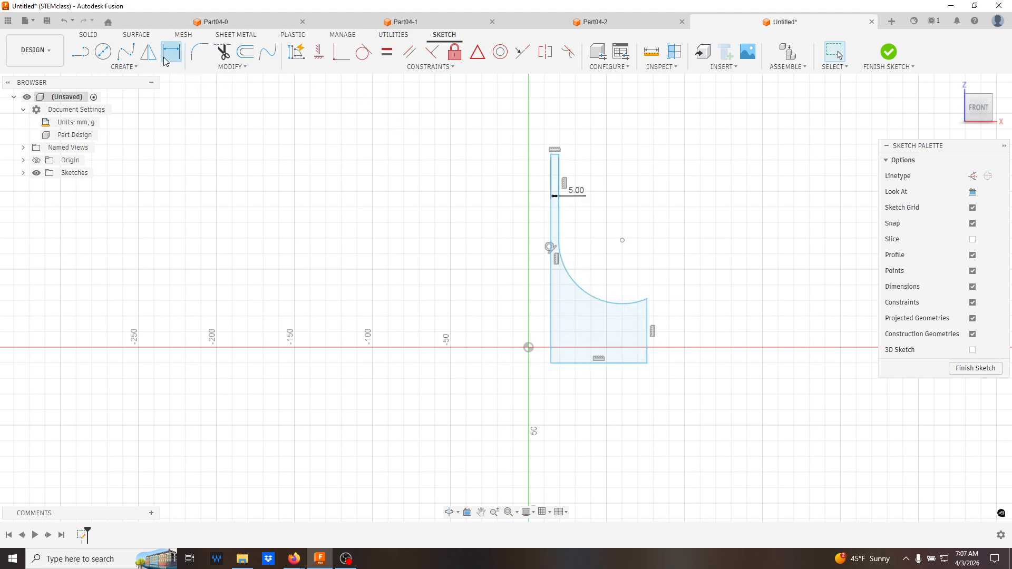
{"action": "left_click", "coordinate": [650, 343]}
{"action": "left_click", "coordinate": [716, 326]}
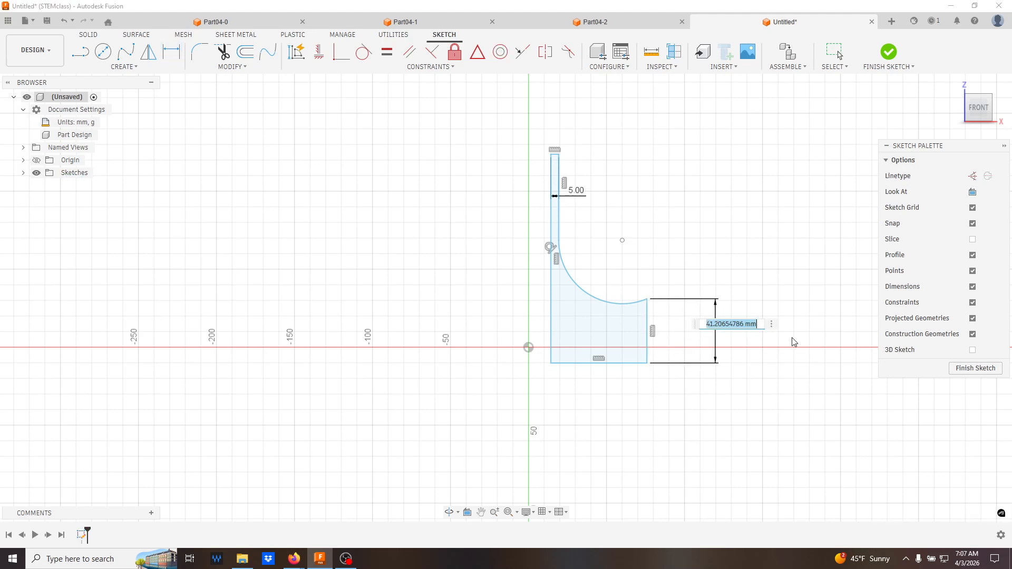
{"action": "type", "text": "5"}
{"action": "key", "text": "Return"}
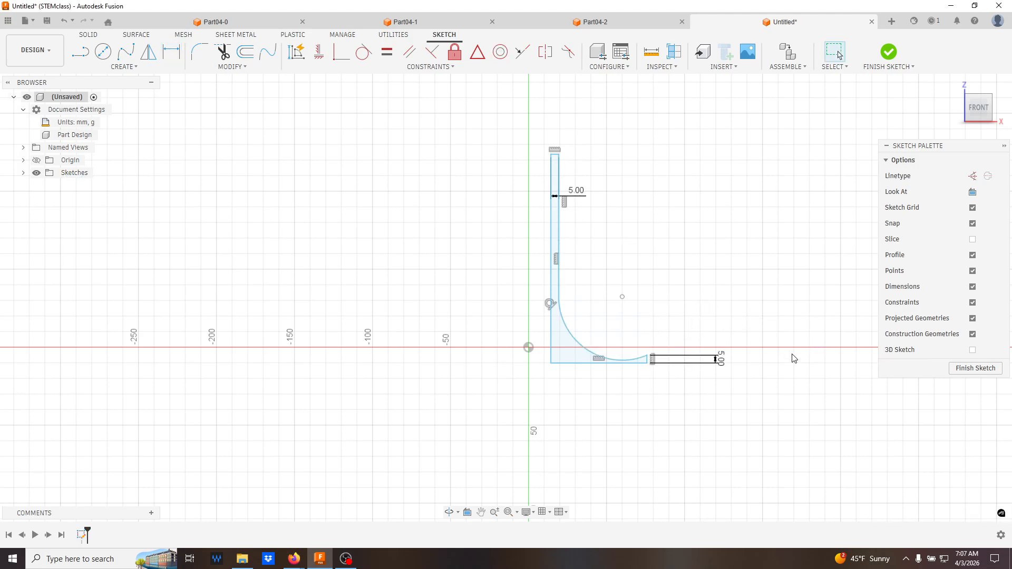
Reshape the arc by moving its junction with the stem line to about X 42 mm, Z 63 mm.
{"action": "scroll", "coordinate": [591, 324], "scroll_direction": "up", "scroll_amount": 1}
{"action": "mouse_move", "coordinate": [557, 298]}
{"action": "left_mouse_down"}
{"action": "mouse_move", "coordinate": [563, 268]}
{"action": "mouse_move", "coordinate": [596, 246]}
{"action": "left_mouse_up"}
{"action": "key", "text": "d"}
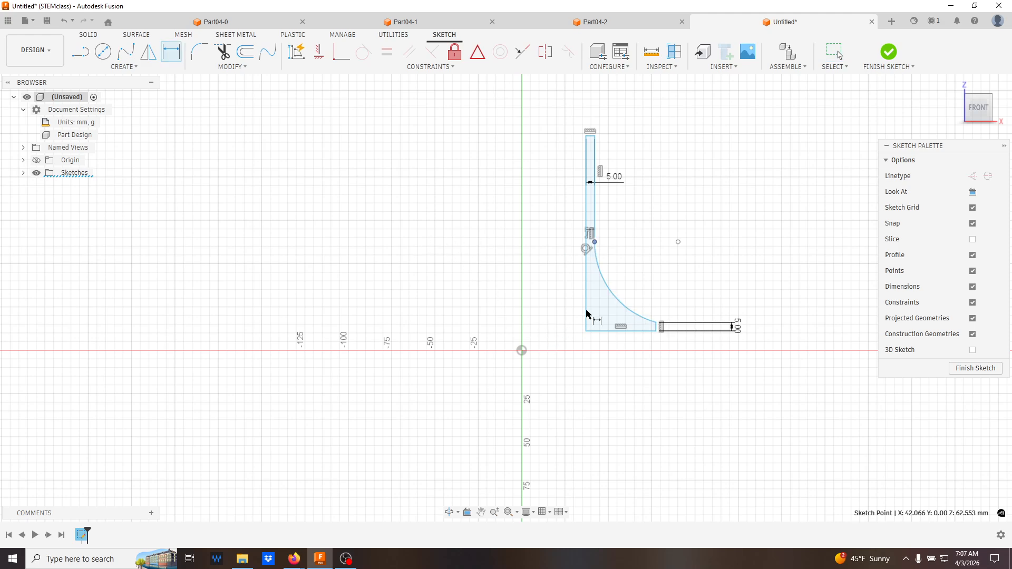
{"action": "left_click", "coordinate": [594, 332]}
{"action": "key", "text": "Escape"}
Dimension the profile's base line as 20 mm.
{"action": "key", "text": "d"}
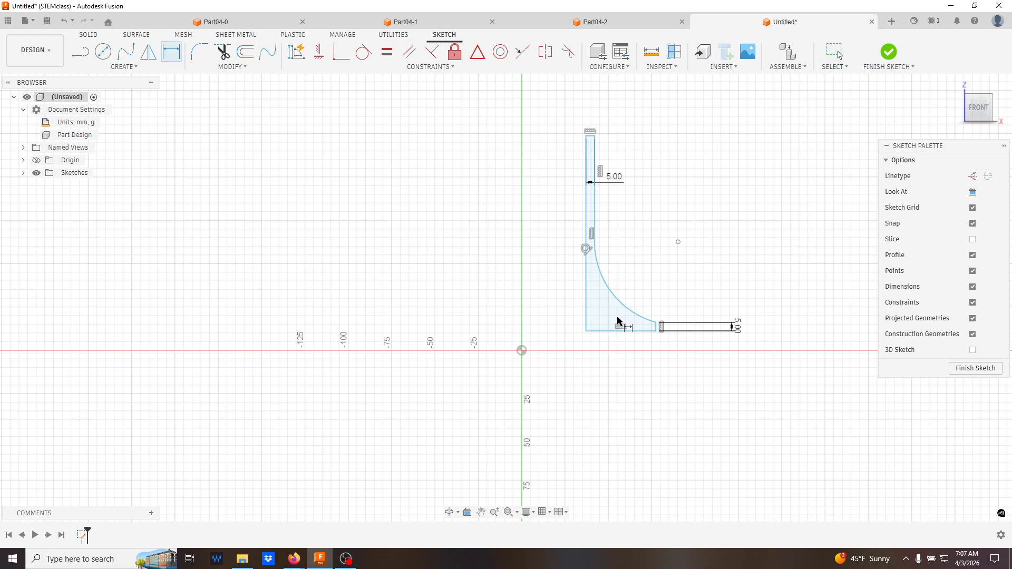
{"action": "left_click", "coordinate": [621, 331]}
{"action": "left_click", "coordinate": [618, 401]}
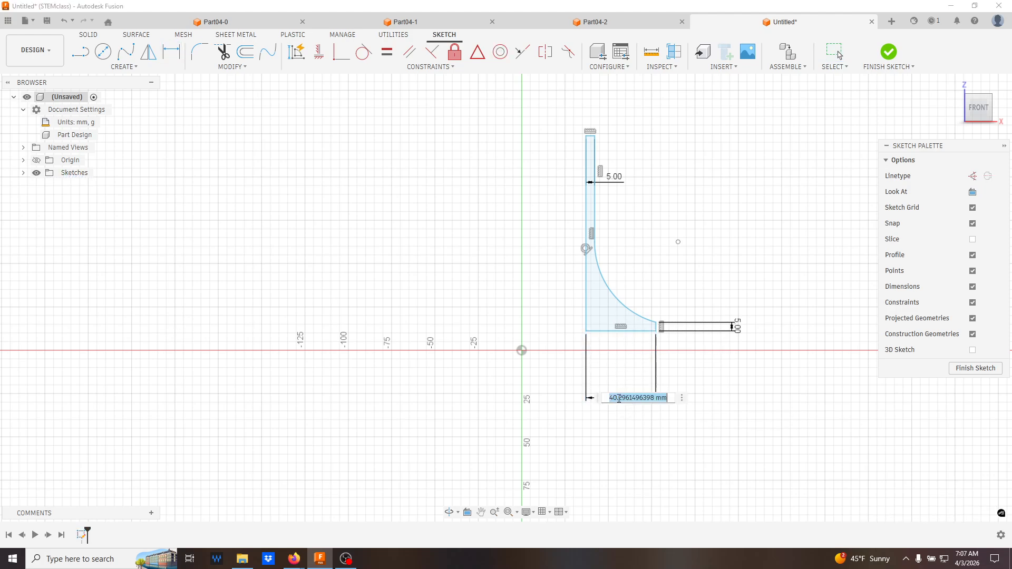
{"action": "type", "text": "20"}
{"action": "key", "text": "Return"}
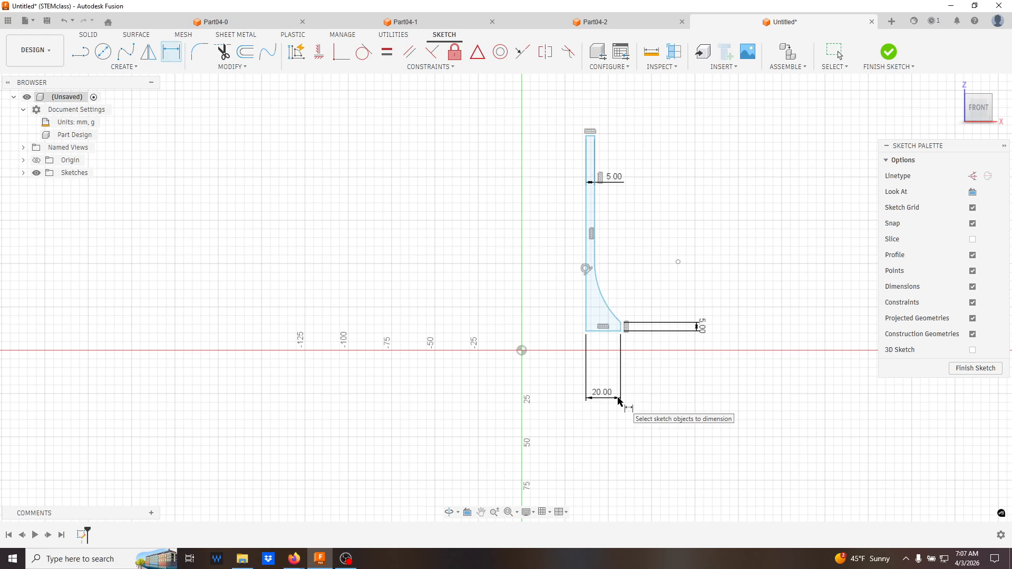
Dimension the long vertical edge to set the profile's overall height to 50 mm.
{"action": "left_click", "coordinate": [586, 308]}
{"action": "left_click", "coordinate": [442, 252]}
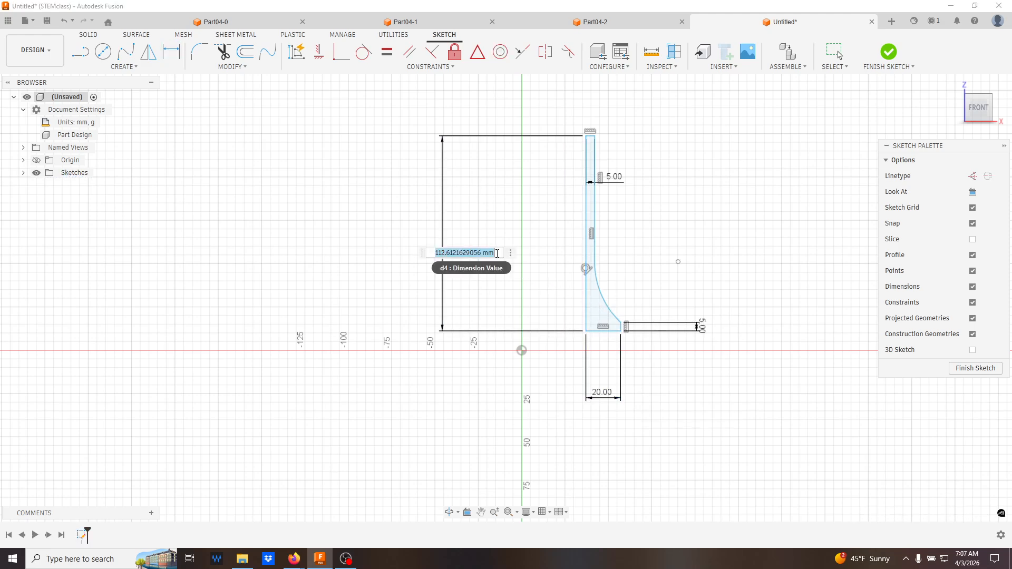
{"action": "type", "text": "50"}
{"action": "key", "text": "Return"}
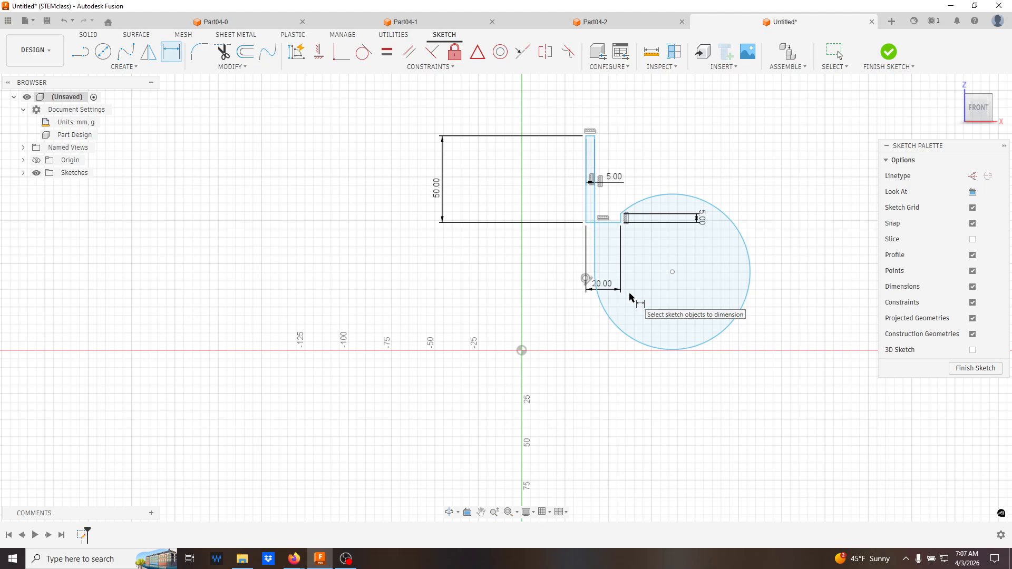
Delete the overall height dimension and shorten the profile to about 49 mm by moving its inner base corner up.
{"action": "key", "text": "Escape"}
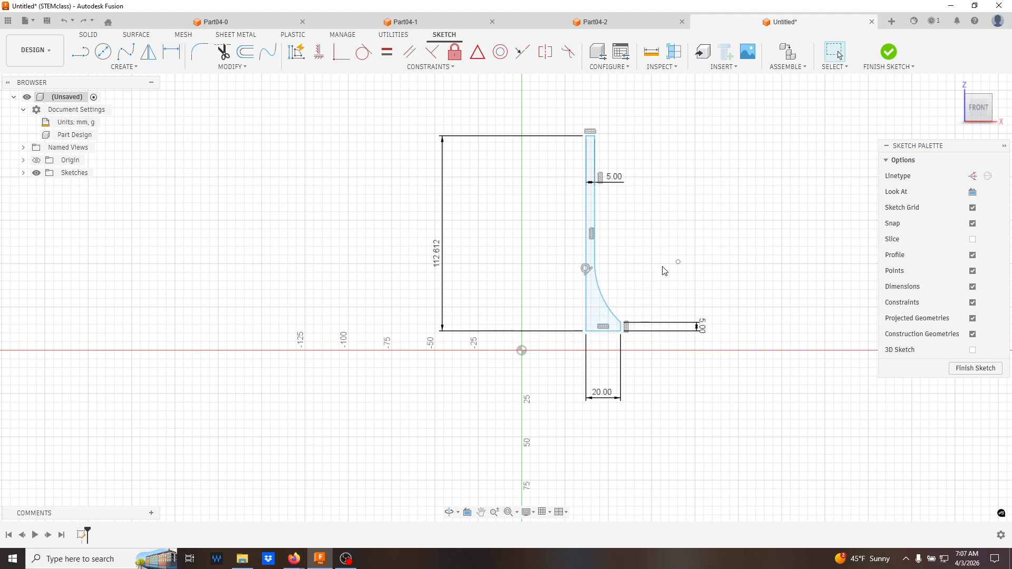
{"action": "left_click", "coordinate": [443, 298]}
{"action": "key", "text": "Delete"}
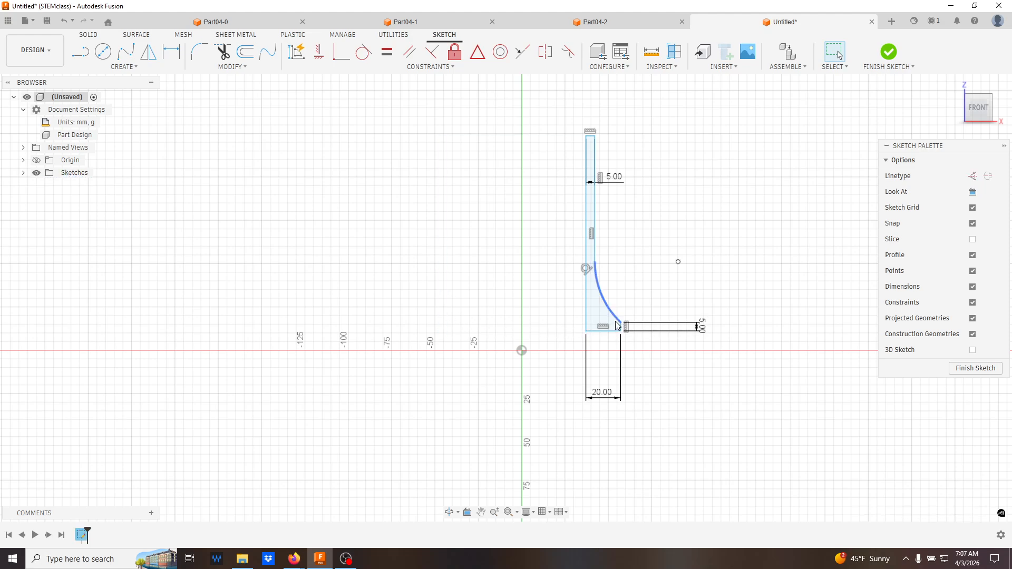
{"action": "left_click_drag", "start_coordinate": [586, 331], "coordinate": [601, 221]}
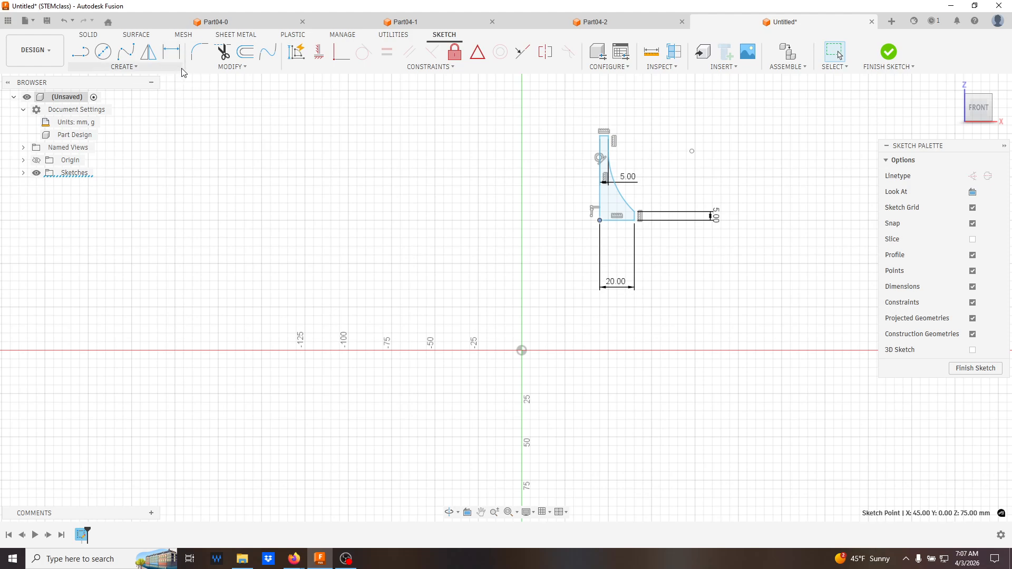
Dimension the profile's long inner vertical edge as 50 mm.
{"action": "left_click", "coordinate": [172, 52]}
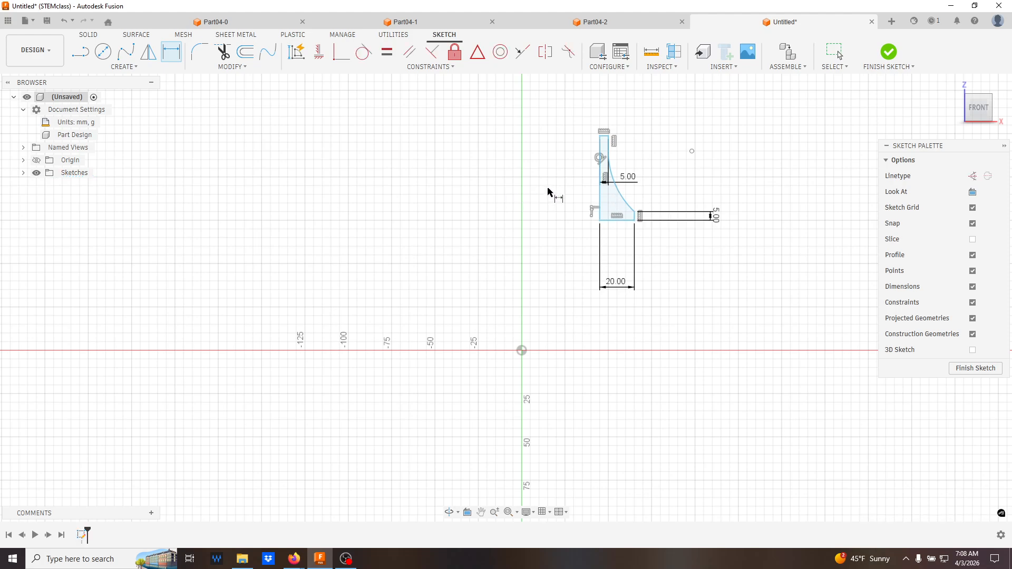
{"action": "left_click", "coordinate": [601, 200]}
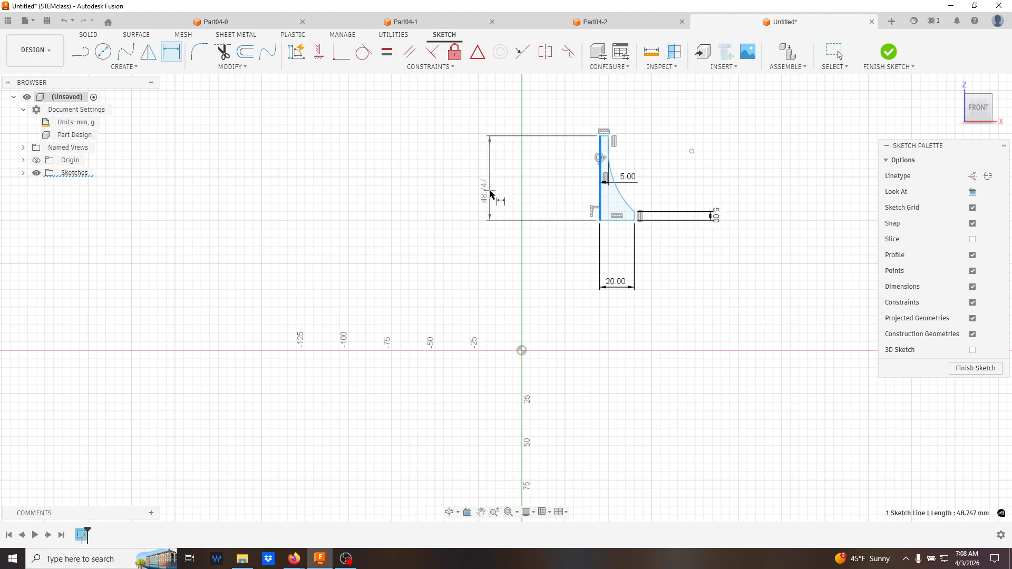
{"action": "left_click", "coordinate": [490, 190]}
{"action": "type", "text": "50"}
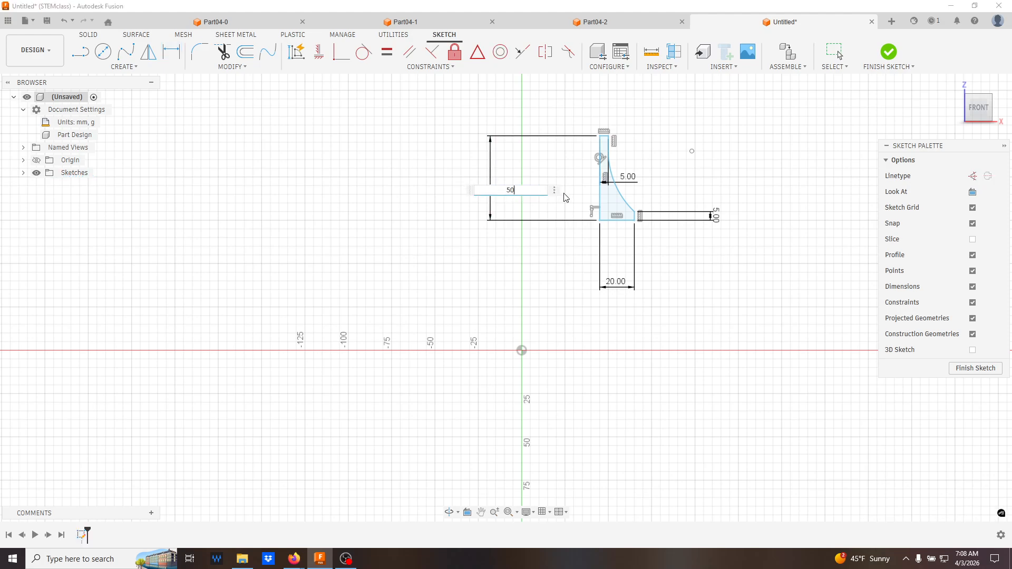
{"action": "key", "text": "Return"}
{"action": "key", "text": "Escape"}
Move the profile closer to the origin and make its inner base corner coincident with the origin.
{"action": "left_click_drag", "start_coordinate": [599, 224], "coordinate": [506, 341]}
{"action": "left_click", "coordinate": [522, 351]}
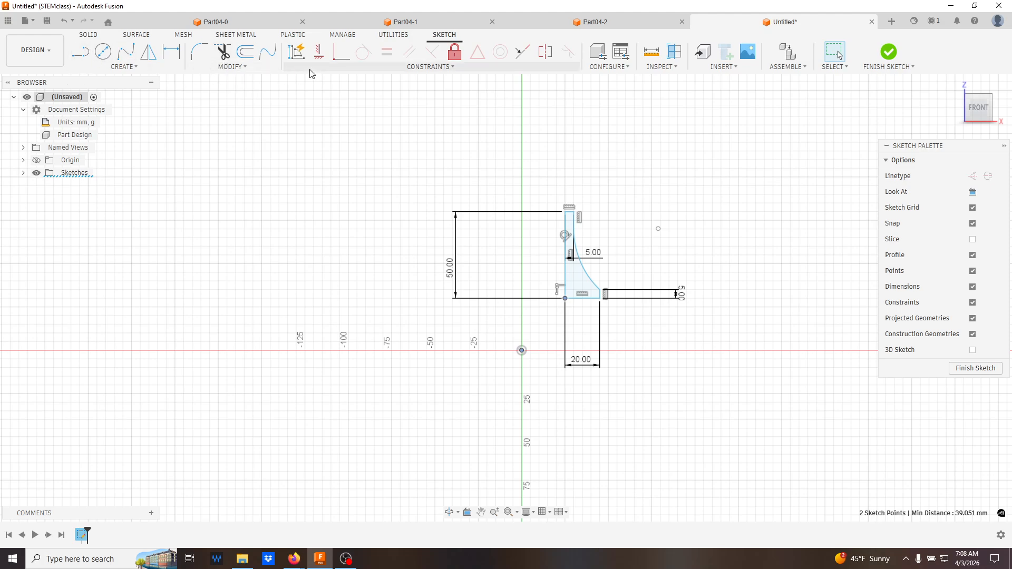
{"action": "left_click", "coordinate": [341, 53]}
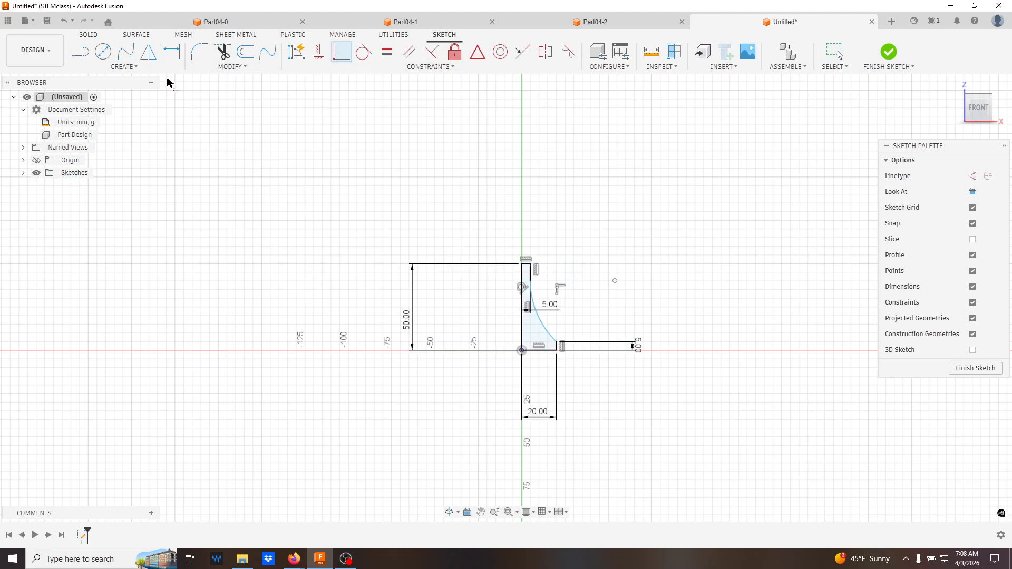
Draw a three-point arc above the stem, bulging outward, with its endpoints 35 mm apart vertically.
{"action": "left_click", "coordinate": [120, 71]}
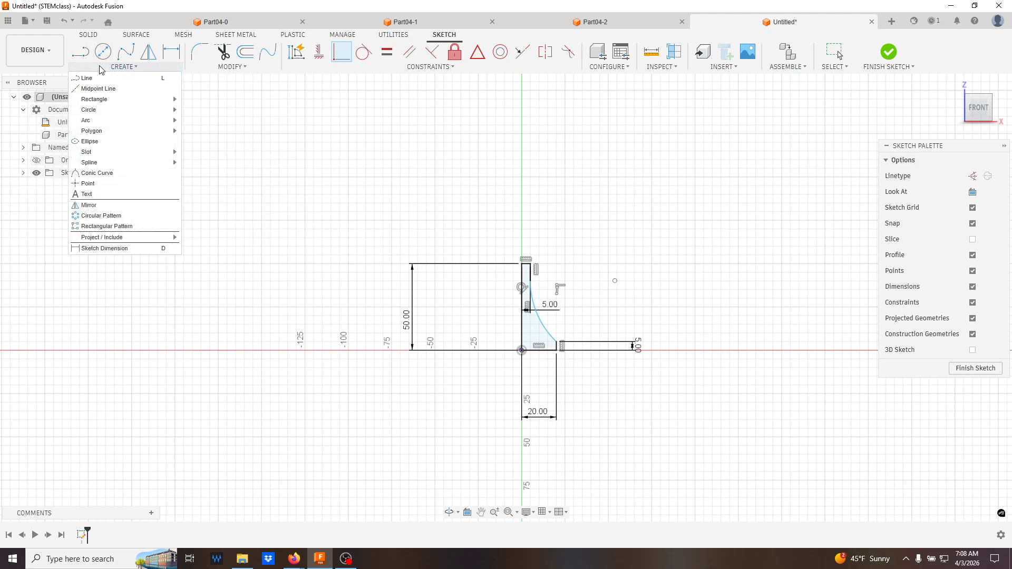
{"action": "mouse_move", "coordinate": [98, 121]}
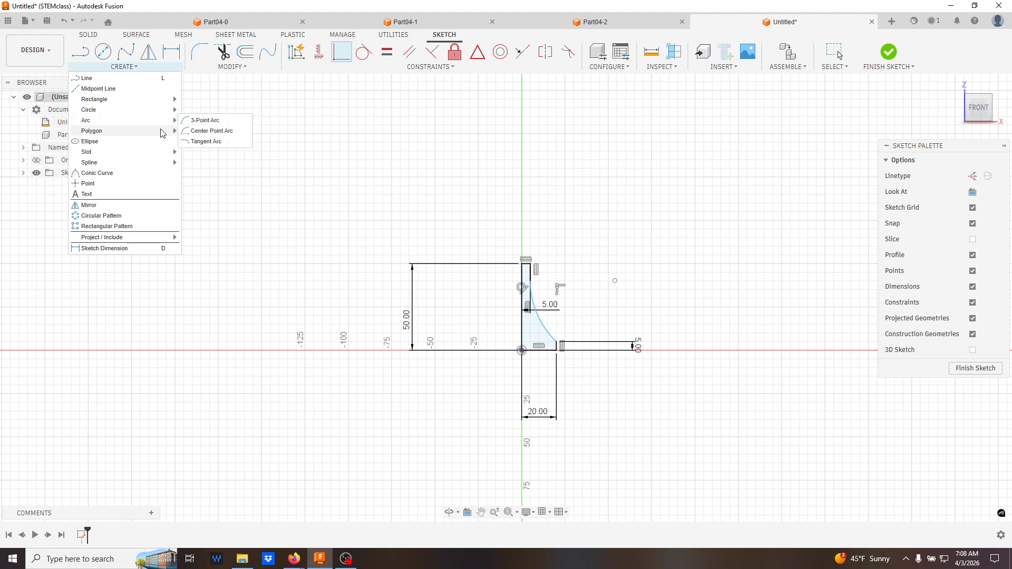
{"action": "left_click", "coordinate": [203, 121]}
{"action": "left_click", "coordinate": [538, 176]}
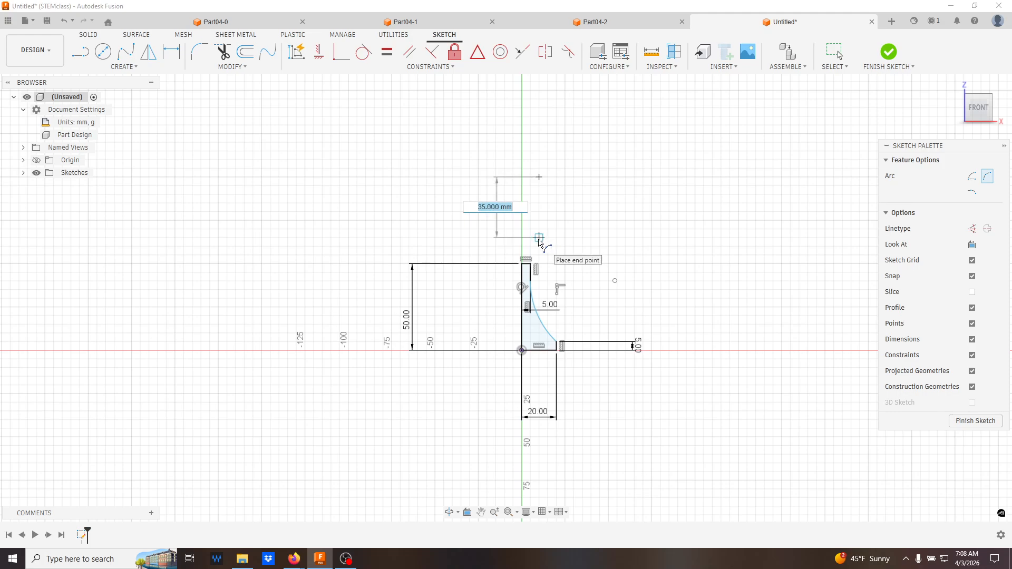
{"action": "left_click", "coordinate": [539, 238]}
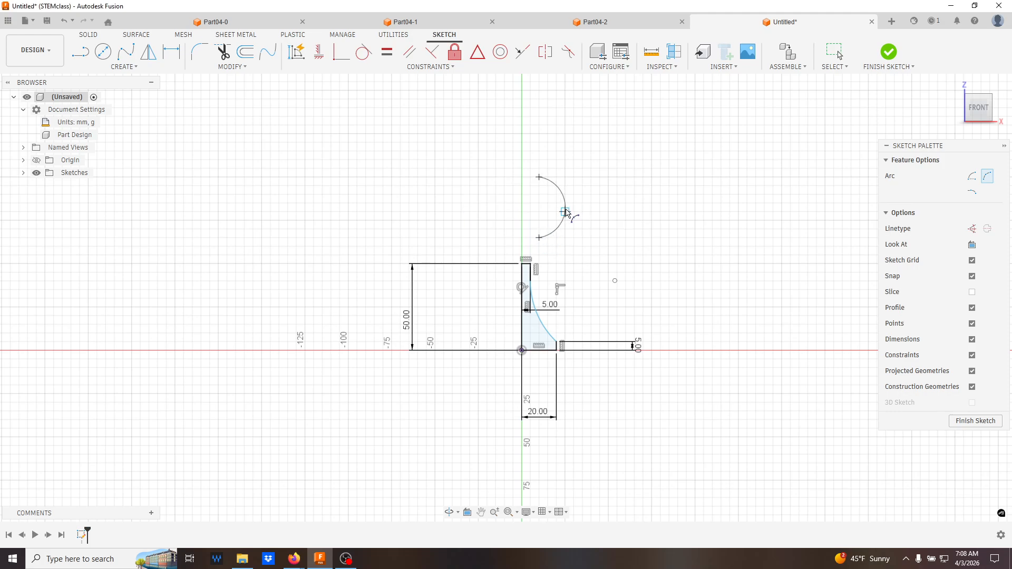
{"action": "left_click", "coordinate": [582, 212]}
{"action": "key", "text": "Escape"}
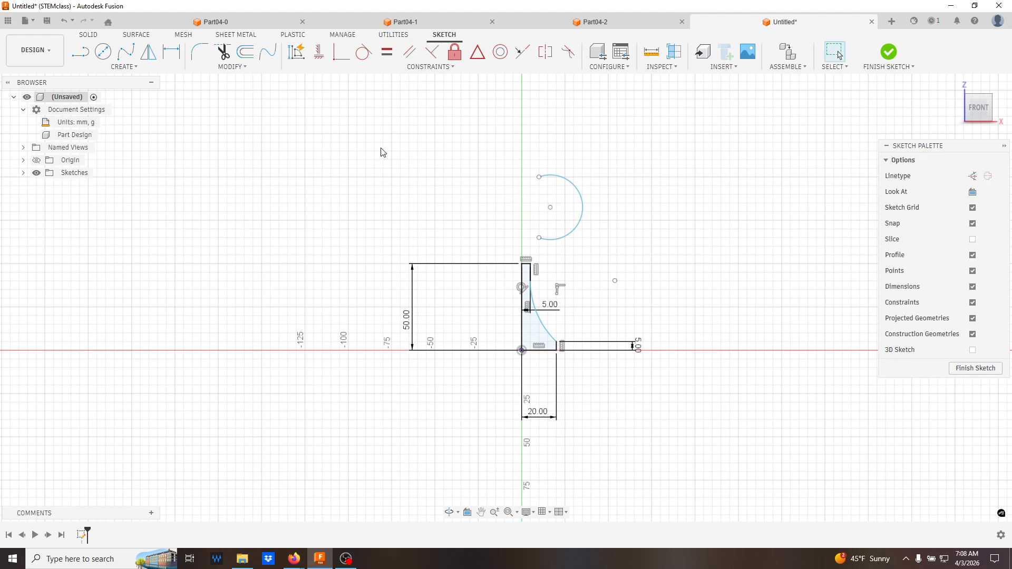
Close the arc with a vertical line between its two endpoints.
{"action": "left_click", "coordinate": [80, 51]}
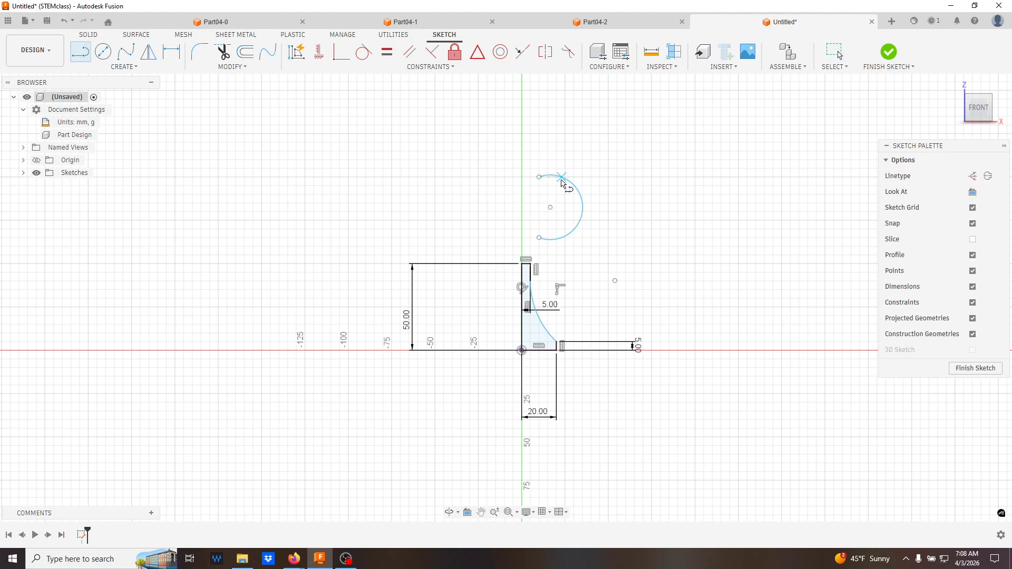
{"action": "left_click", "coordinate": [538, 176]}
{"action": "left_click", "coordinate": [539, 238]}
{"action": "key", "text": "Escape"}
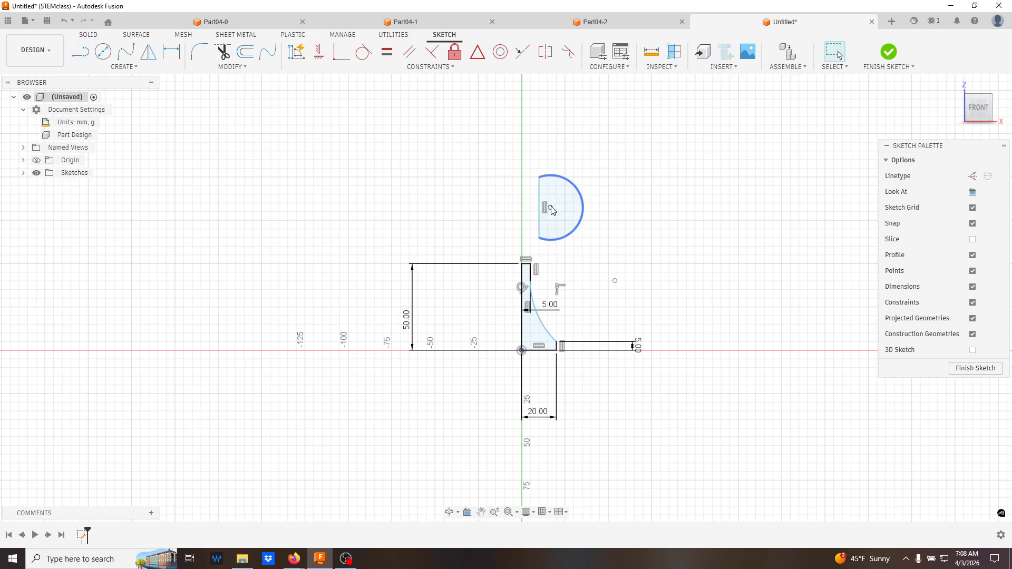
Make the arc's centre coincident with its closing line and with the stem's inner top corner.
{"action": "left_click", "coordinate": [540, 197], "text": "shift"}
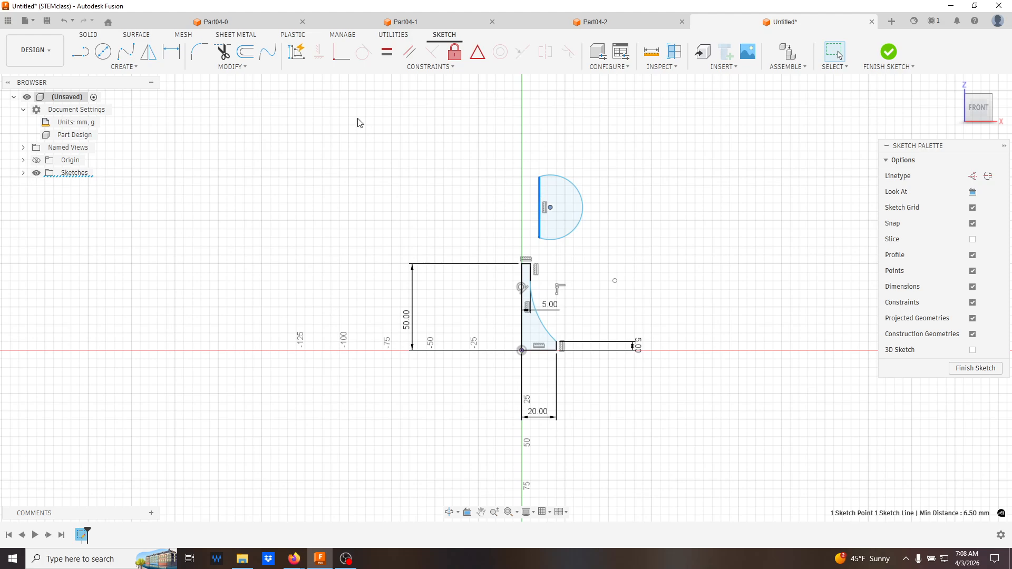
{"action": "left_click", "coordinate": [340, 54]}
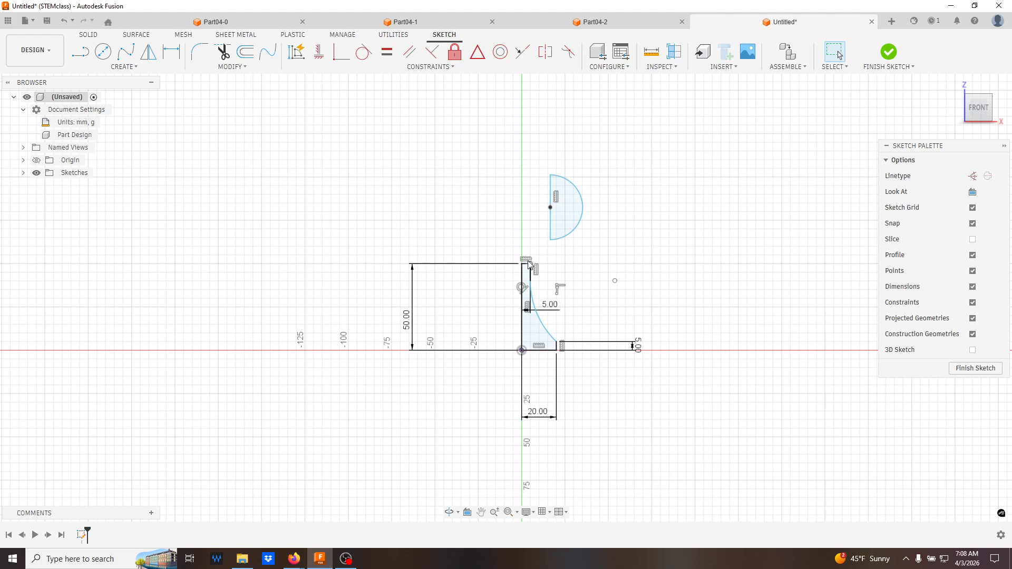
{"action": "left_click", "coordinate": [522, 263]}
{"action": "left_click", "coordinate": [552, 208]}
{"action": "left_click", "coordinate": [338, 54]}
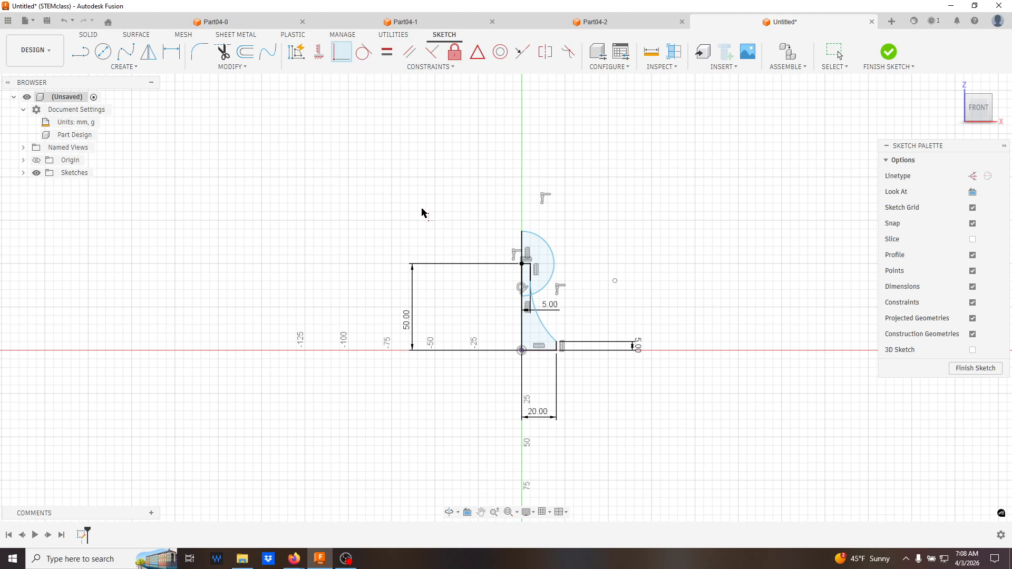
Dimension the height from the origin to the semicircle's top endpoint as 60 mm.
{"action": "key", "text": "d"}
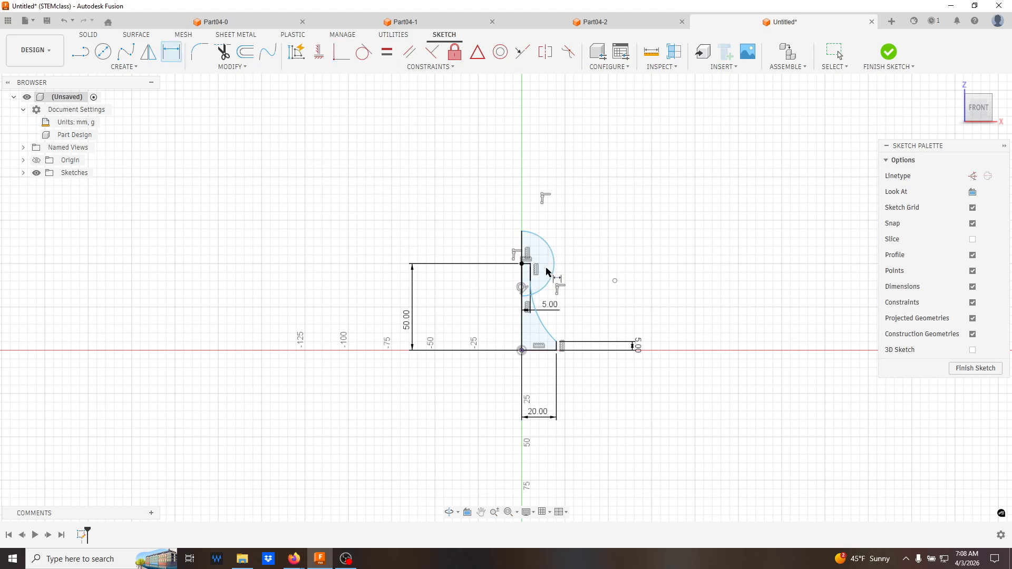
{"action": "left_click", "coordinate": [521, 350]}
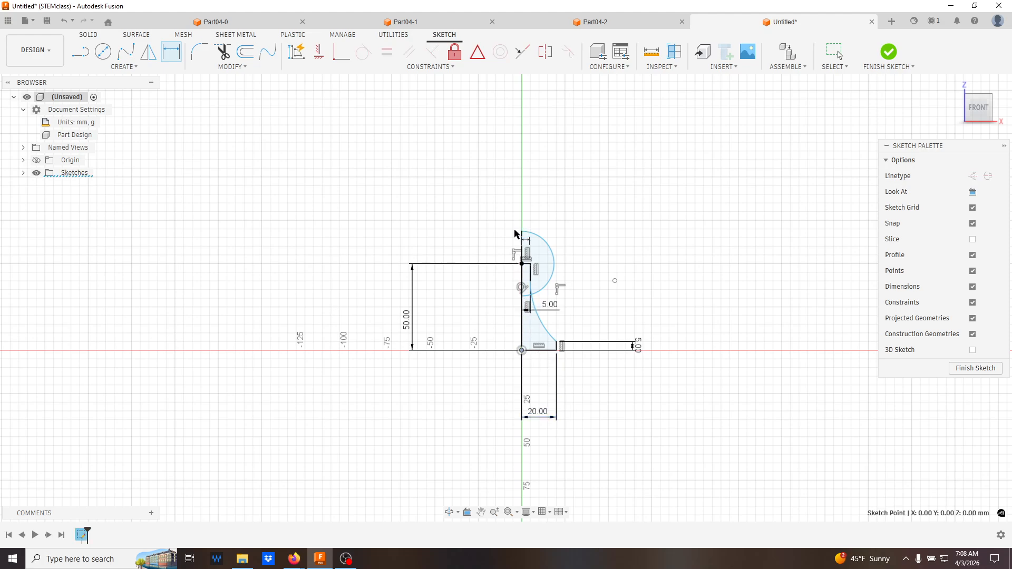
{"action": "left_click", "coordinate": [521, 231]}
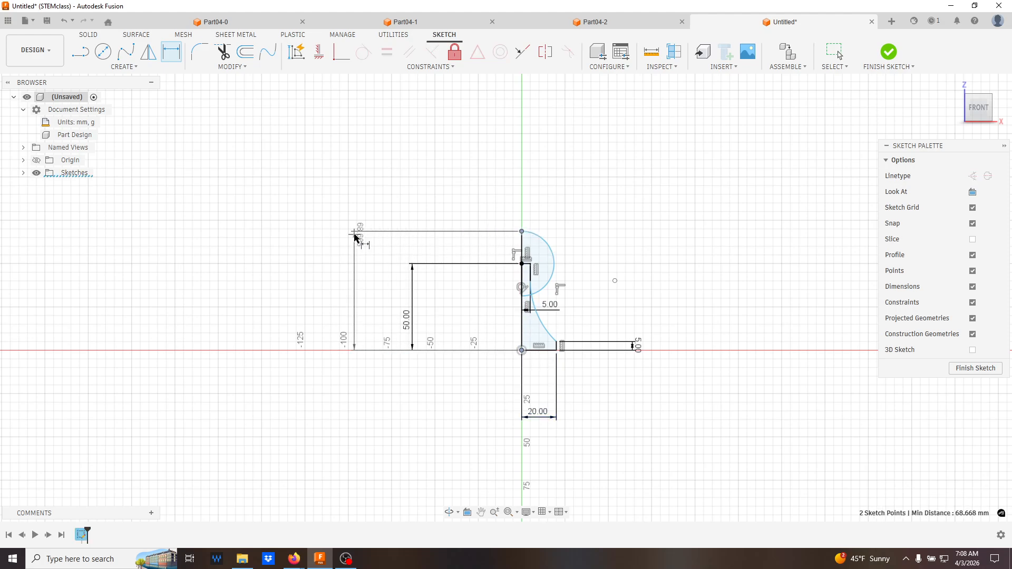
{"action": "left_click", "coordinate": [355, 230]}
{"action": "type", "text": "60"}
{"action": "key", "text": "Return"}
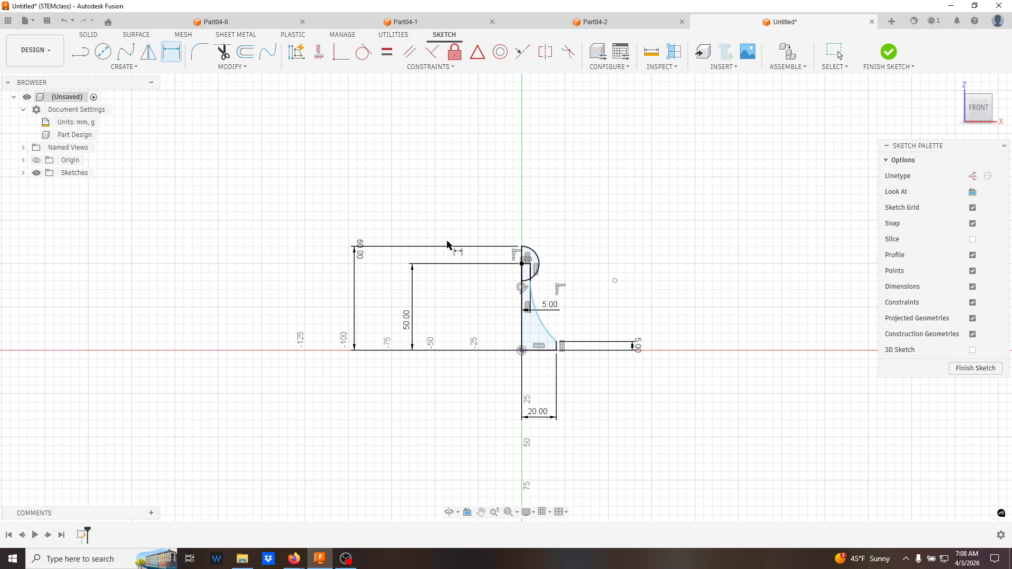
{"action": "key", "text": "Escape"}
Replace the 60 mm height dimension with a 10 mm radius dimension on the semicircle.
{"action": "left_click", "coordinate": [359, 265]}
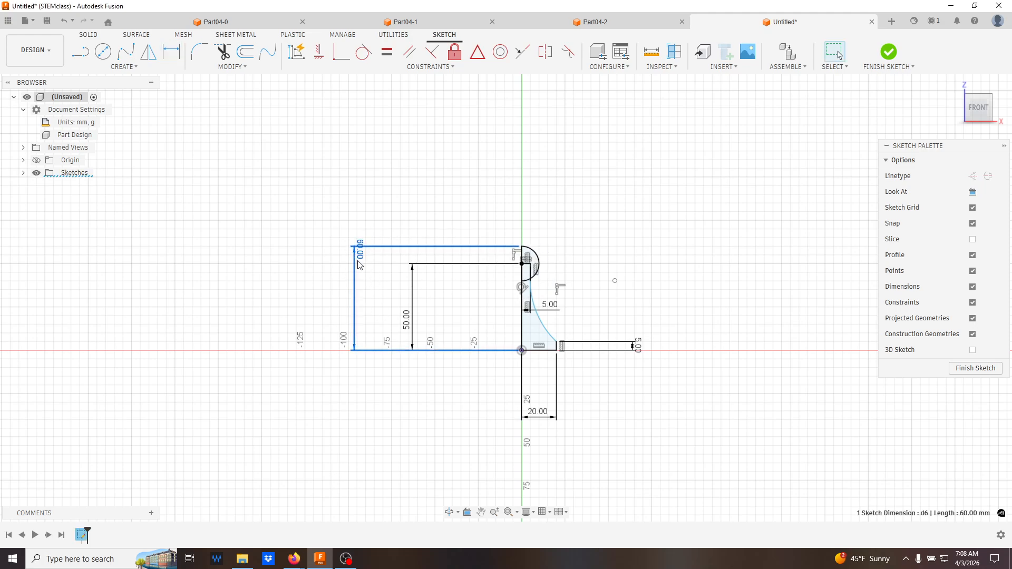
{"action": "key", "text": "Delete"}
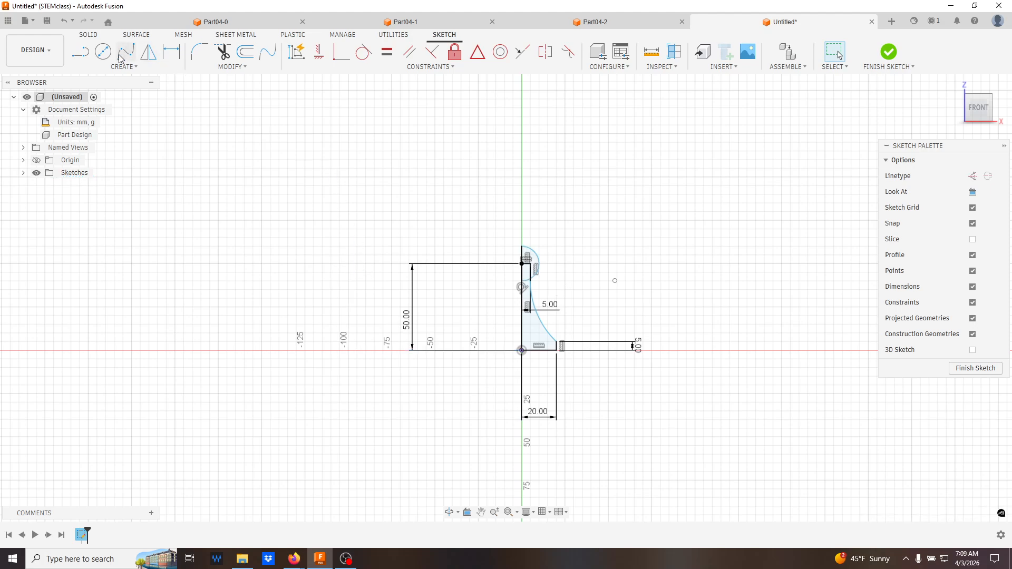
{"action": "left_click", "coordinate": [172, 52]}
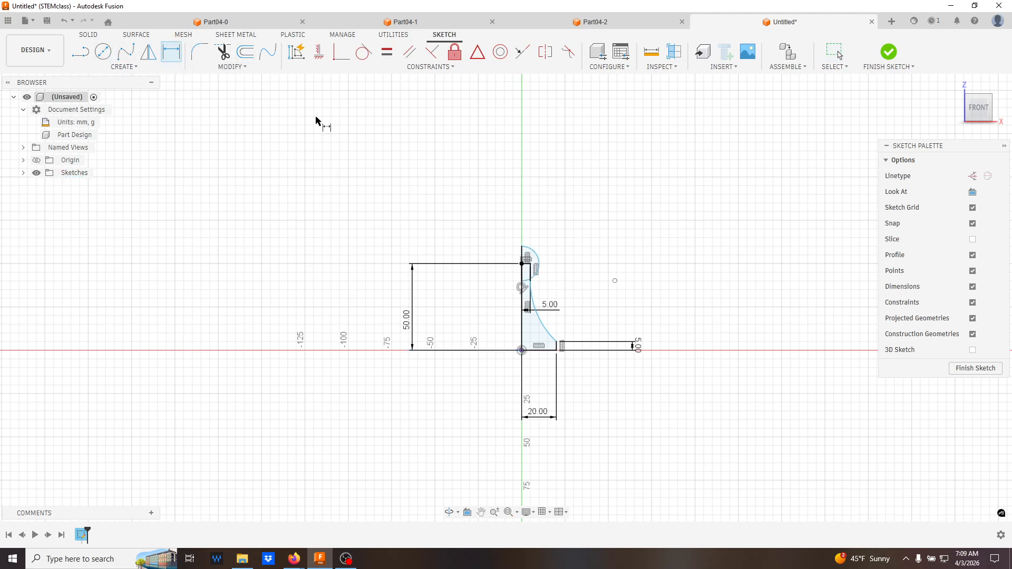
{"action": "left_click", "coordinate": [542, 258]}
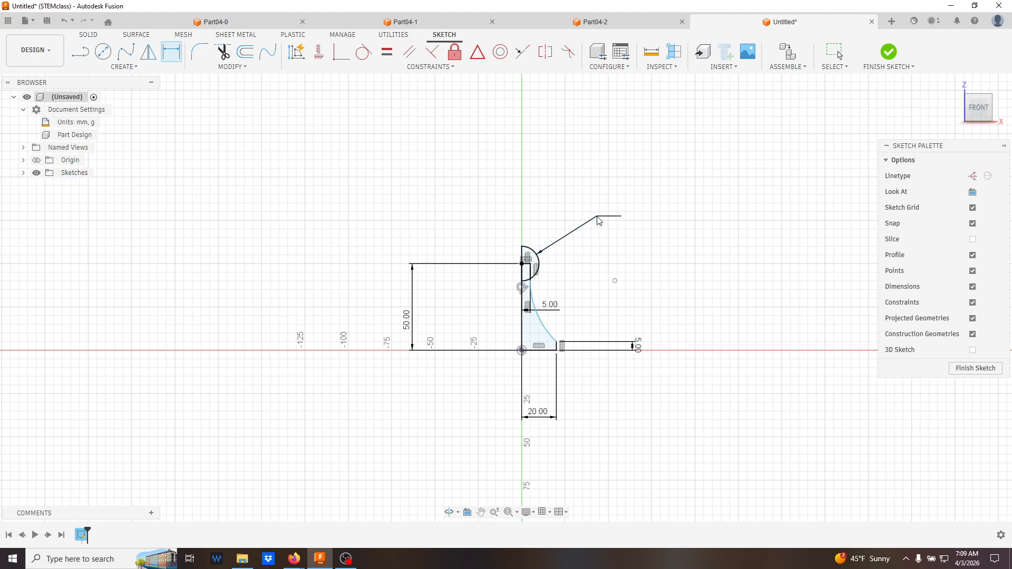
{"action": "left_click", "coordinate": [611, 212]}
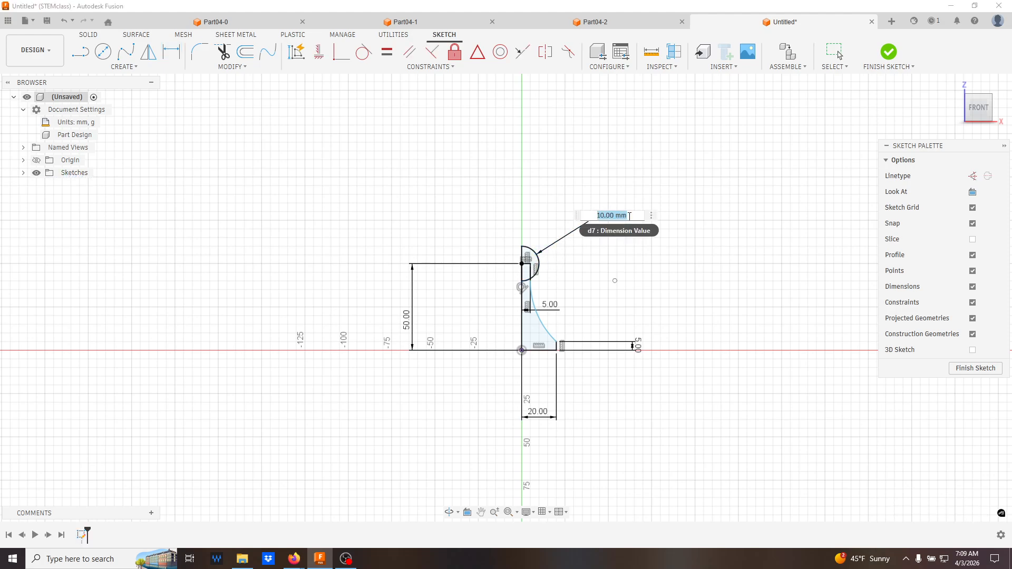
{"action": "key", "text": "Return"}
Dimension the concave arc between stem and base with a 25 mm radius and finish the sketch.
{"action": "scroll", "coordinate": [596, 293], "scroll_direction": "up", "scroll_amount": 3}
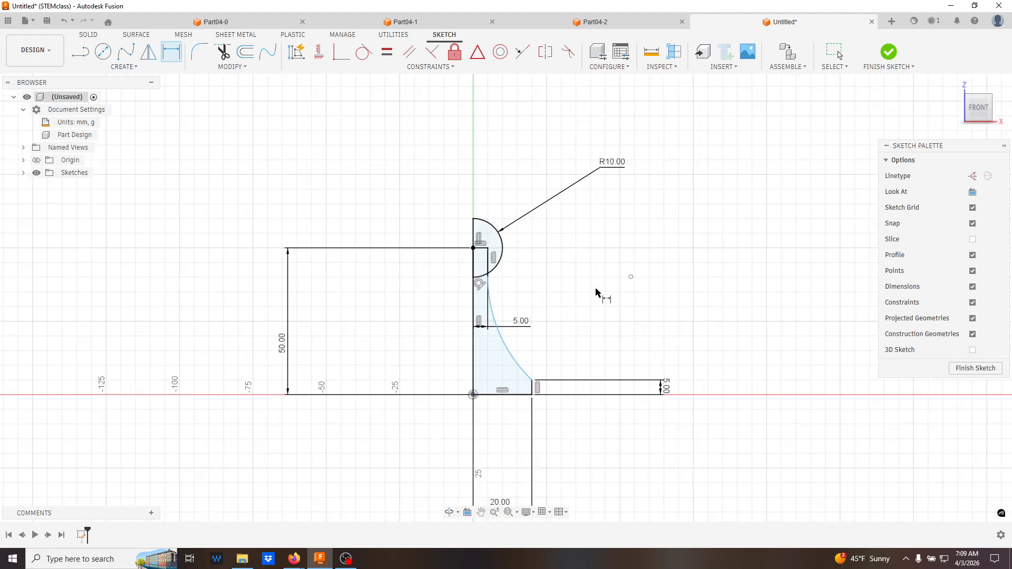
{"action": "scroll", "coordinate": [596, 293], "scroll_direction": "up", "scroll_amount": 1}
{"action": "left_click", "coordinate": [510, 375]}
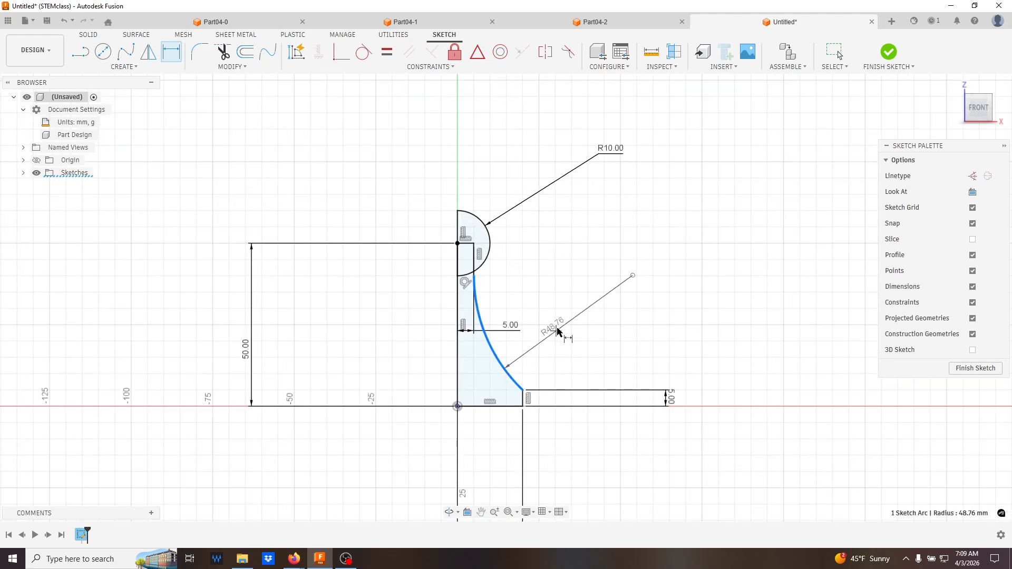
{"action": "left_click", "coordinate": [566, 306]}
{"action": "type", "text": "25"}
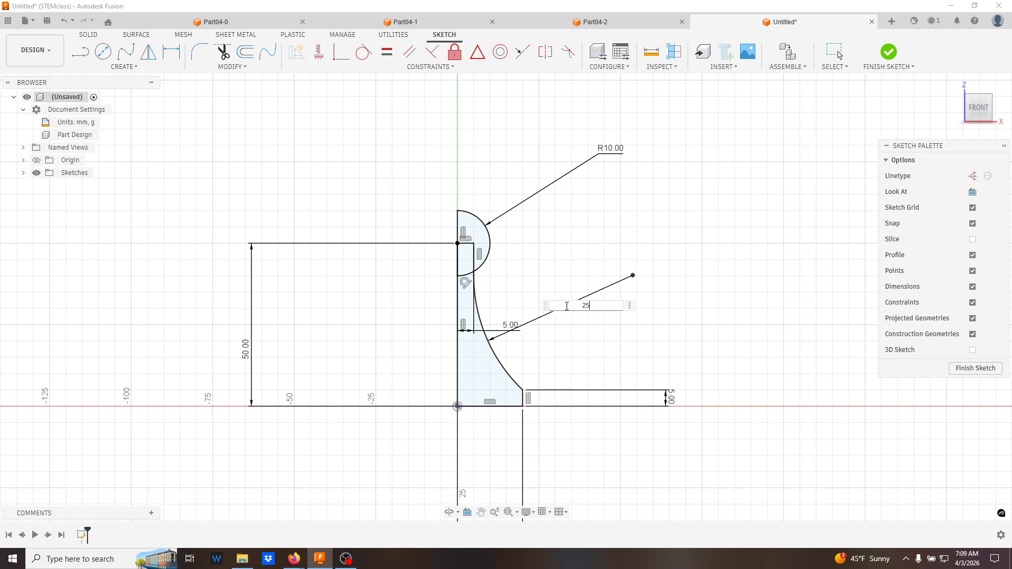
{"action": "key", "text": "Return"}
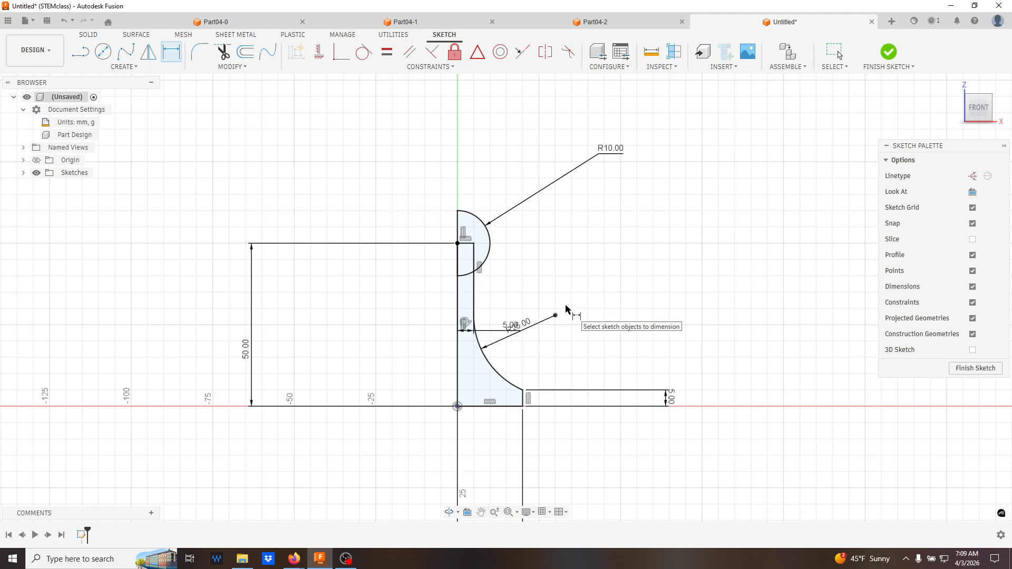
{"action": "left_click", "coordinate": [976, 372]}
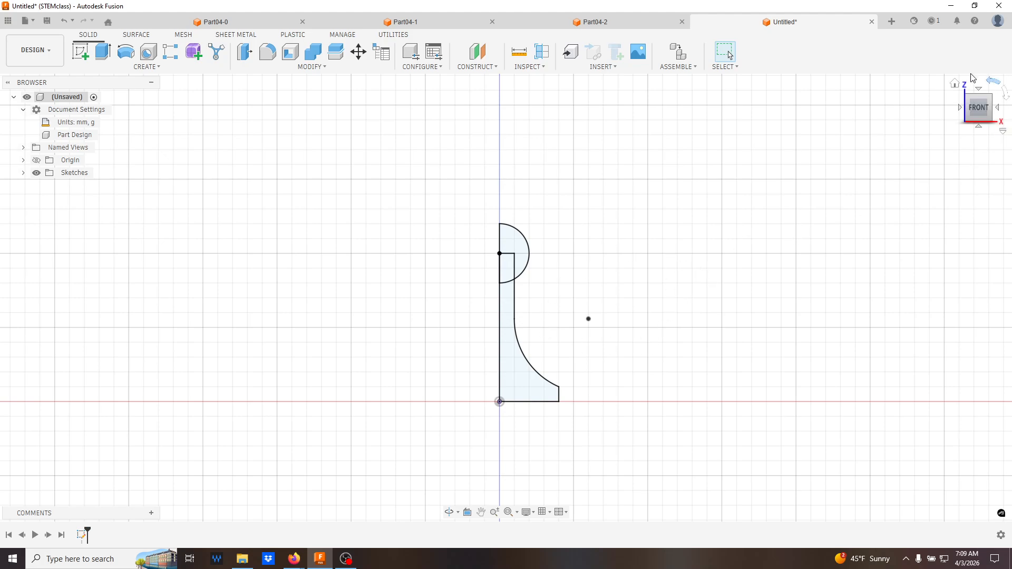
Revolve all three closed profiles of the sketch a full turn about the vertical centre line as a new body.
{"action": "left_click", "coordinate": [956, 85]}
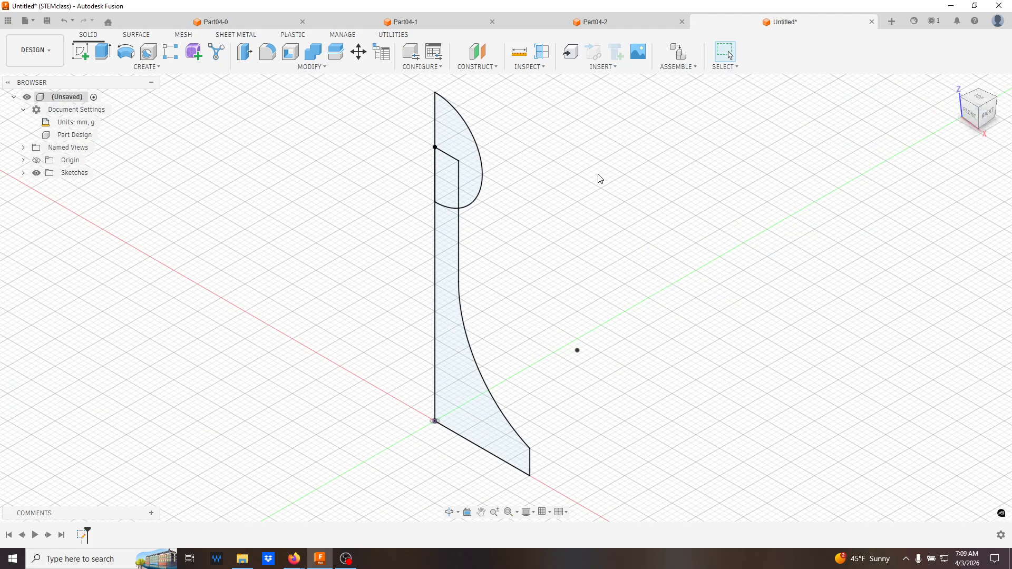
{"action": "left_click", "coordinate": [125, 51]}
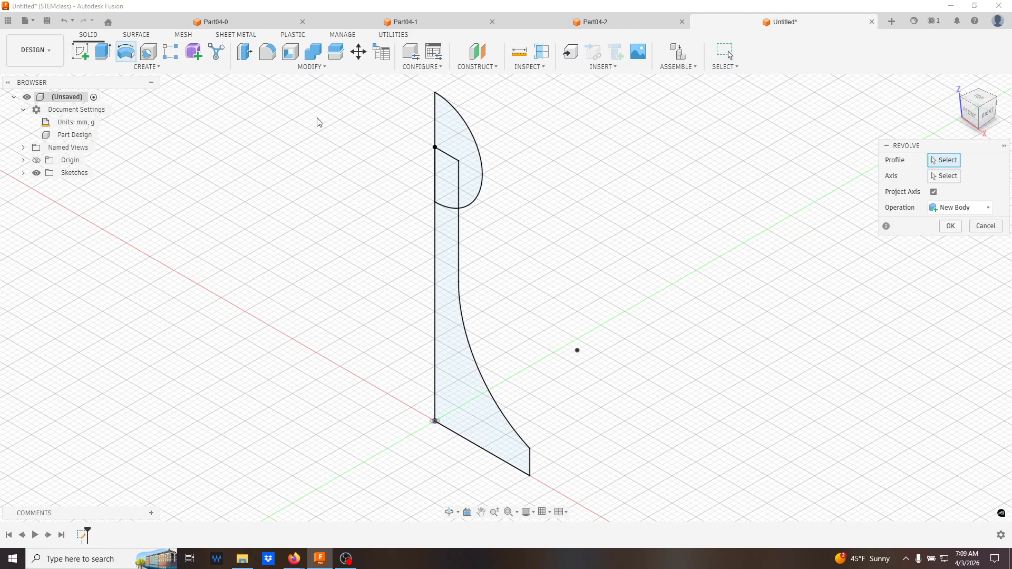
{"action": "left_click", "coordinate": [438, 144]}
{"action": "left_click", "coordinate": [445, 179]}
{"action": "left_click", "coordinate": [444, 260]}
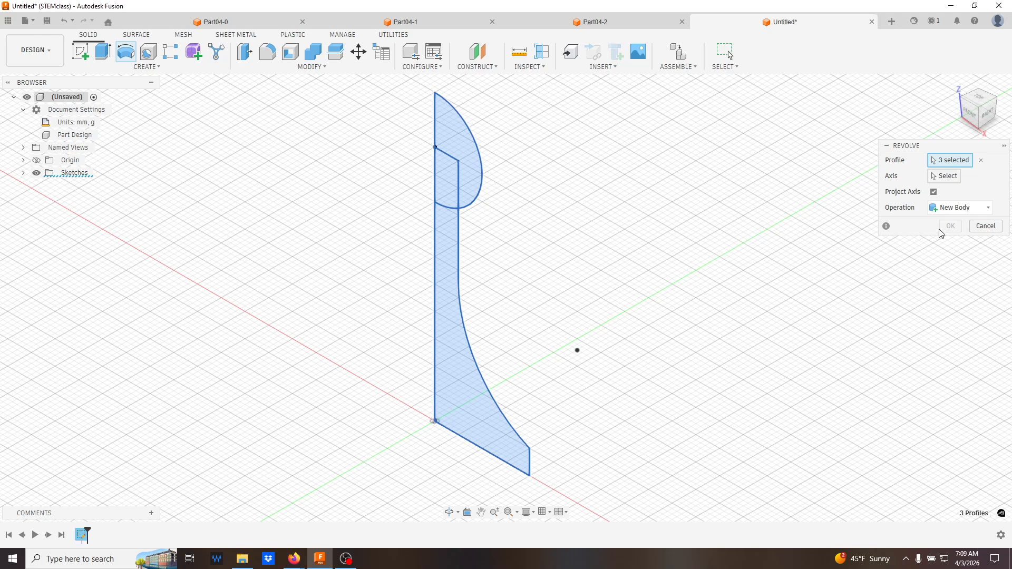
{"action": "left_click", "coordinate": [944, 176]}
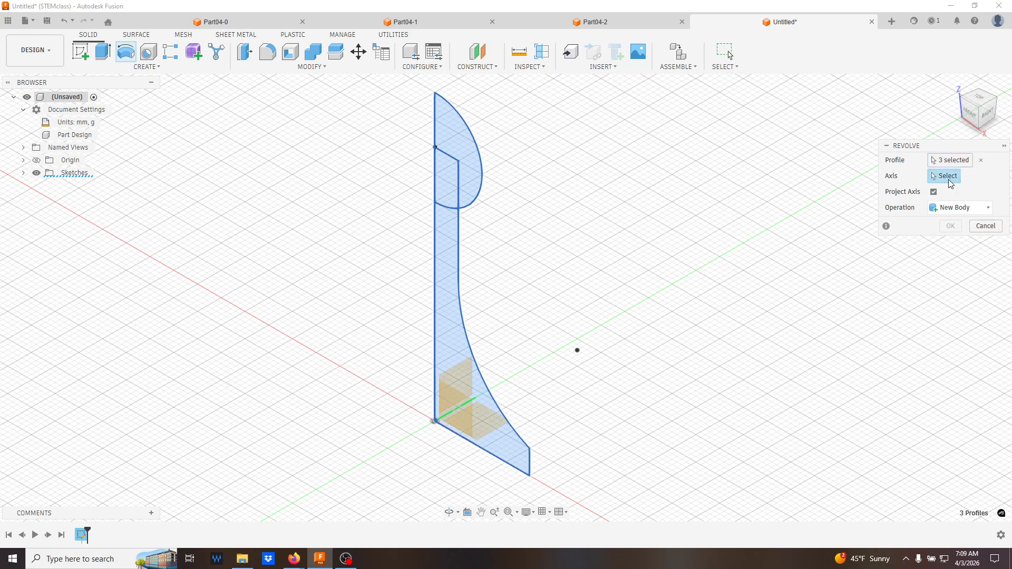
{"action": "left_click", "coordinate": [435, 265]}
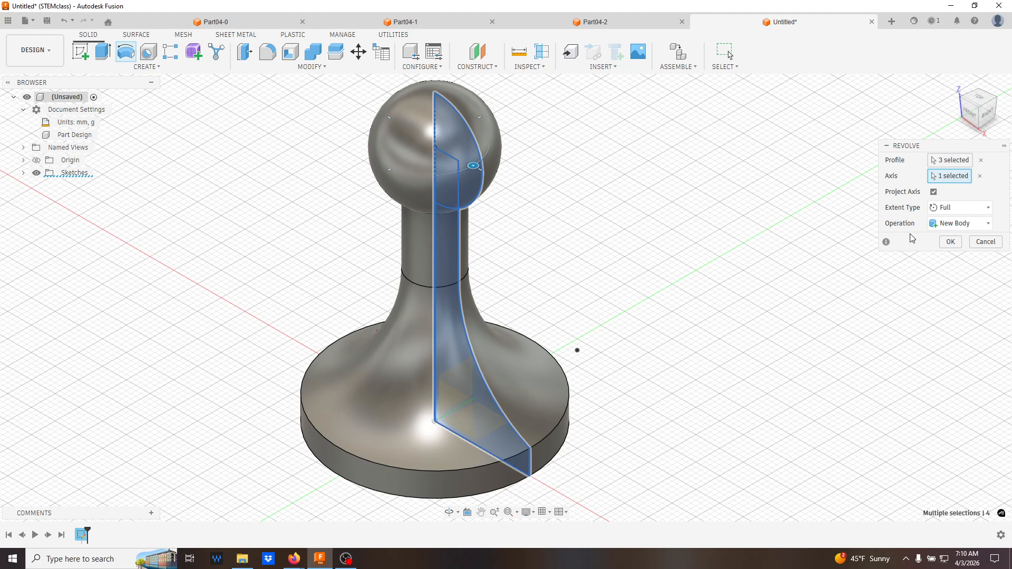
{"action": "left_click", "coordinate": [950, 241]}
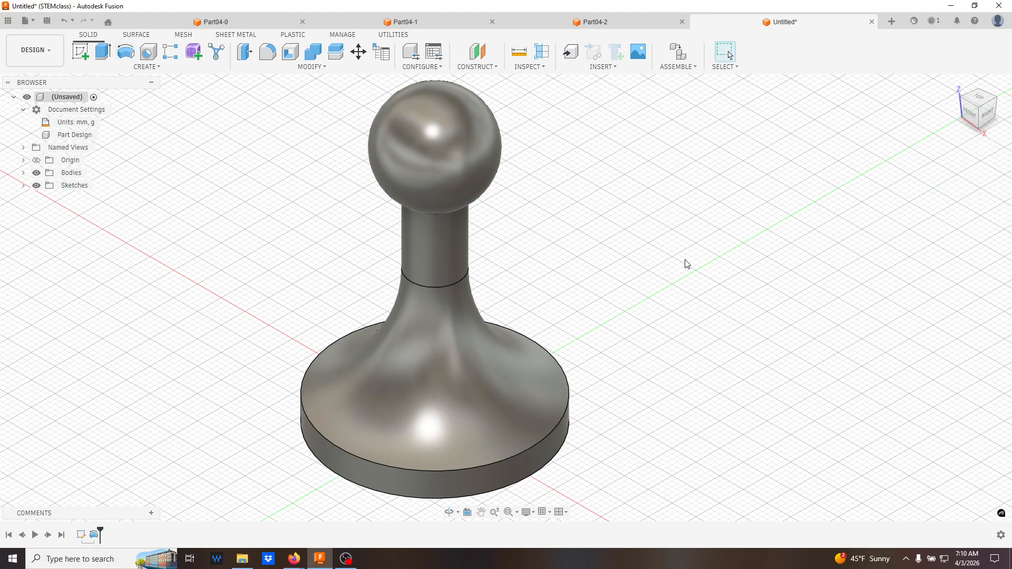
Edit the profile sketch, trim away the overlapping arc and stem lines where the semicircle meets the stem, and finish the sketch.
{"action": "right_click", "coordinate": [81, 534]}
{"action": "left_click", "coordinate": [110, 417]}
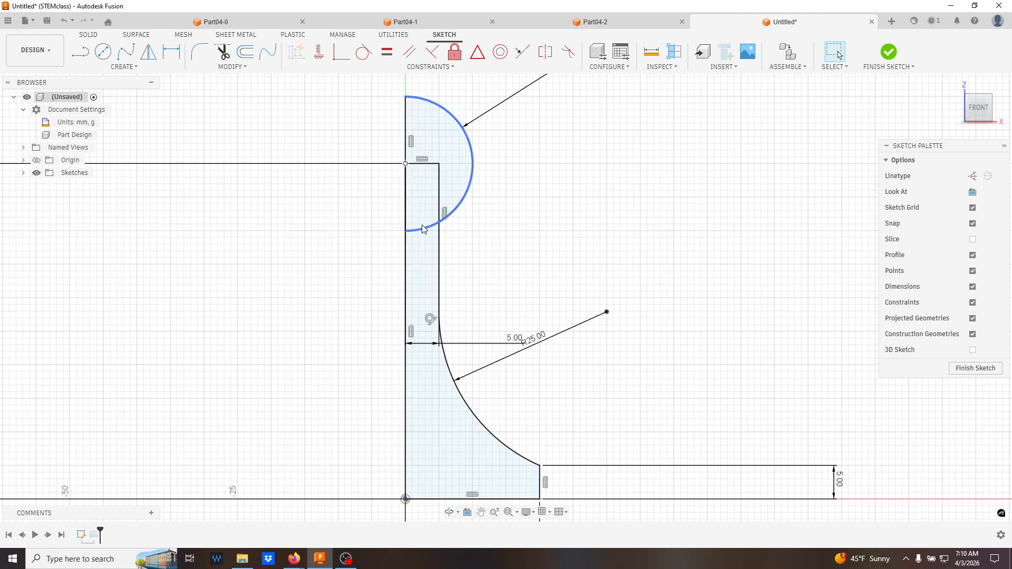
{"action": "left_click", "coordinate": [230, 66]}
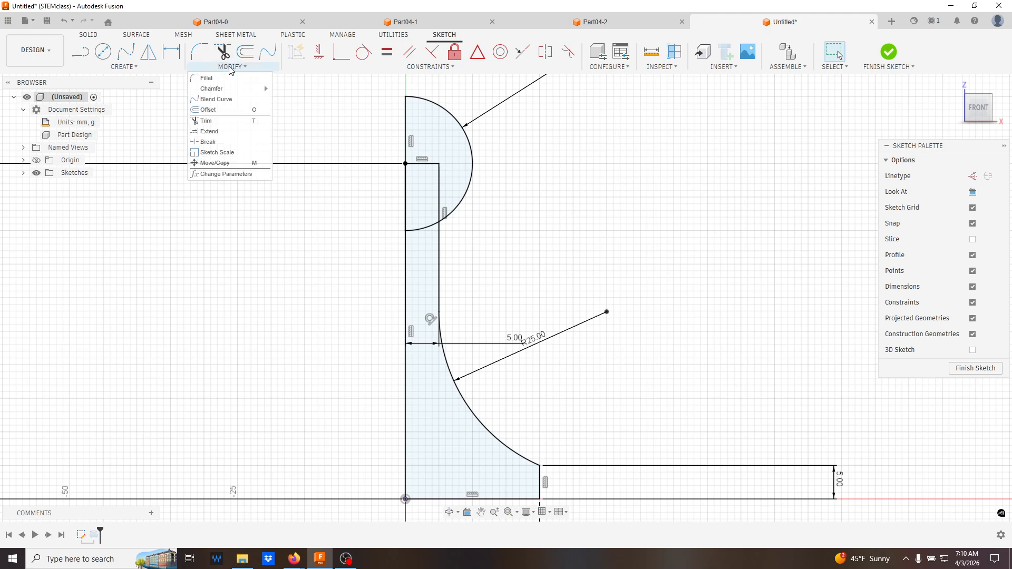
{"action": "left_click", "coordinate": [221, 121]}
{"action": "left_click", "coordinate": [428, 210]}
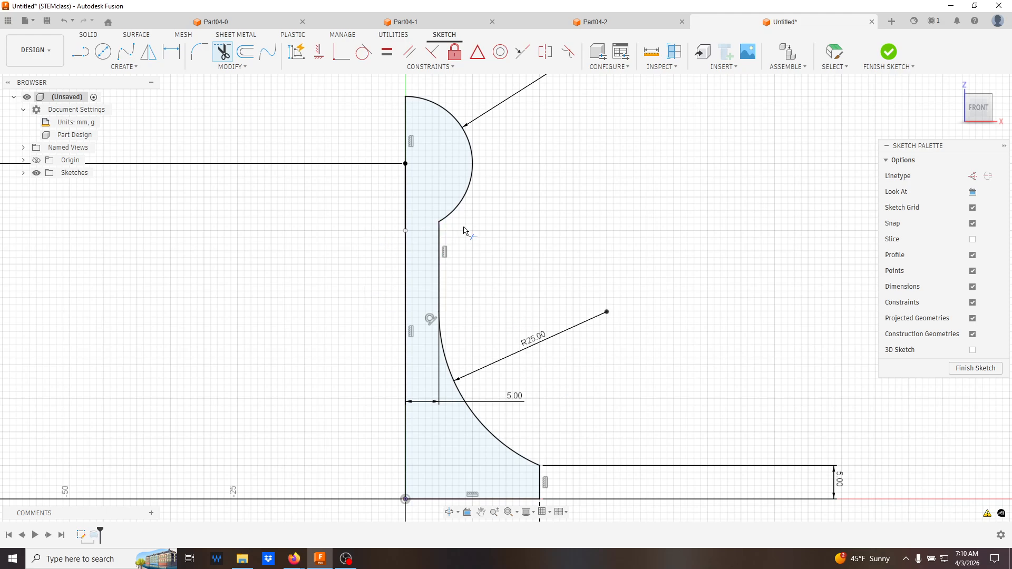
{"action": "left_click", "coordinate": [975, 369]}
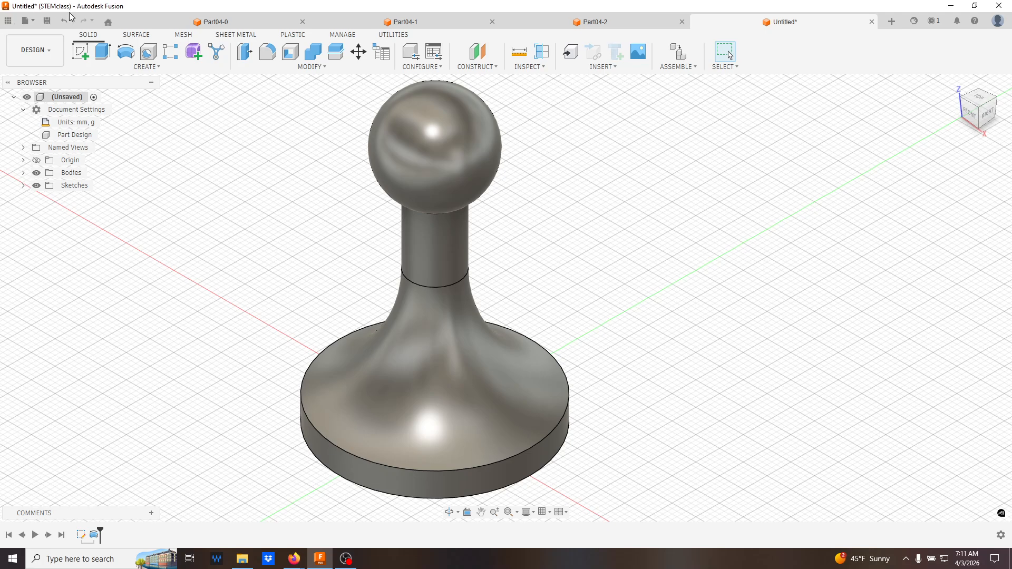
Save the design as Part04-3 in the 04-02 folder.
{"action": "left_click", "coordinate": [42, 23]}
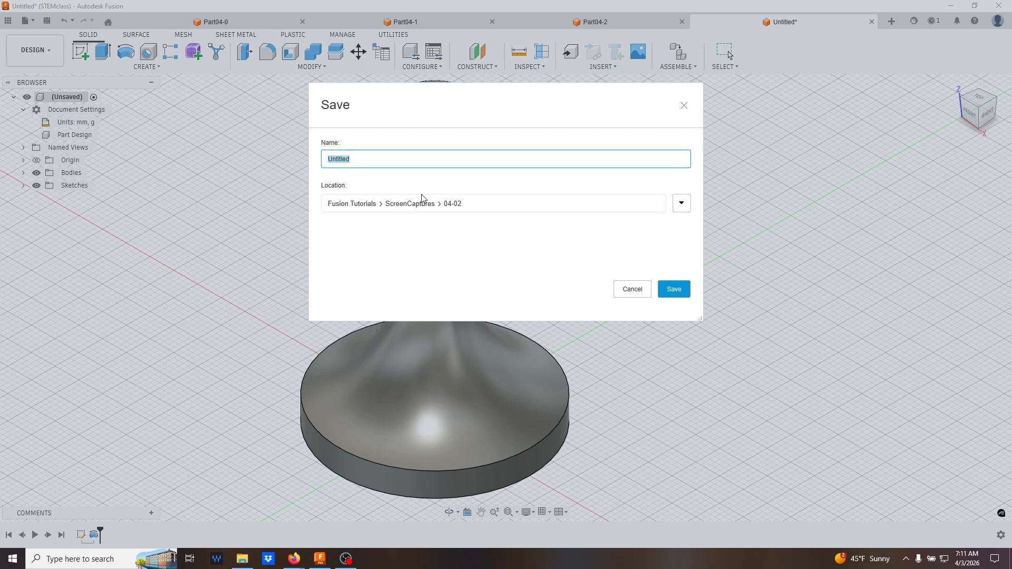
{"action": "type", "text": "paRT04"}
{"action": "key", "text": "BackSpace"}
{"action": "key", "text": "BackSpace"}
{"action": "key", "text": "BackSpace"}
{"action": "key", "text": "BackSpace"}
{"action": "key", "text": "BackSpace"}
{"action": "type", "text": "ART04-"}
{"action": "key", "text": "BackSpace"}
{"action": "key", "text": "BackSpace"}
{"action": "key", "text": "BackSpace"}
{"action": "key", "text": "BackSpace"}
{"action": "key", "text": "BackSpace"}
{"action": "key", "text": "BackSpace"}
{"action": "key", "text": "BackSpace"}
{"action": "type", "text": "Part04"}
{"action": "left_click", "coordinate": [672, 289]}
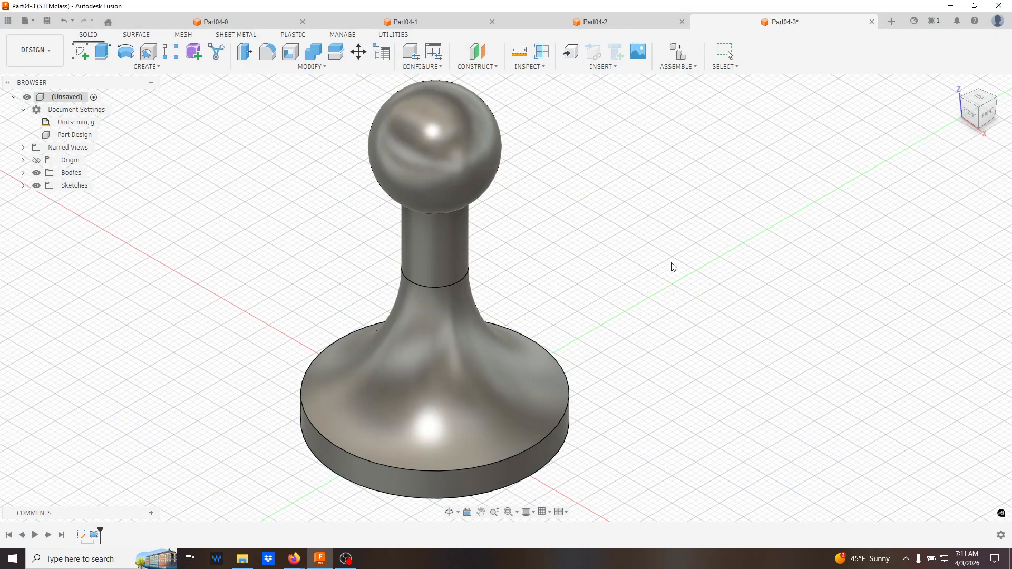